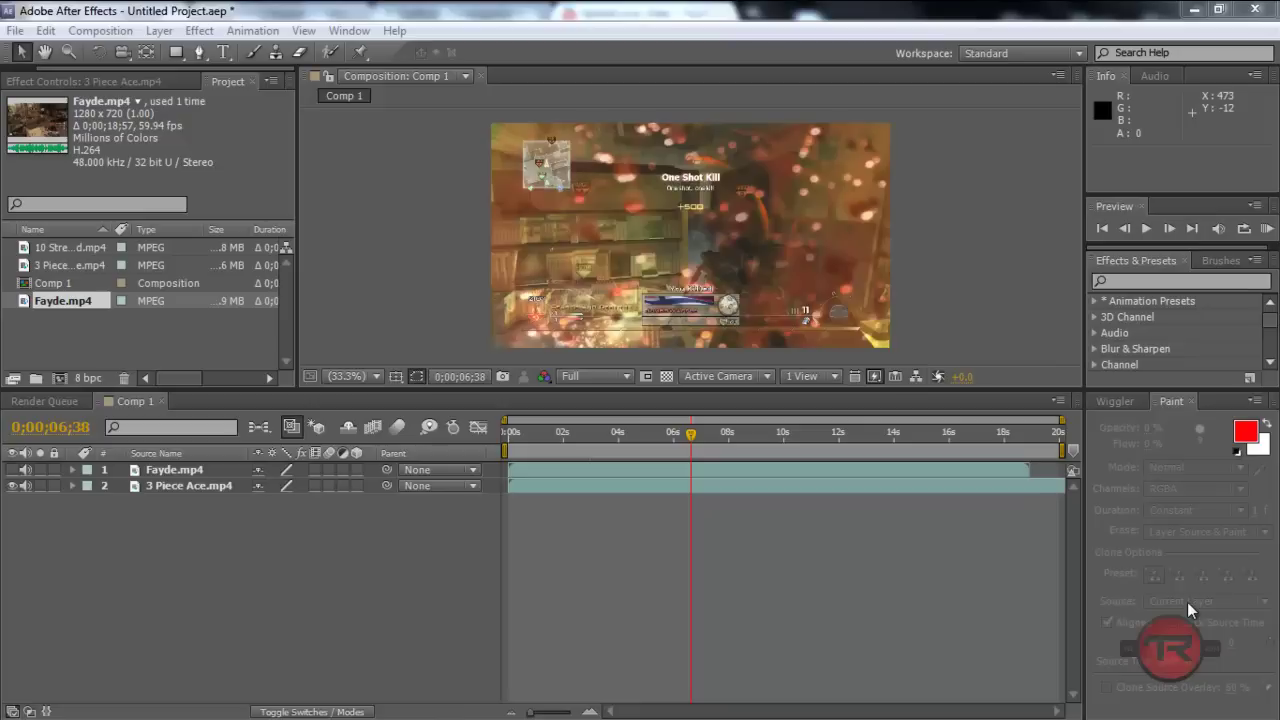
- Slide the Fayde.mp4 layer later in the timeline so it starts at 0;00;04;03
left_click(203, 473)
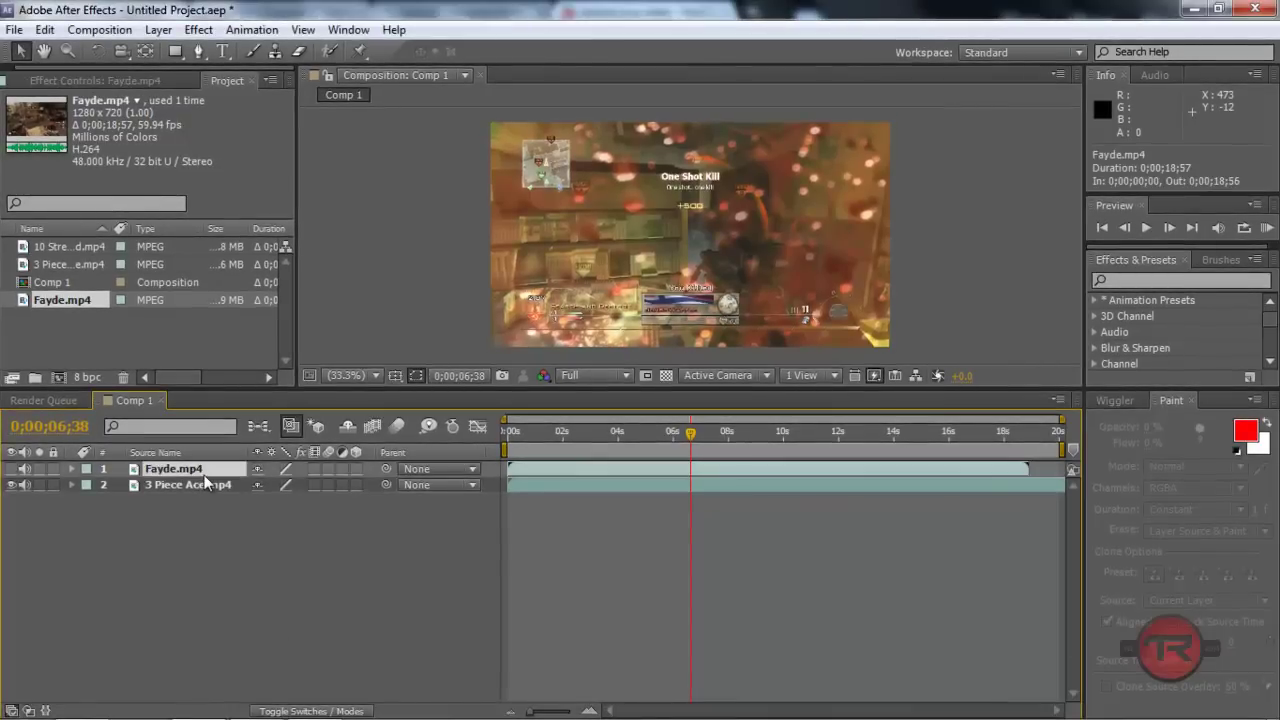
left_click(161, 491)
left_click(205, 468)
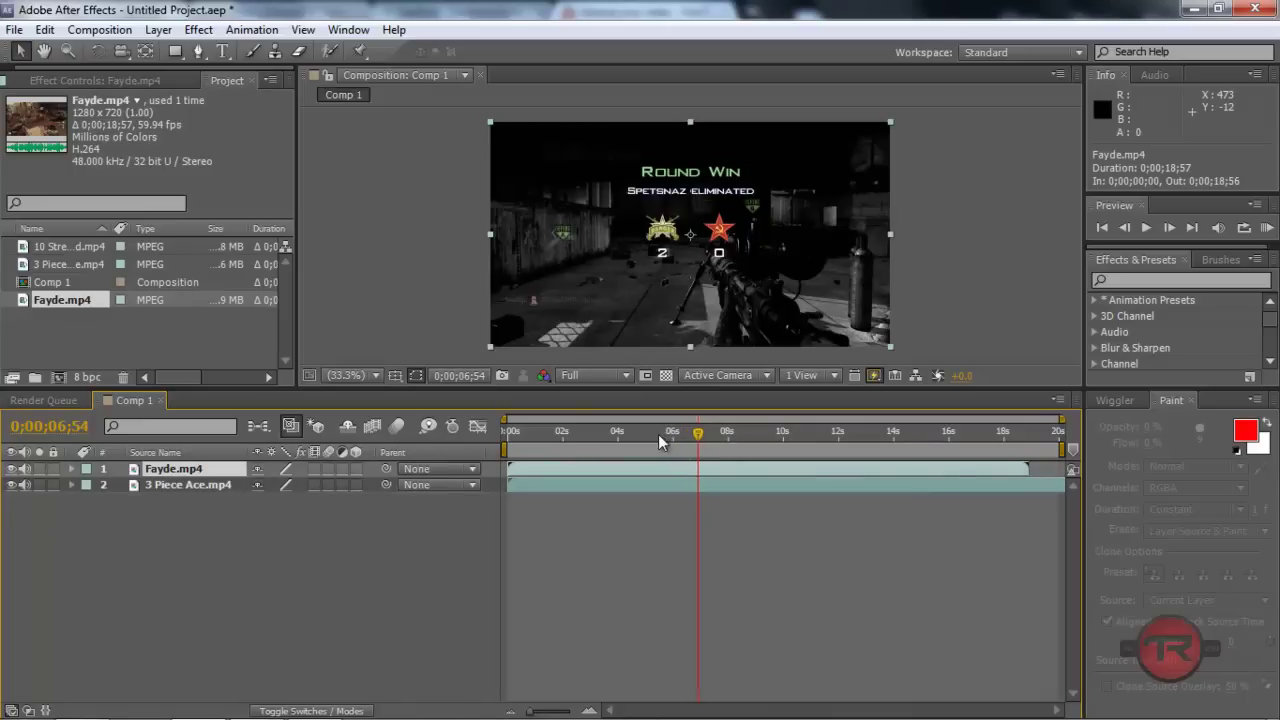
left_click(138, 335)
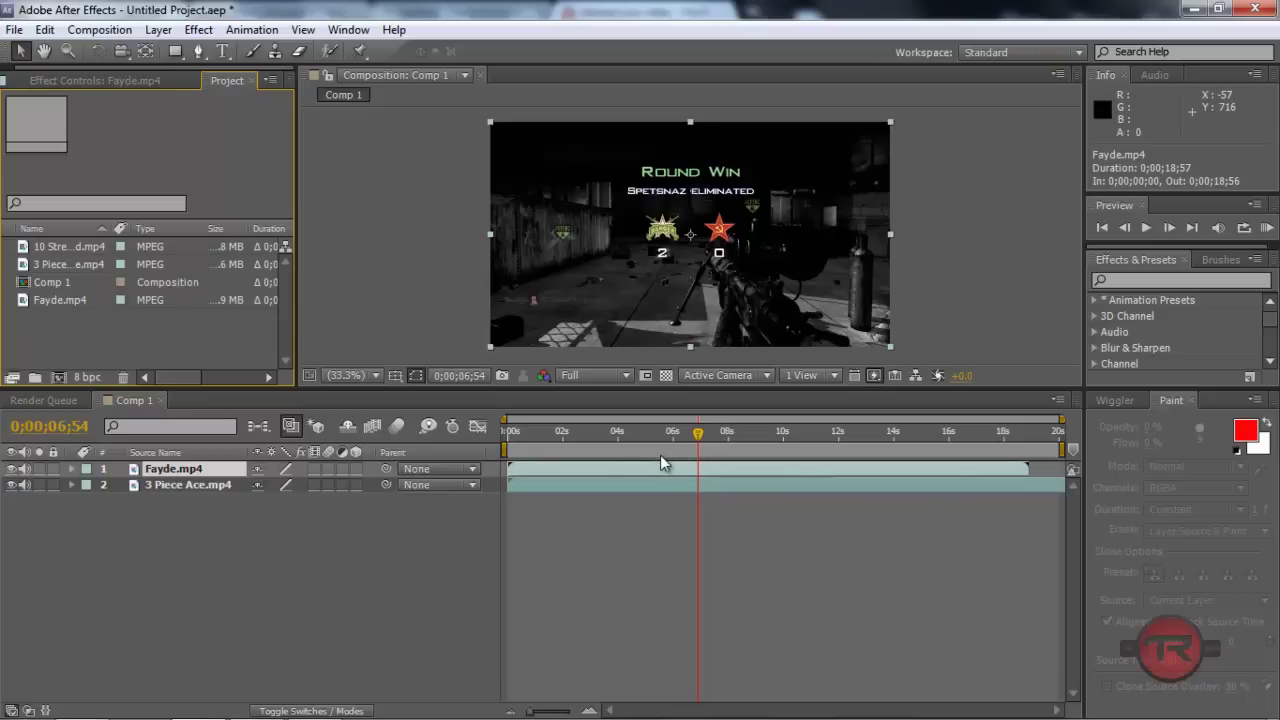
left_click_drag(619, 468, 651, 463)
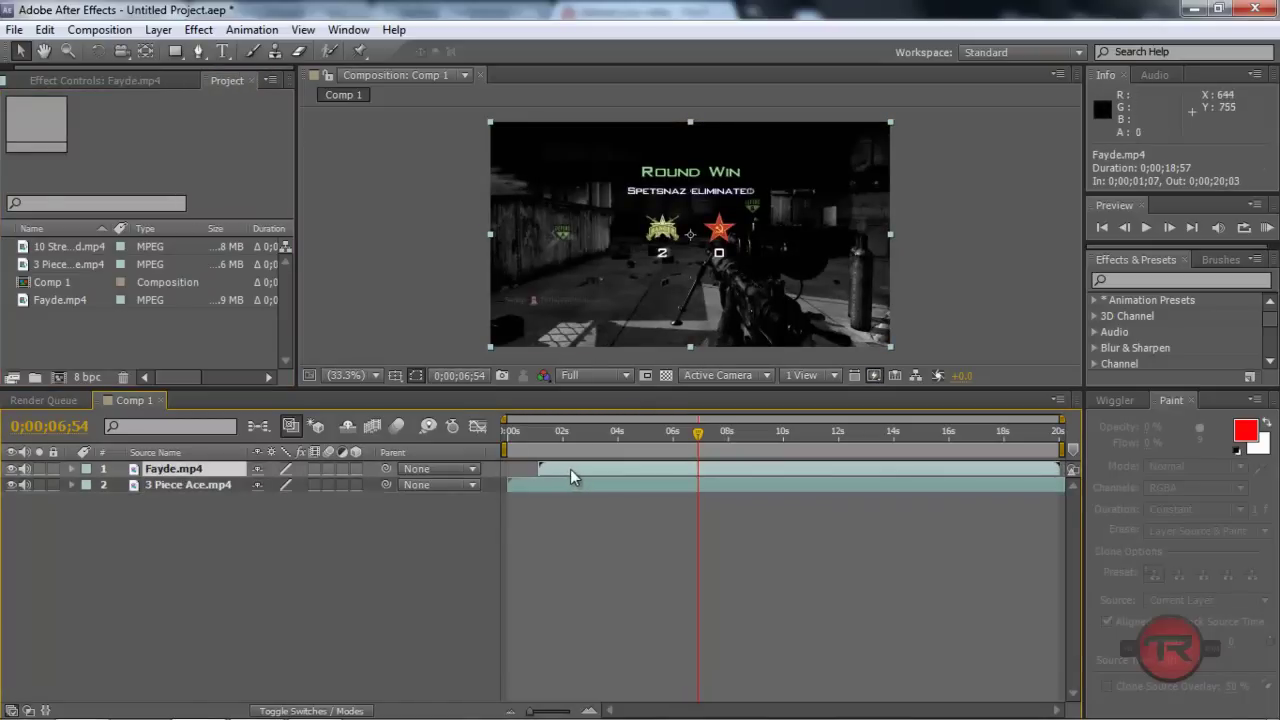
left_click_drag(570, 469, 639, 471)
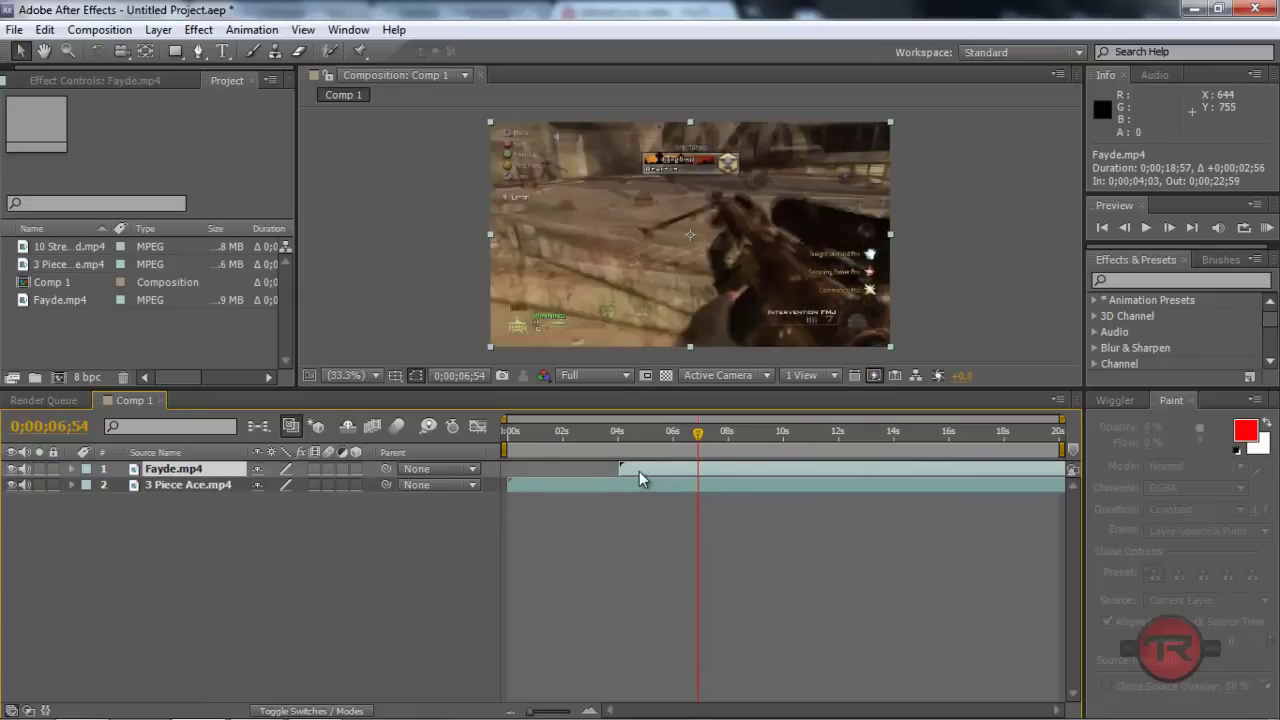
- Scrub the comp through about 15 seconds and the Round Winning Kill moment to near the end
left_click_drag(700, 434, 823, 422)
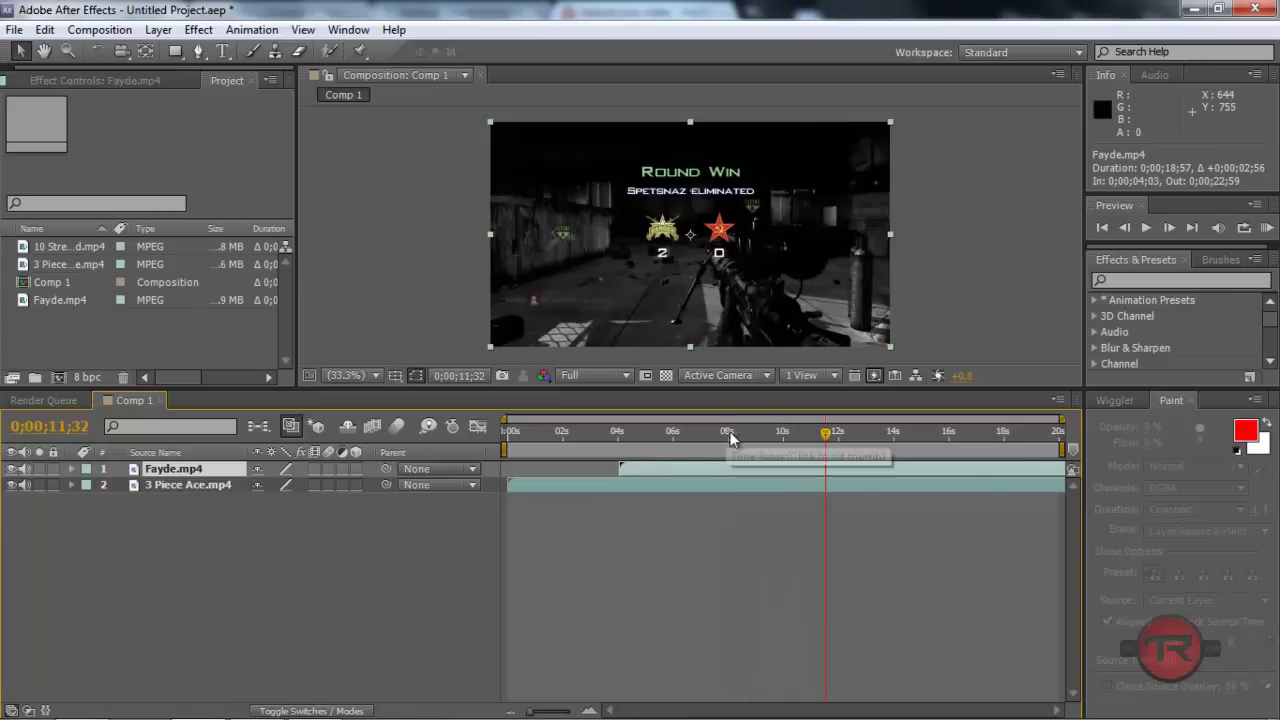
left_click(944, 438)
left_click_drag(942, 440, 1026, 444)
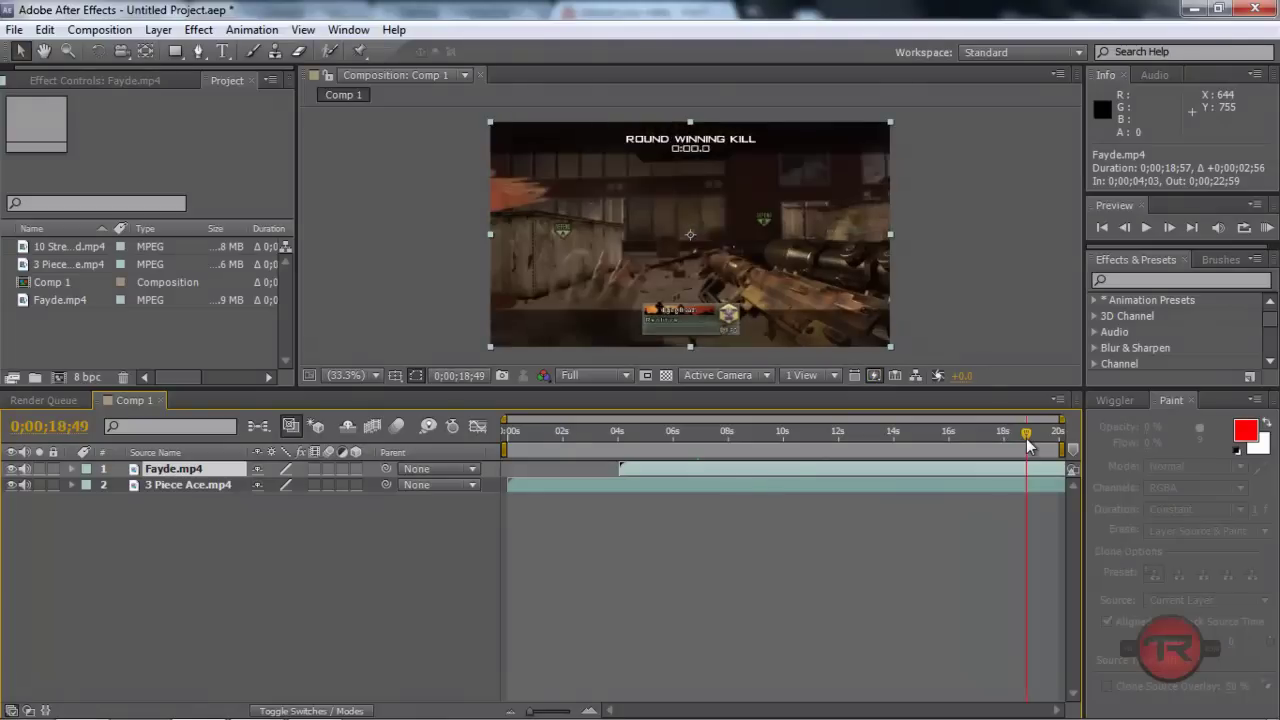
left_click(1047, 445)
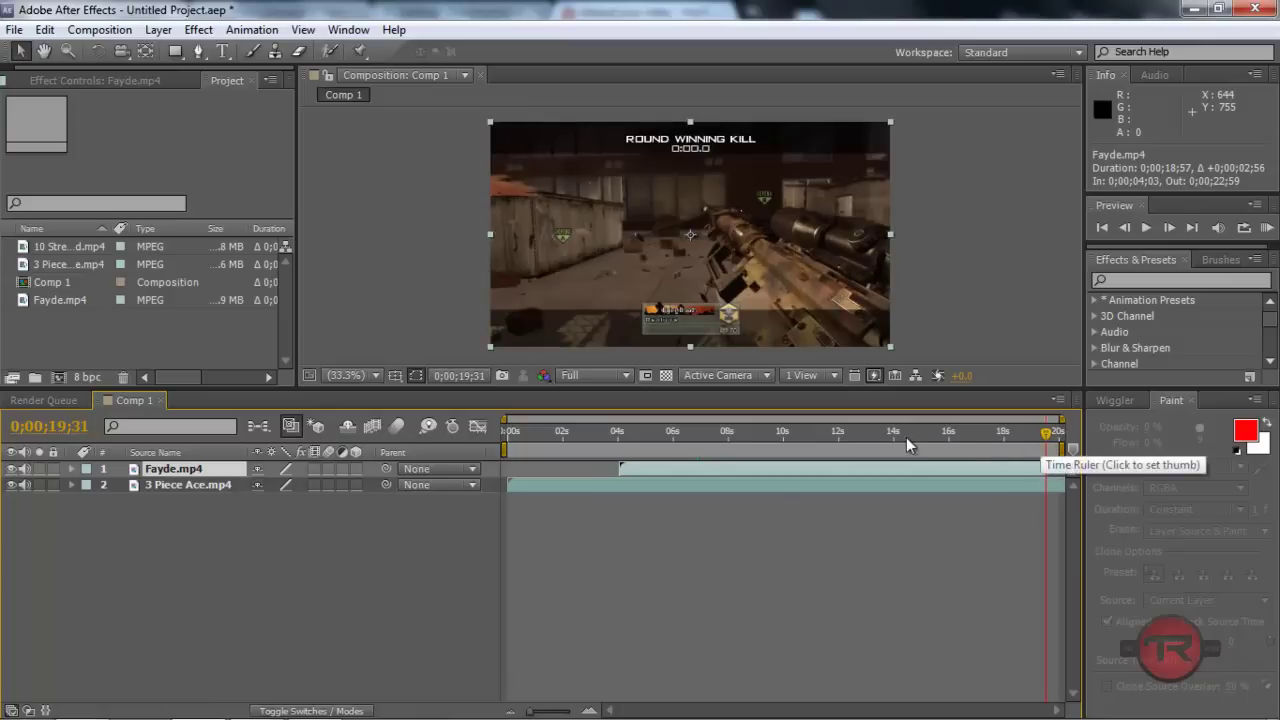
- Hide Fayde.mp4, scrub the 3 Piece Ace.mp4 footage from about 4 seconds, then show Fayde again
left_click(10, 468)
left_click(643, 433)
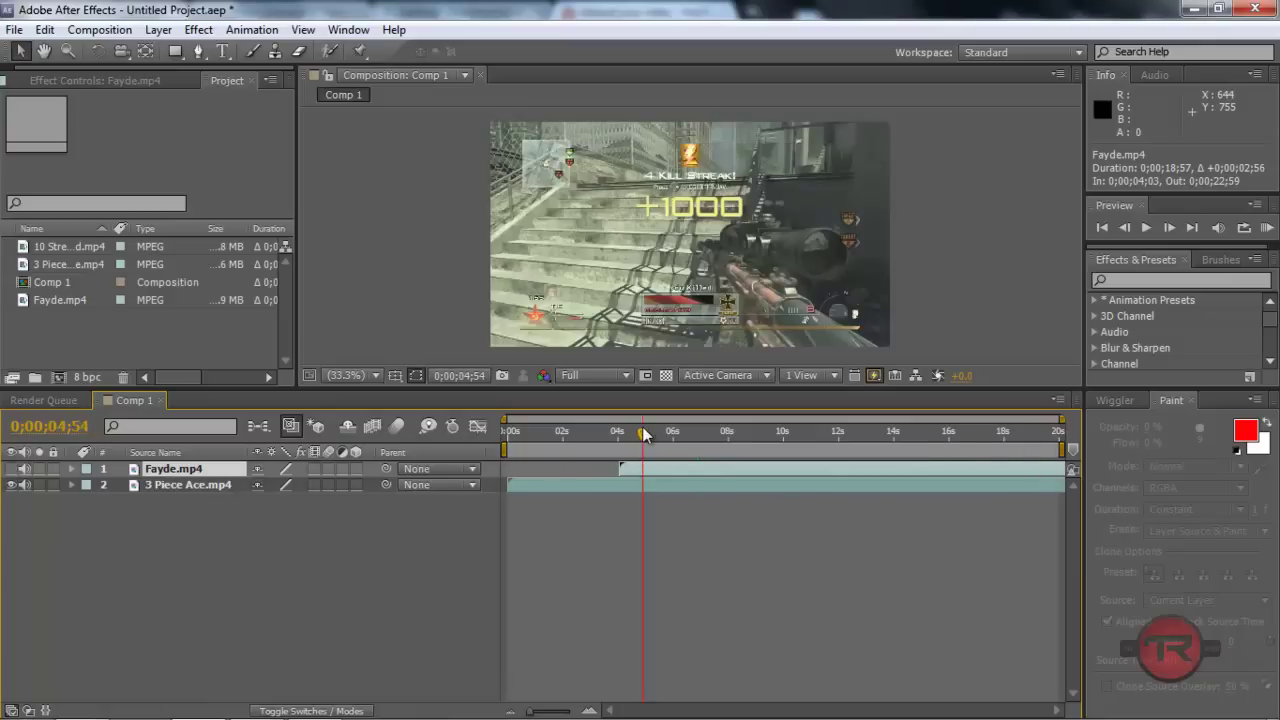
left_click_drag(643, 433, 844, 402)
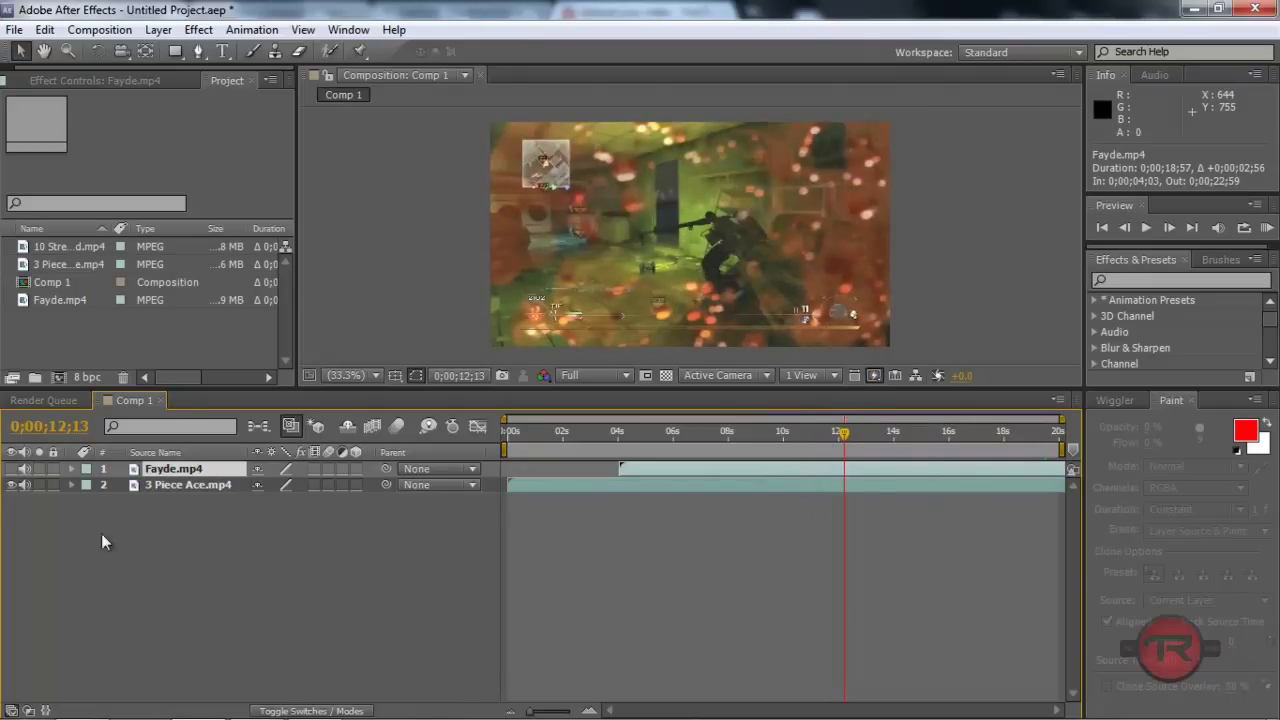
left_click(12, 469)
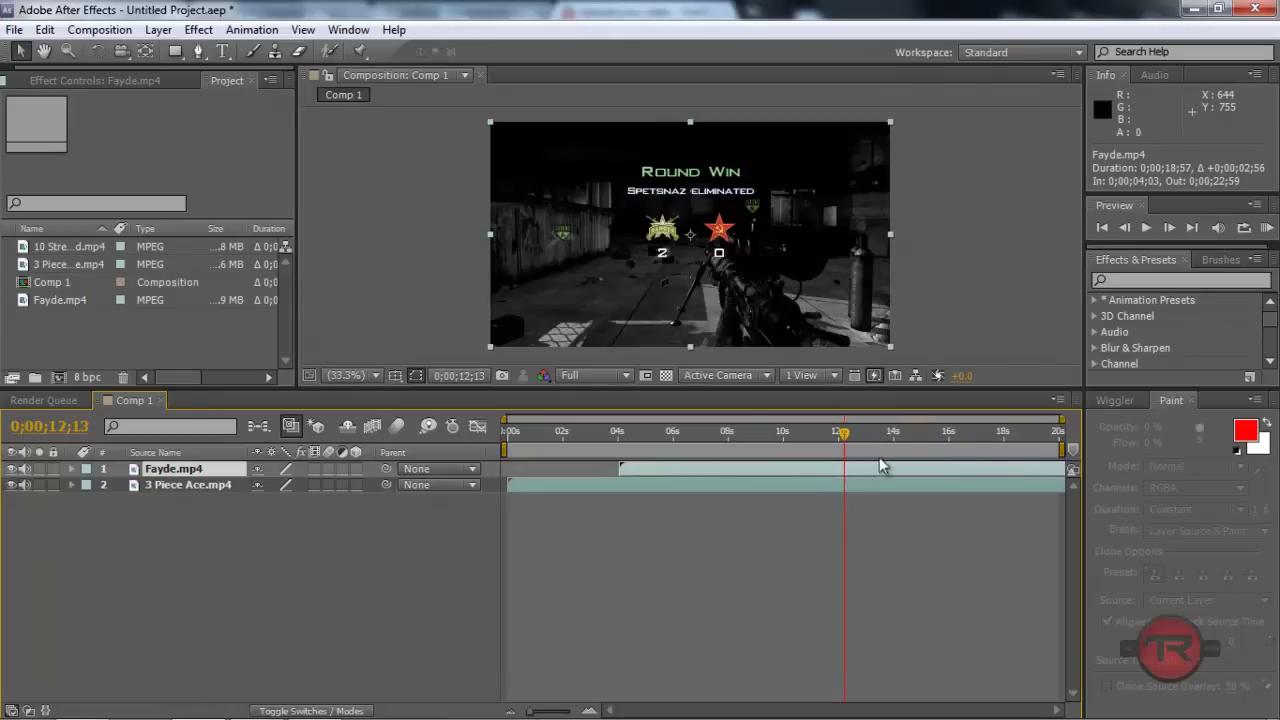
- Split the 3 Piece Ace.mp4 layer at the current time
left_click(199, 488)
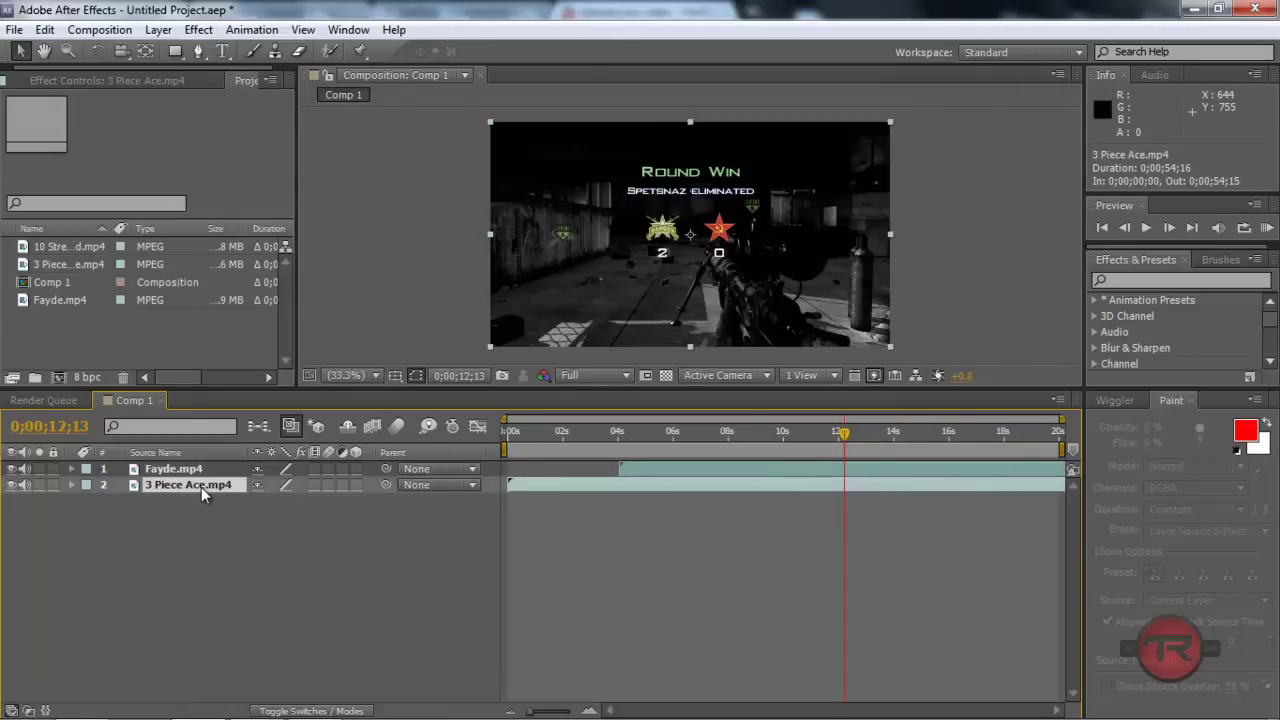
key("ctrl+shift+d")
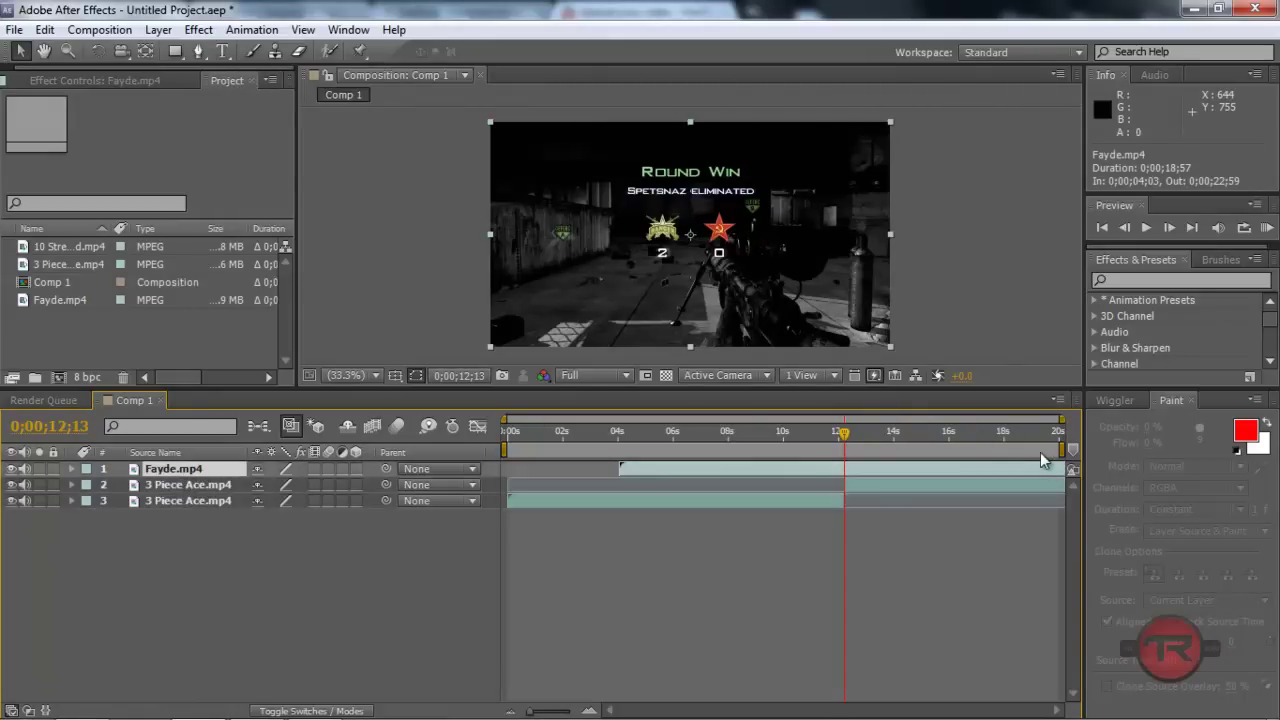
left_click_drag(1058, 440, 1049, 450)
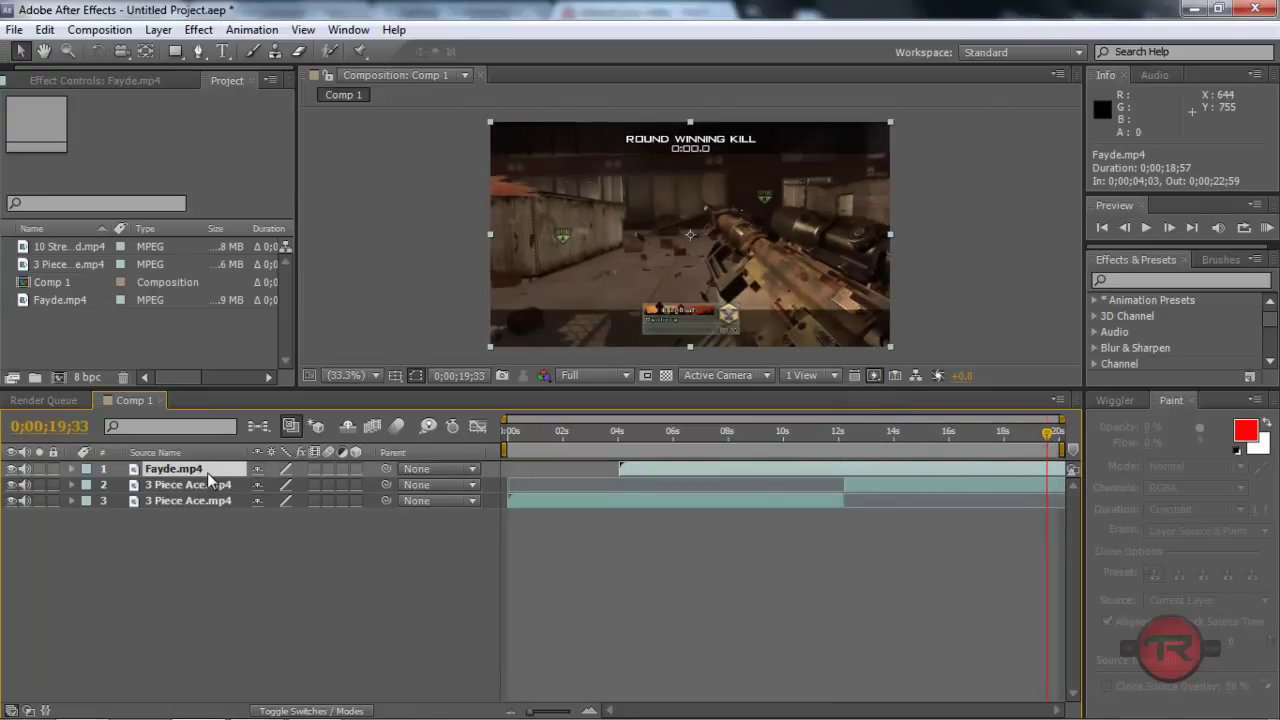
- Duplicate Fayde.mp4, start the copy near 0s, and trim it to end at 12;13
key("ctrl+d")
left_click_drag(1023, 482, 821, 497)
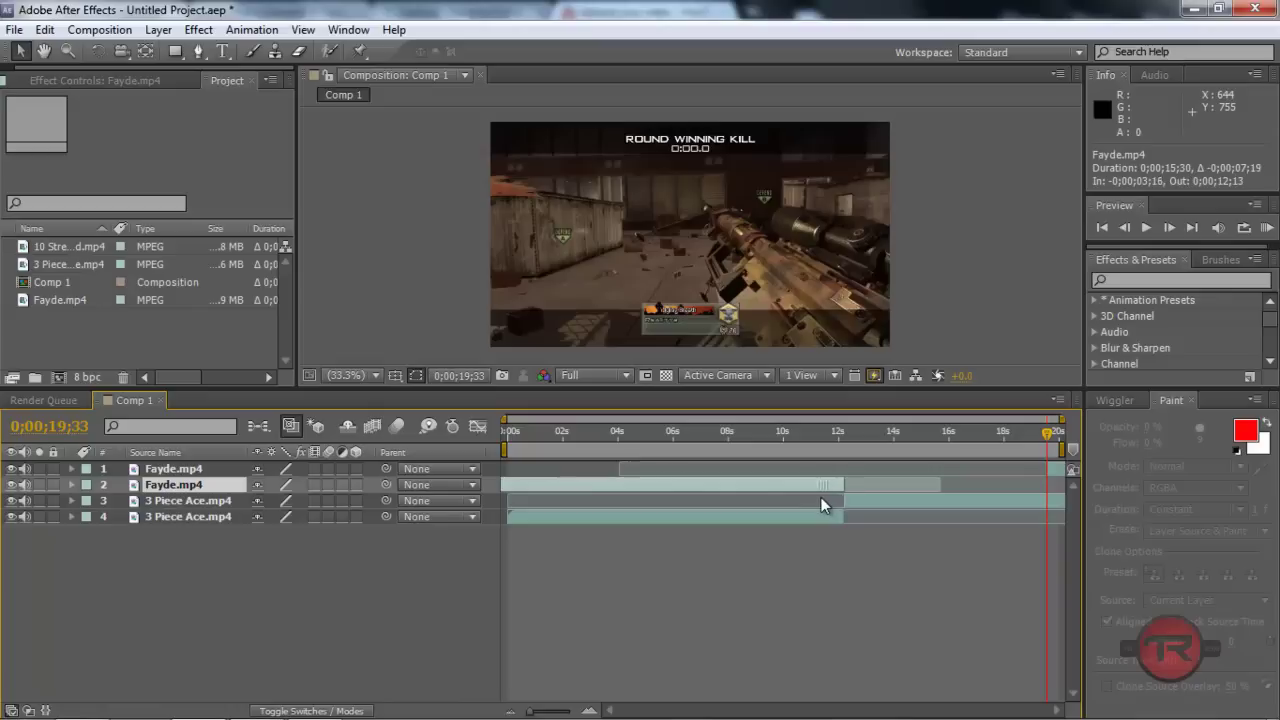
left_click(842, 430)
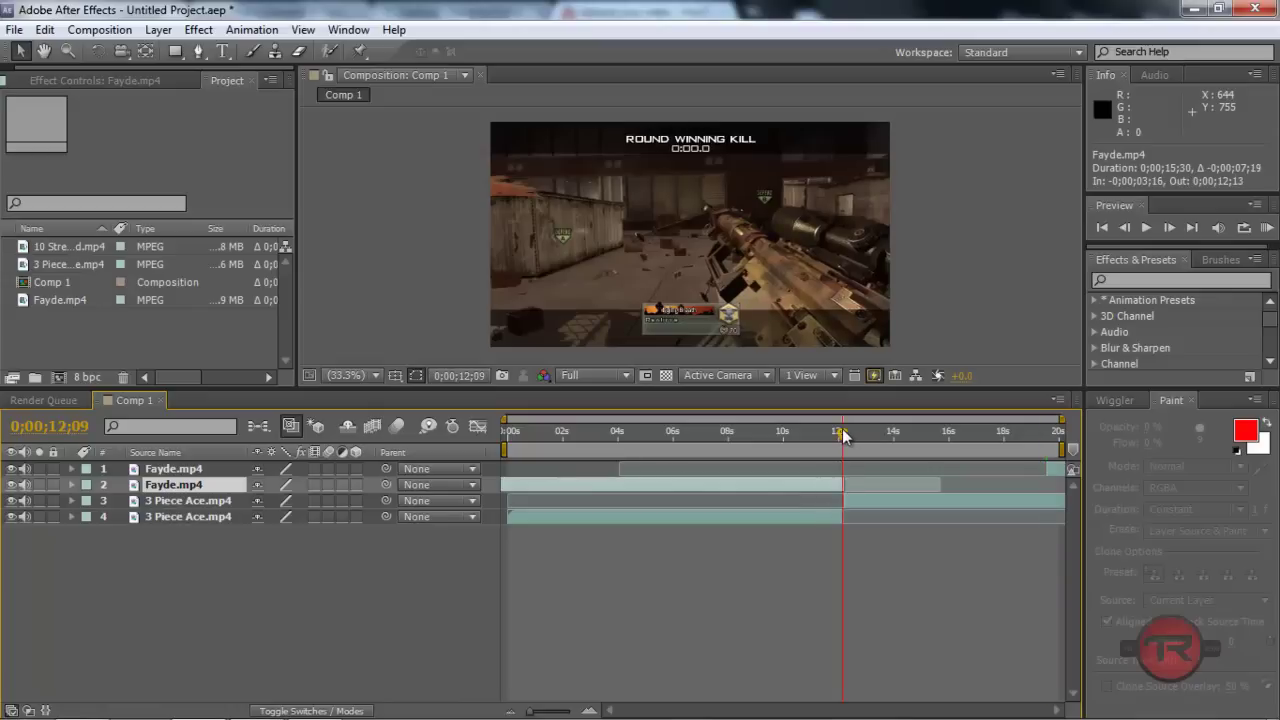
left_click_drag(842, 432, 846, 432)
left_click(589, 711)
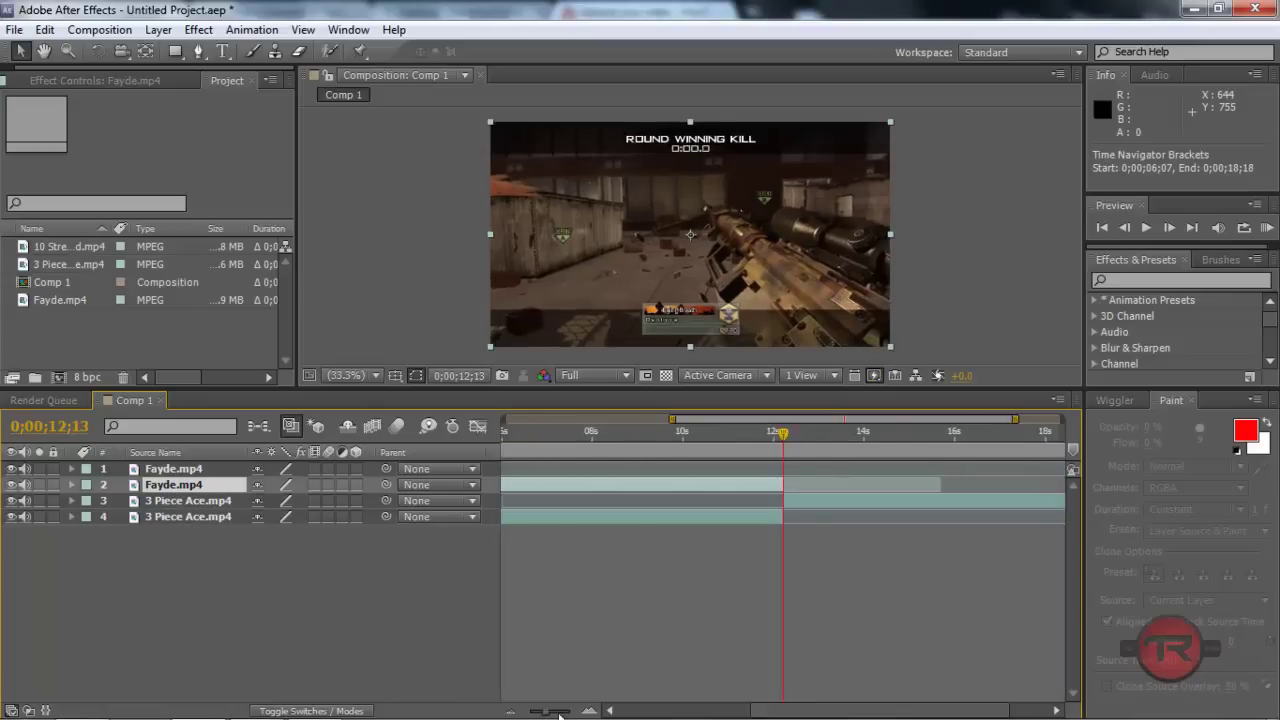
key("alt+bracketright")
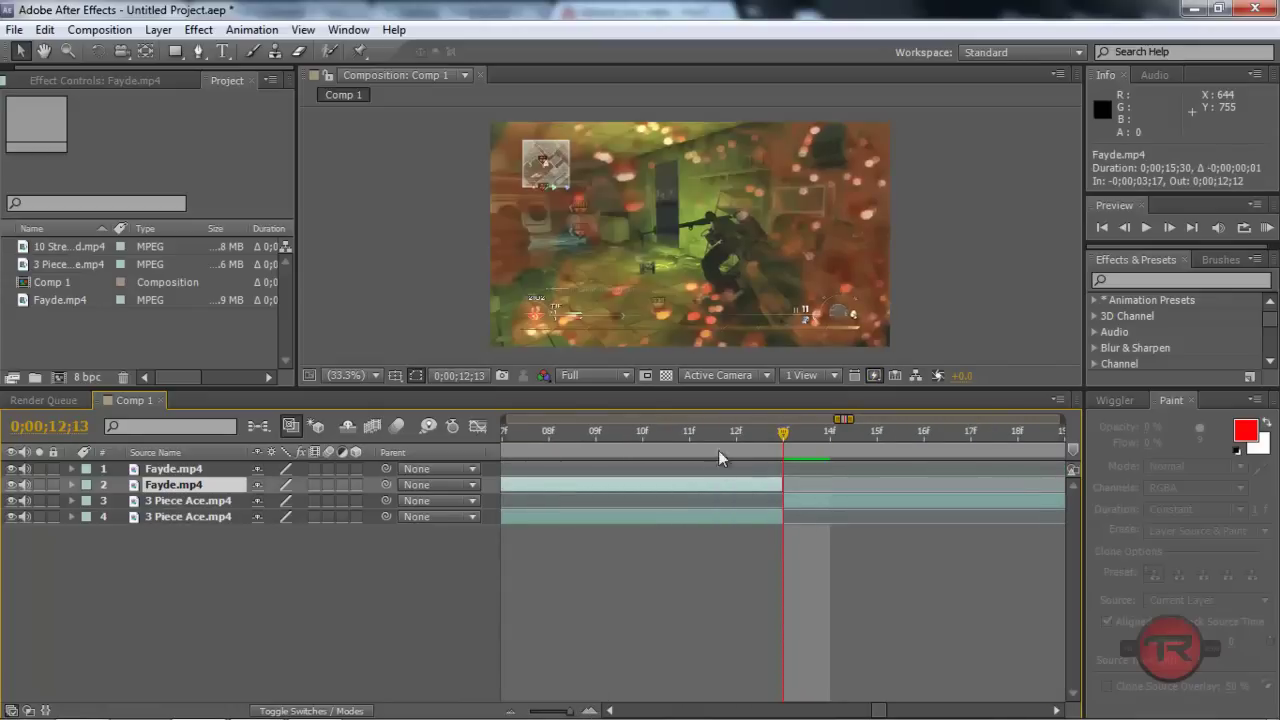
key("Page_Up")
left_click_drag(575, 711, 556, 711)
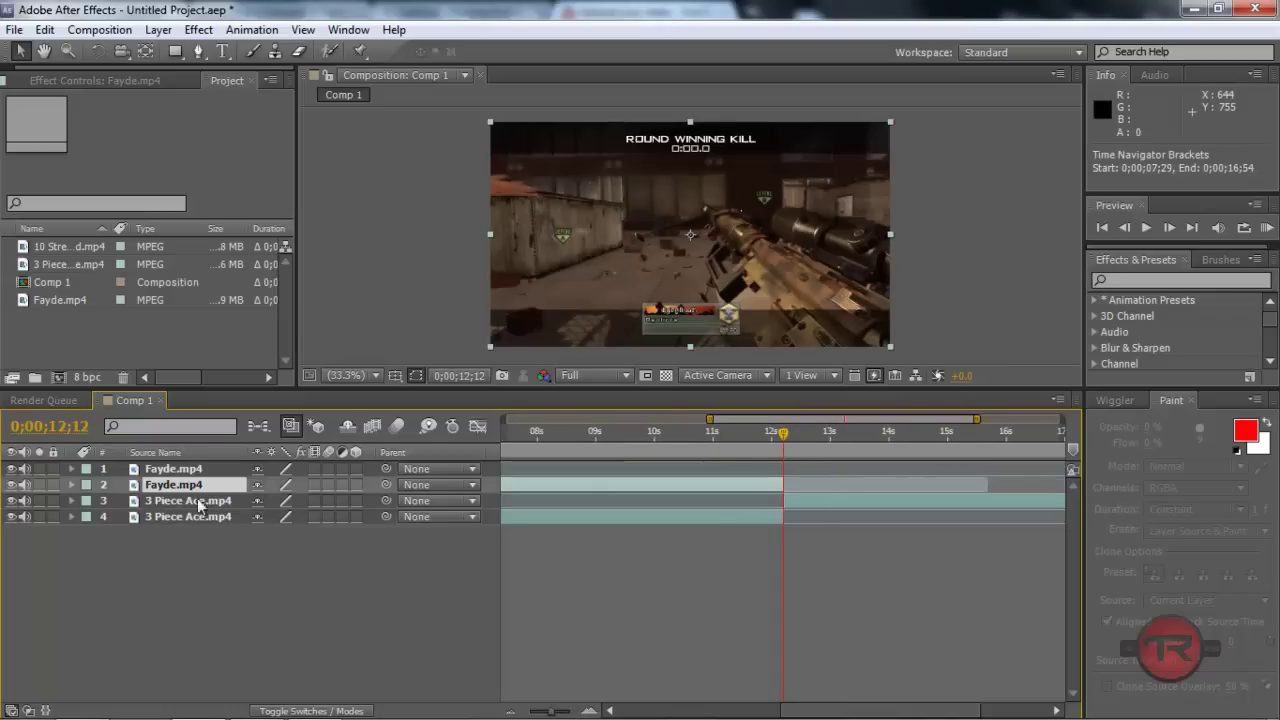
- Toggle the duplicate Fayde.mp4 layer's visibility several times to compare the cut
left_click(12, 485)
left_click(12, 485)
left_click(12, 485)
left_click(12, 485)
left_click(12, 485)
left_click(12, 485)
- Delete the lower 3 Piece Ace.mp4 layer and the top Fayde.mp4 layer
left_click(680, 517)
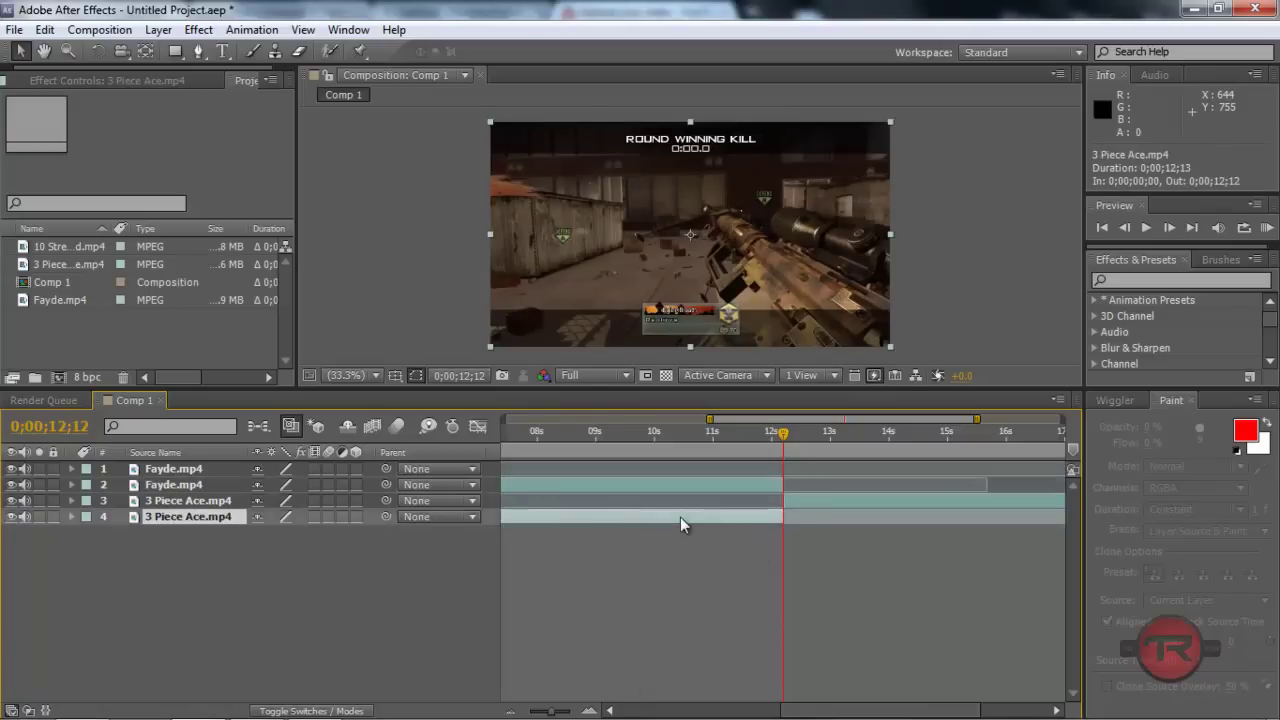
key("Delete")
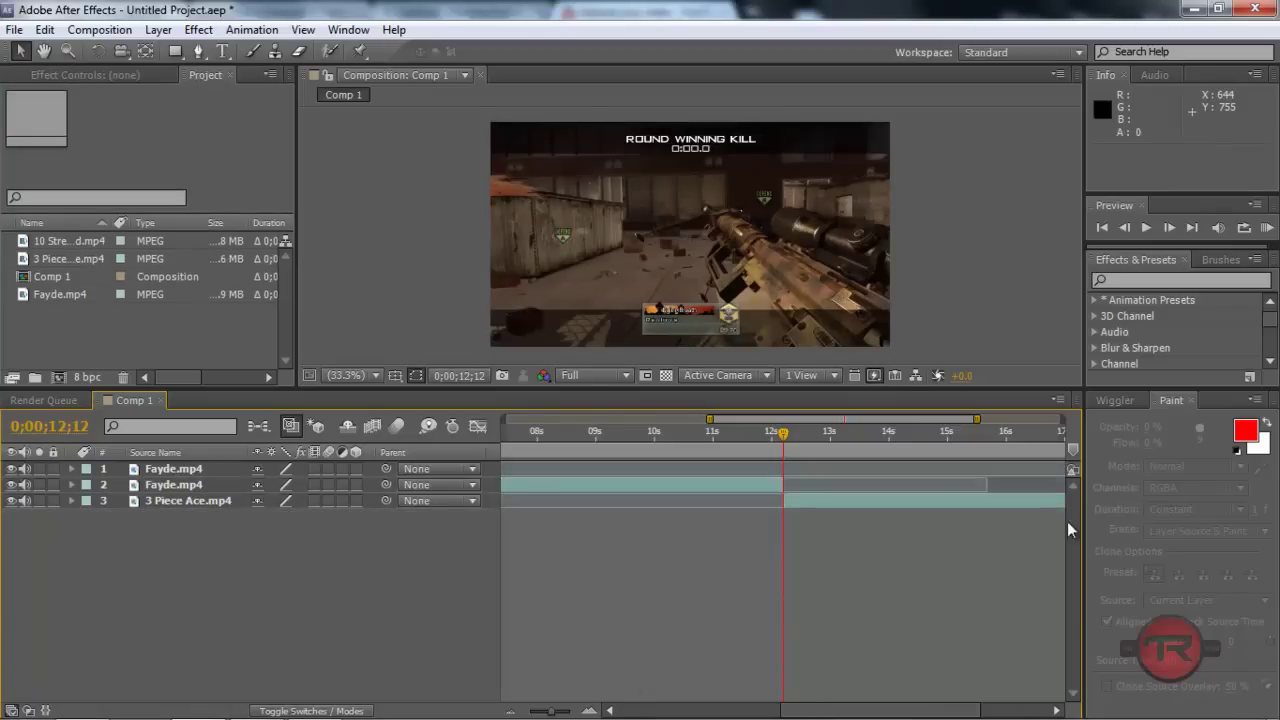
left_click(199, 469)
key("Delete")
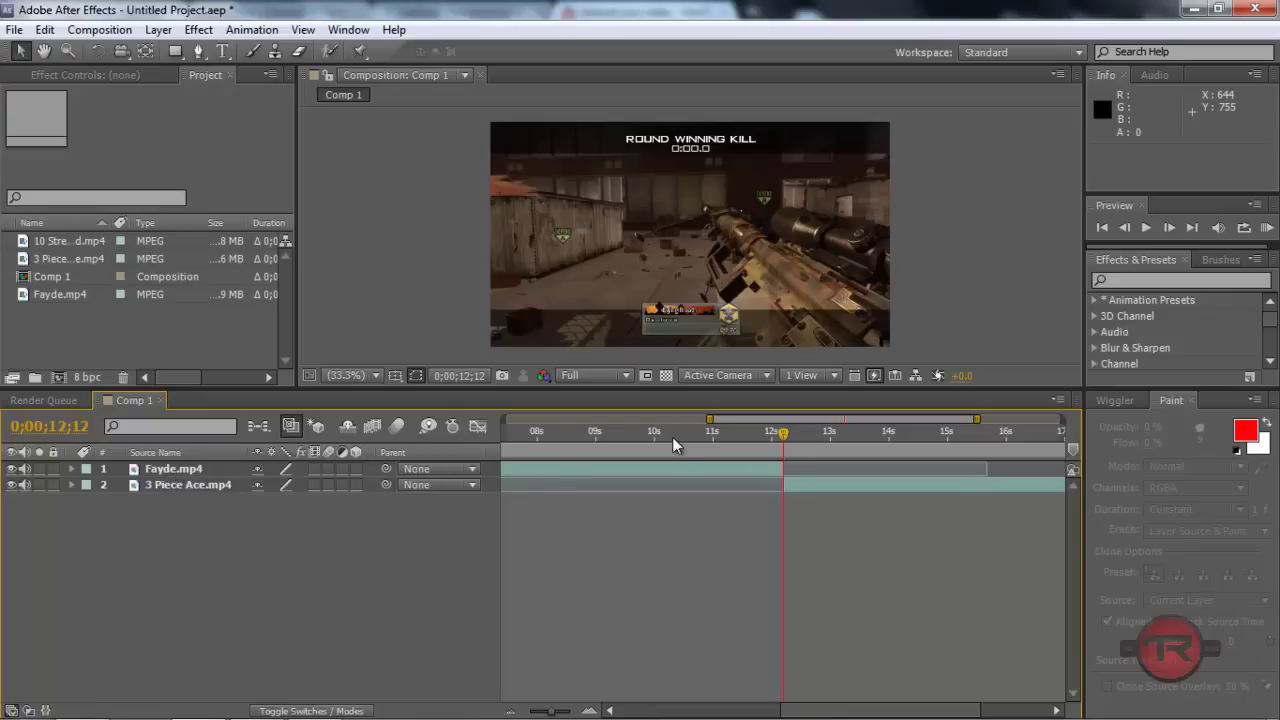
- Move the current time to frame 0;00;12;12 with the timeline zoomed to frames
left_click(672, 437)
left_click_drag(672, 437, 783, 436)
key("semicolon")
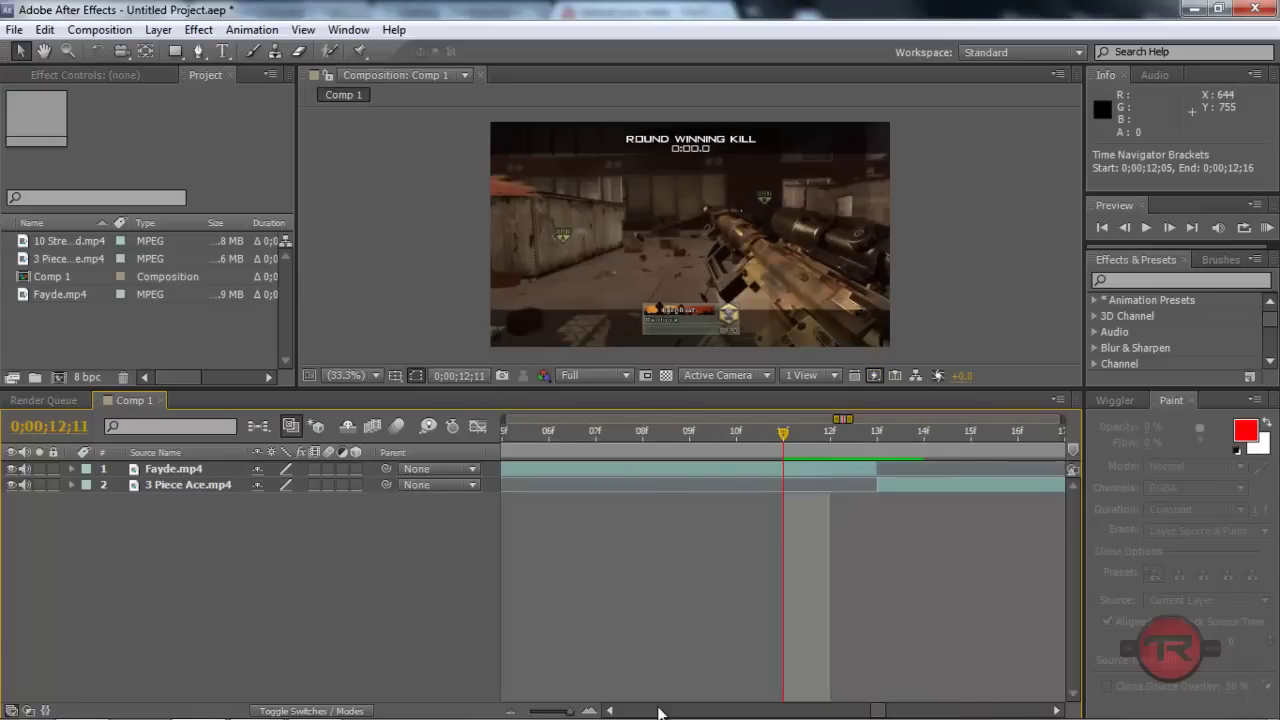
left_click(829, 433)
- Split Fayde.mp4 at 12;12, freeze the split piece, and extend the freeze to about 13;57
left_click(175, 471)
key("ctrl+shift+d")
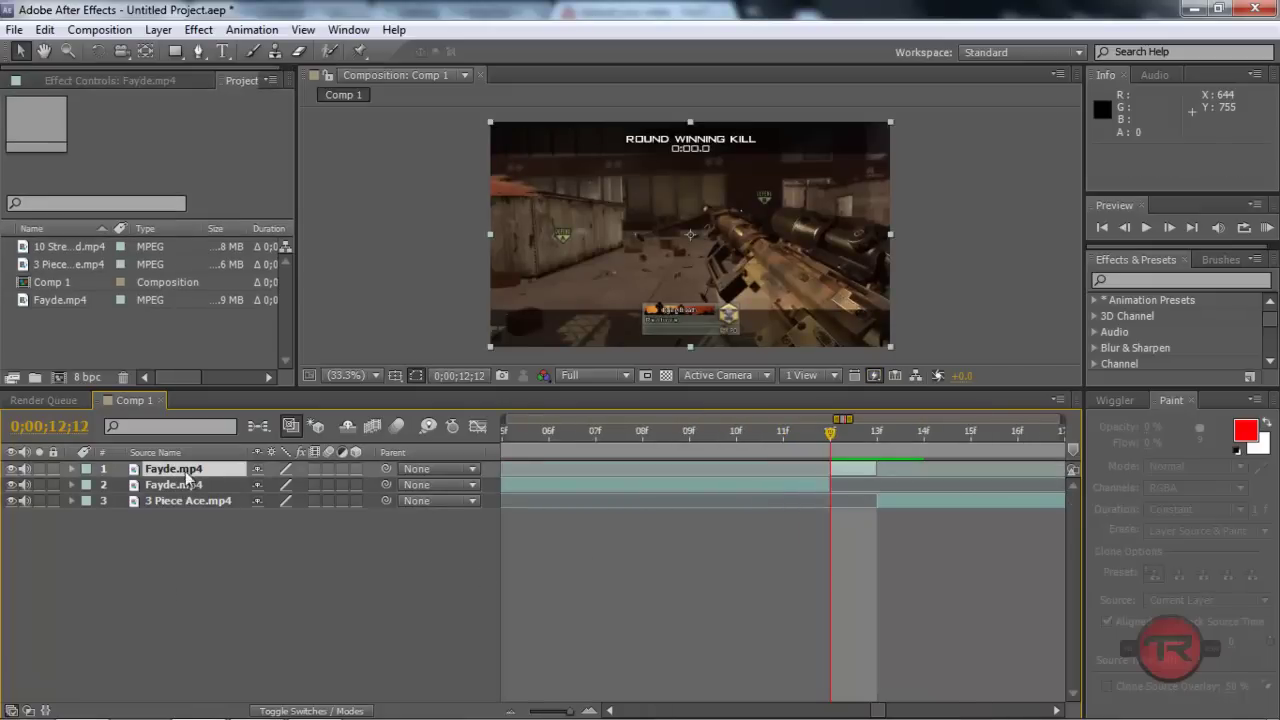
left_click(158, 29)
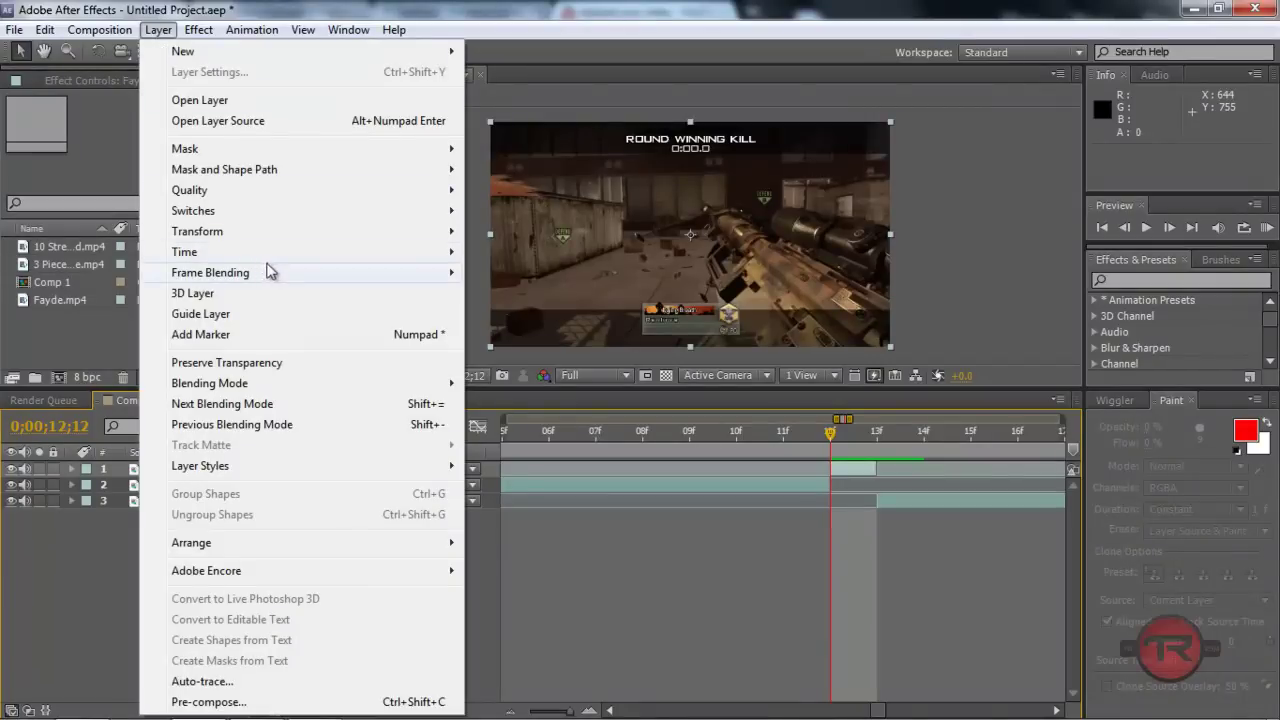
mouse_move(378, 258)
left_click(528, 314)
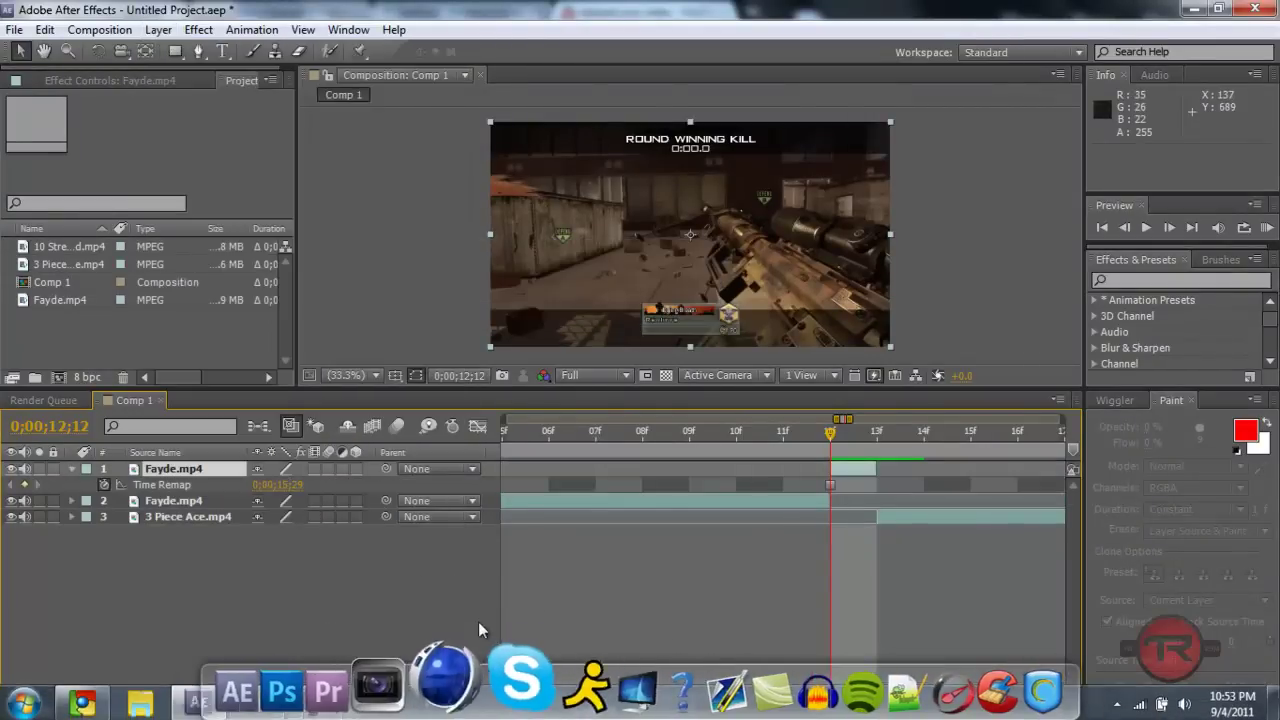
left_click_drag(568, 711, 537, 711)
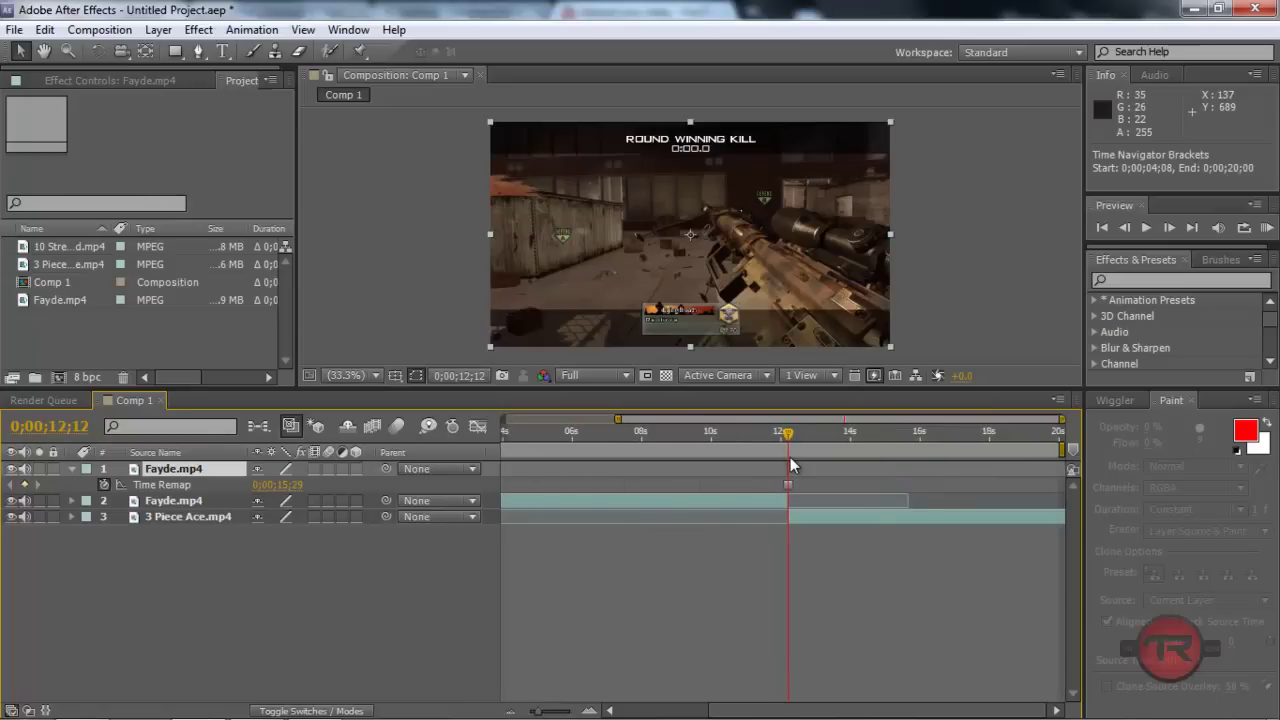
left_click_drag(788, 468, 828, 468)
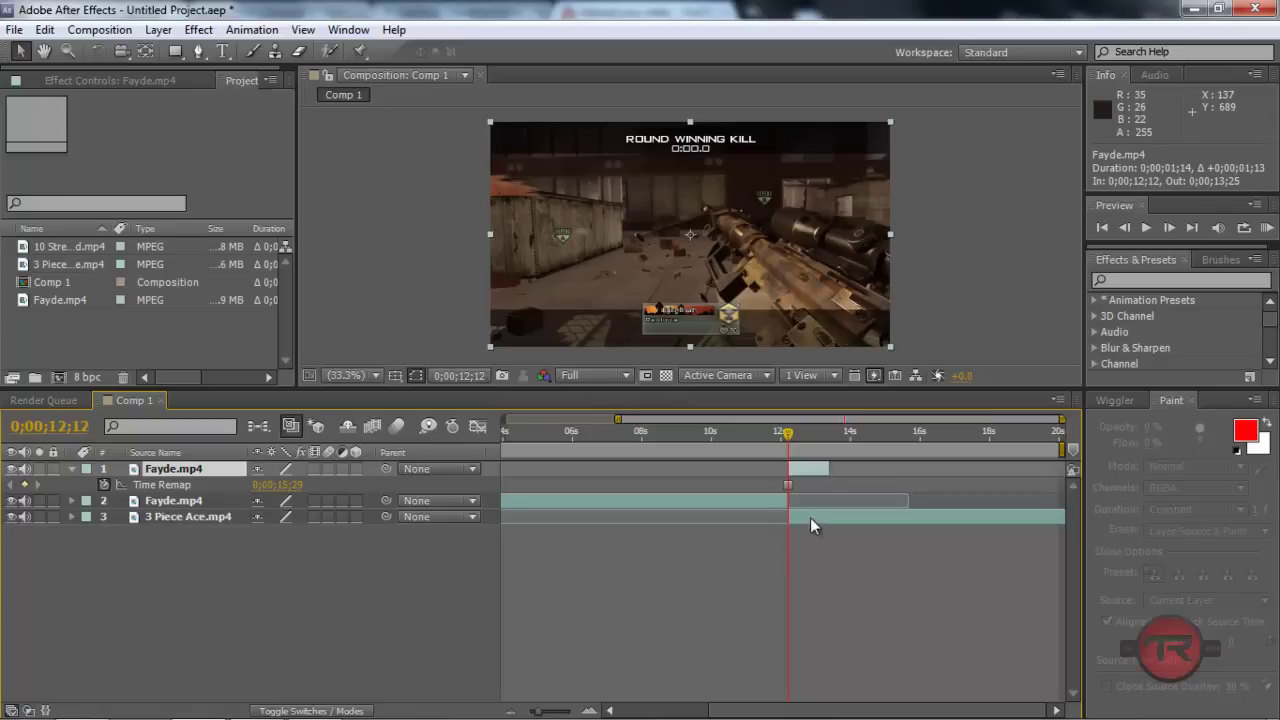
- Move 3 Piece Ace.mp4 to begin at 0;00;13;26, right after the freeze, then review from 12;14
left_click_drag(810, 517, 855, 509)
left_click(837, 435)
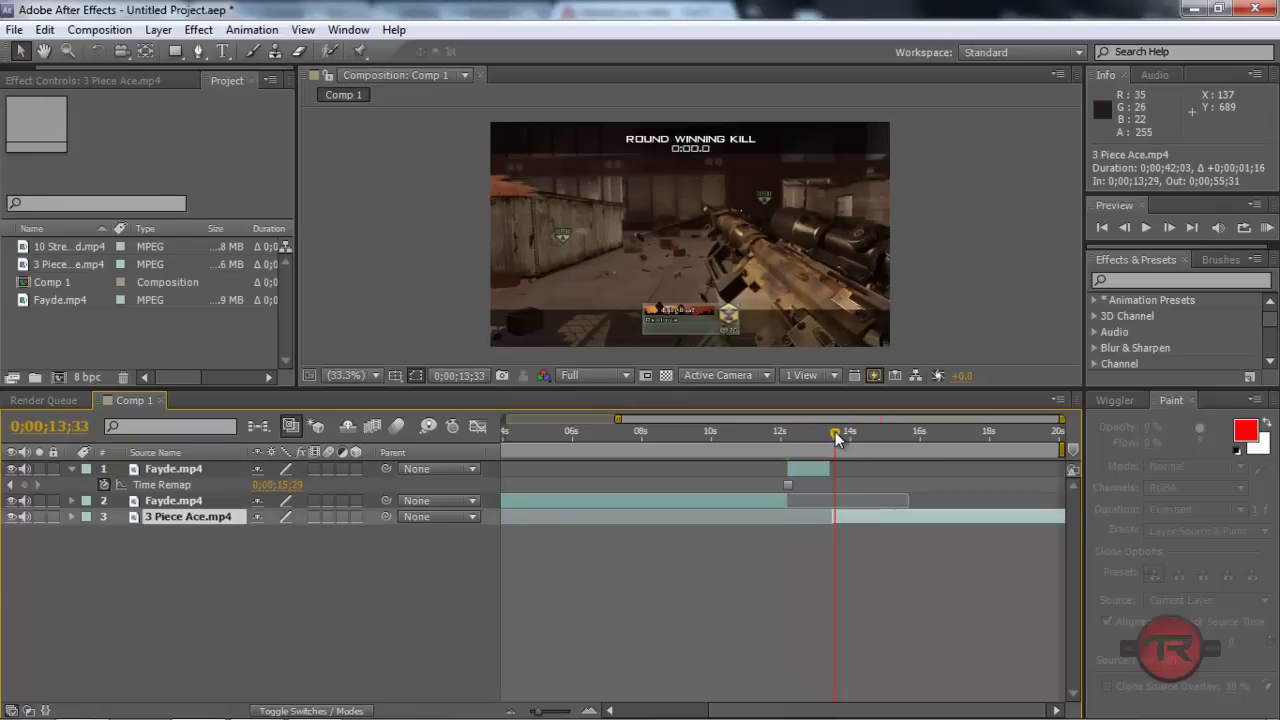
left_click_drag(836, 437, 830, 431)
left_click_drag(563, 712, 614, 712)
left_click_drag(1014, 516, 874, 510)
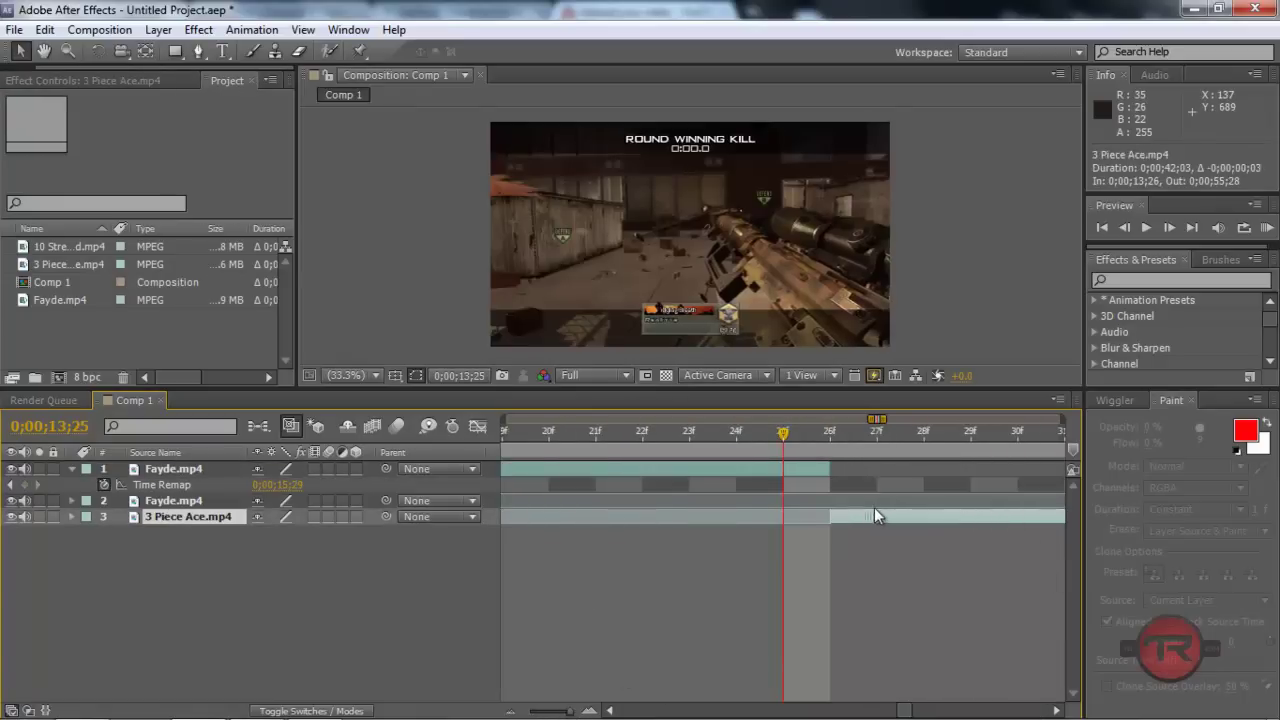
left_click(830, 433)
left_click_drag(572, 712, 551, 710)
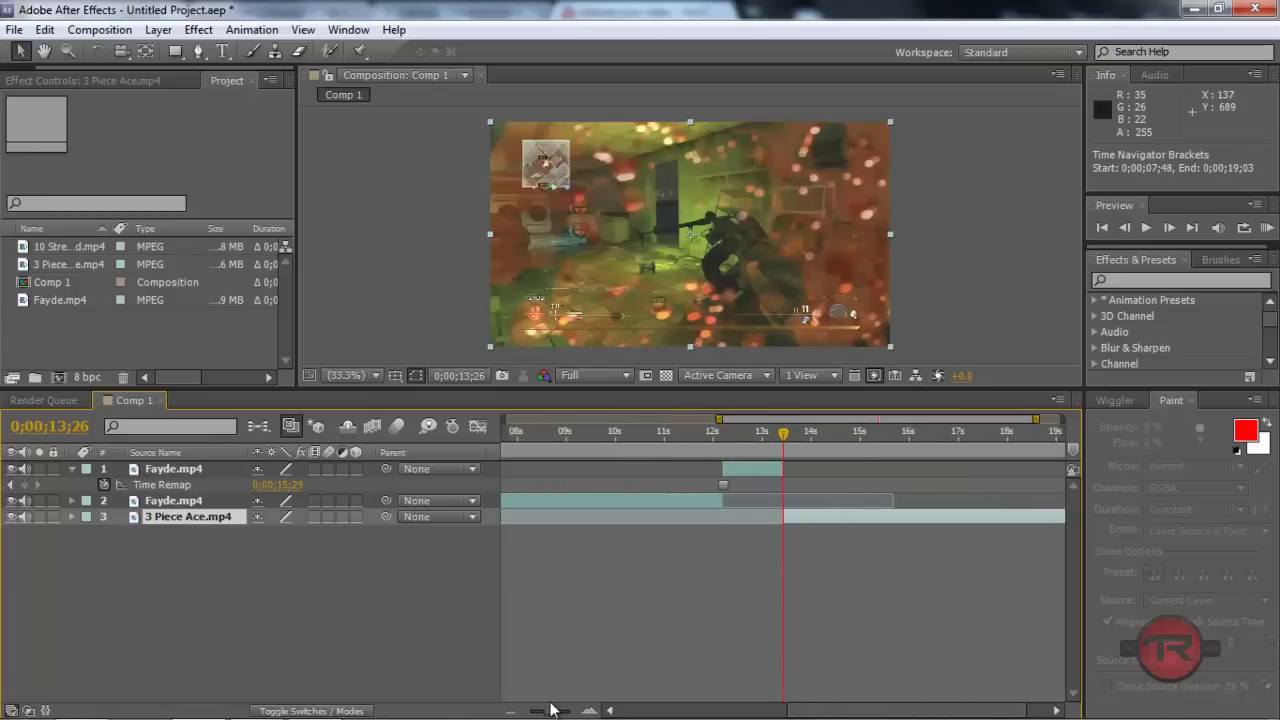
left_click(727, 434)
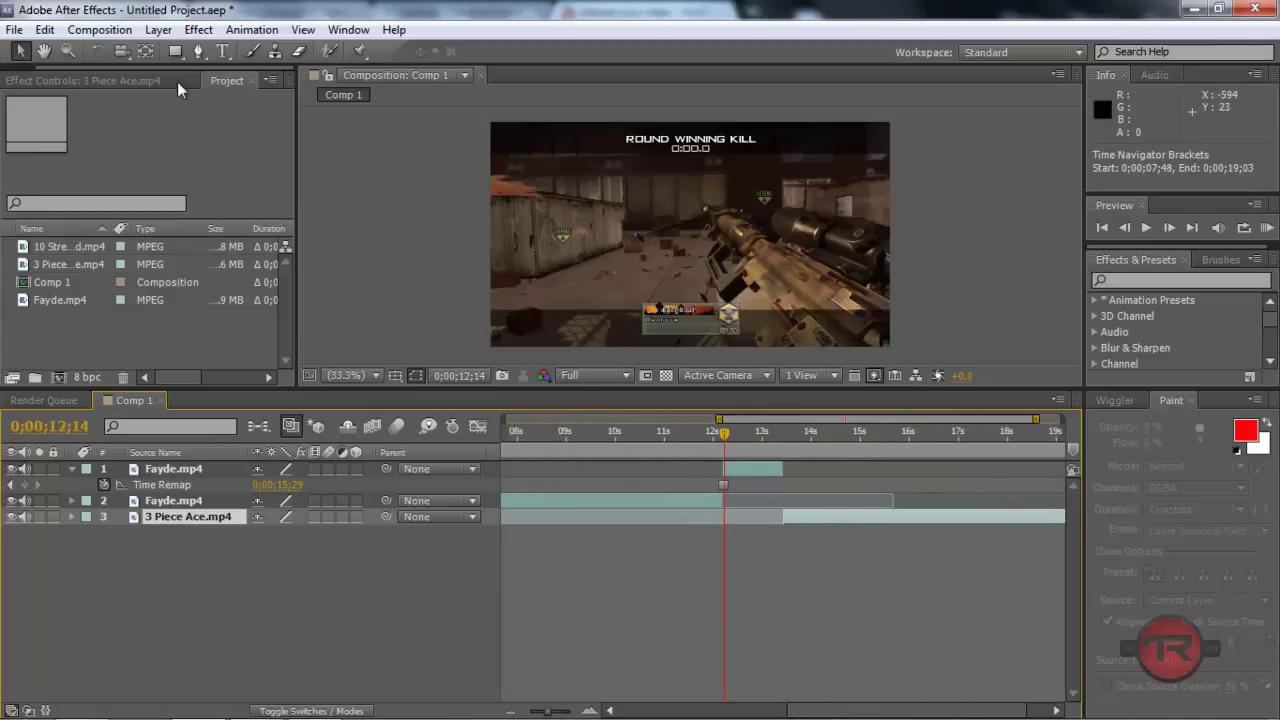
- Select the frozen Fayde.mp4 layer and view it at 200% in a taller viewer, panned to the rifle barrel
left_click(191, 52)
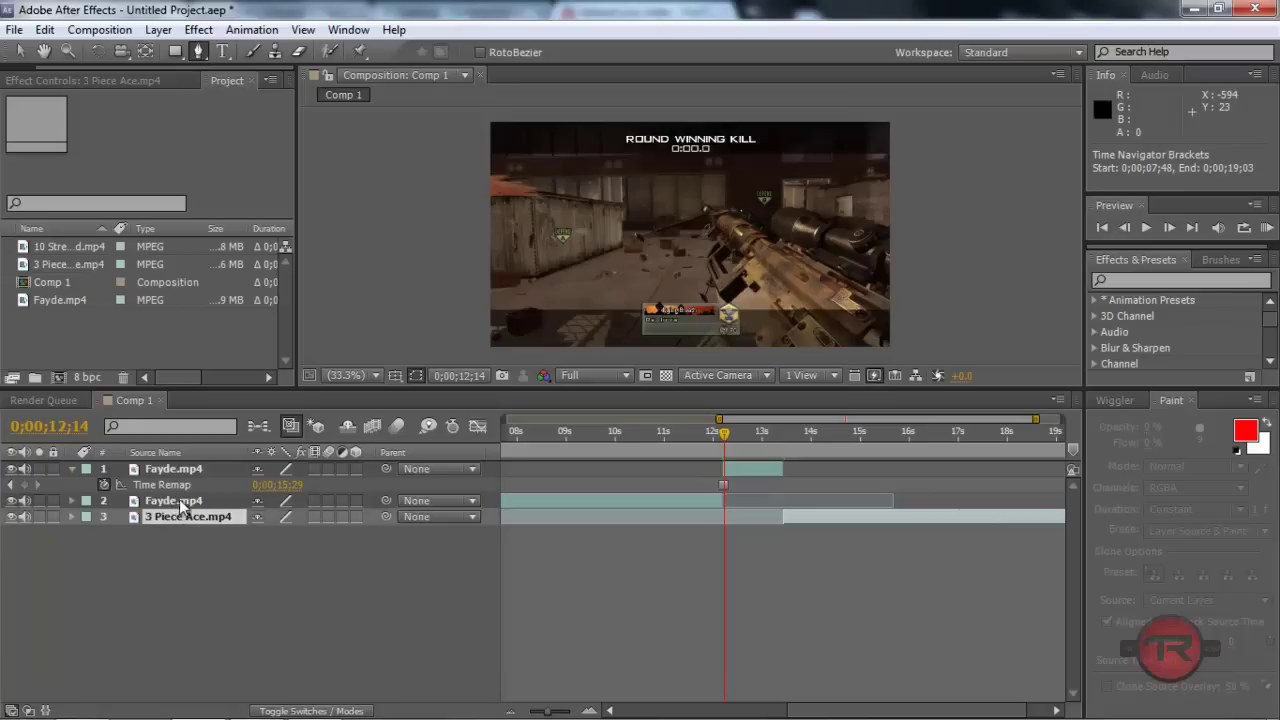
left_click(71, 469)
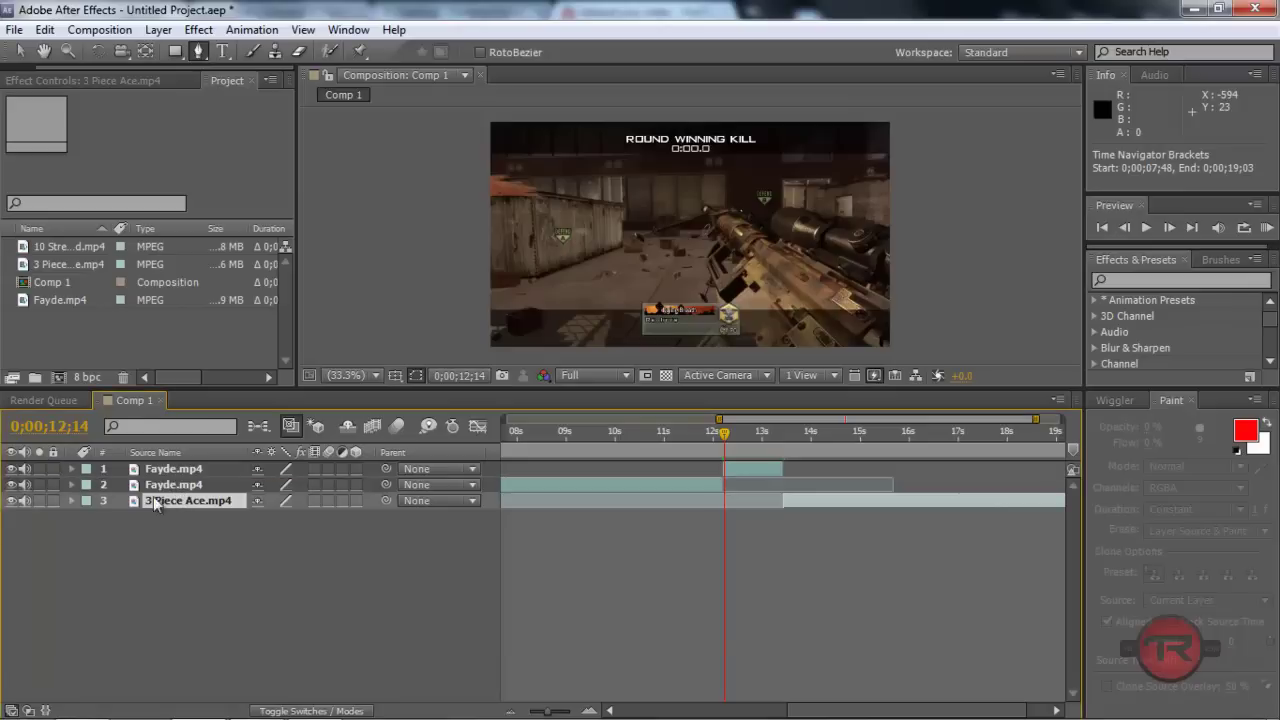
left_click(212, 472)
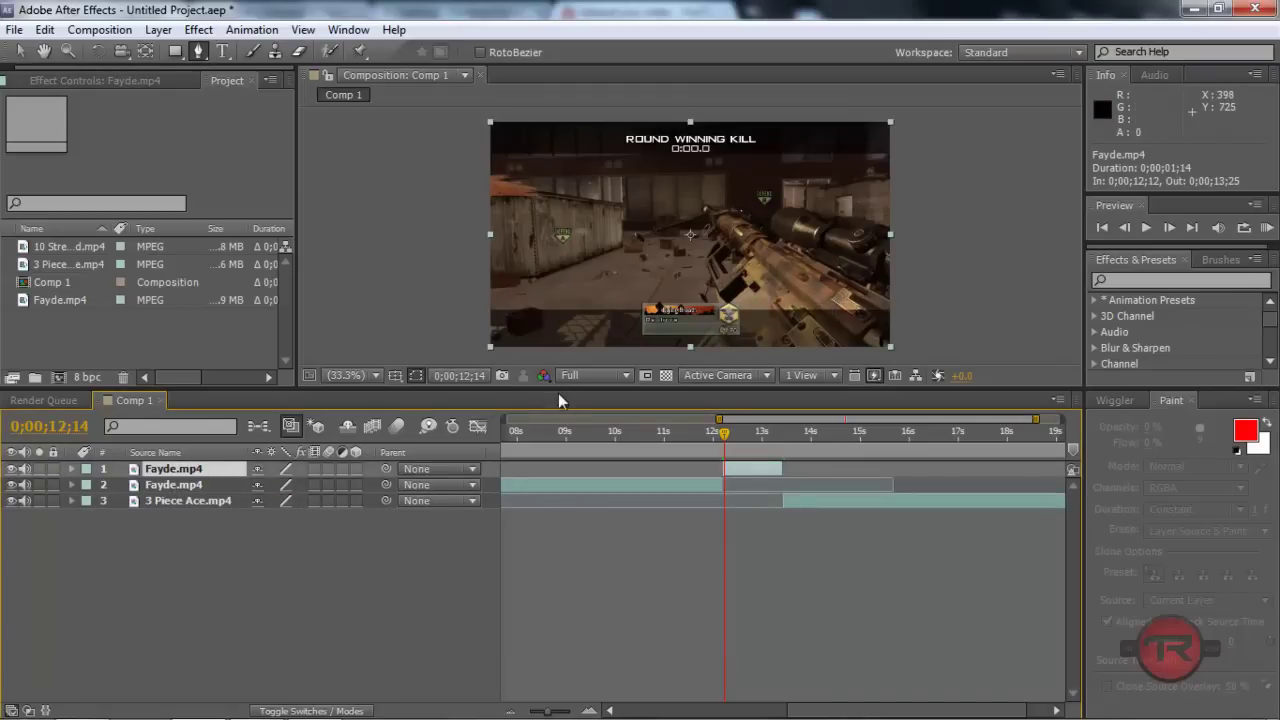
left_click(356, 376)
left_click(372, 255)
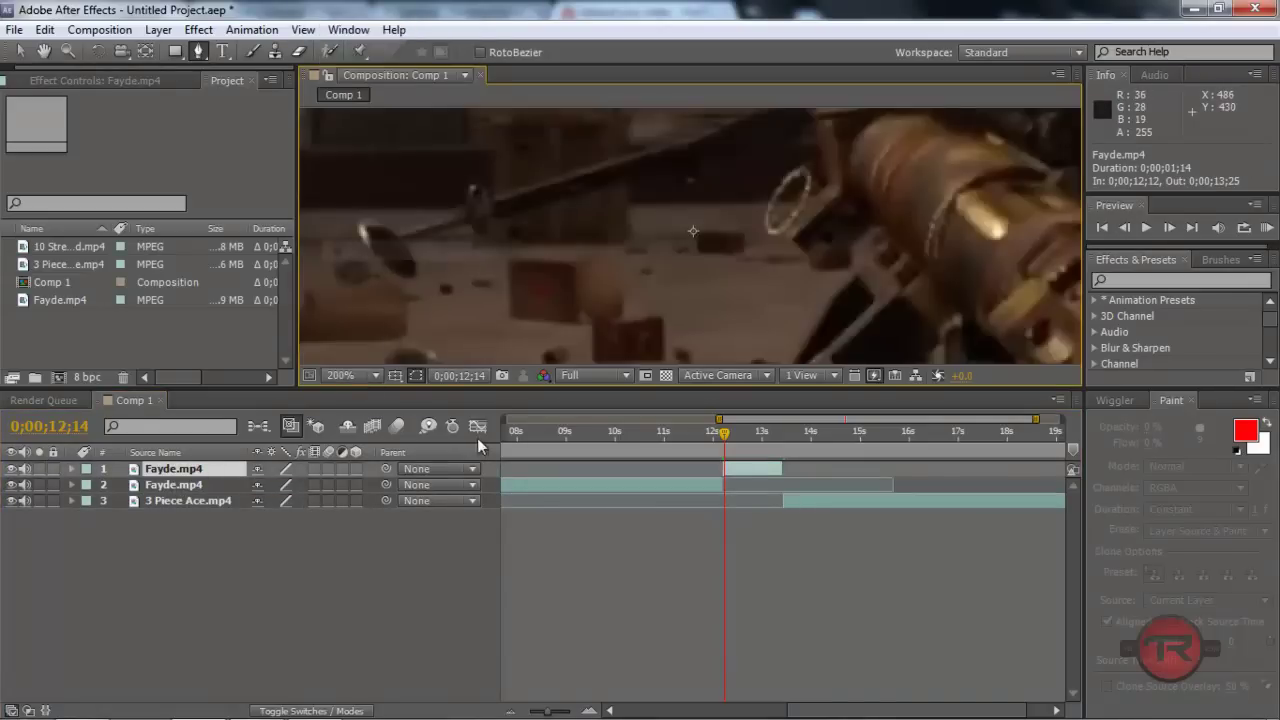
left_click_drag(537, 398, 548, 558)
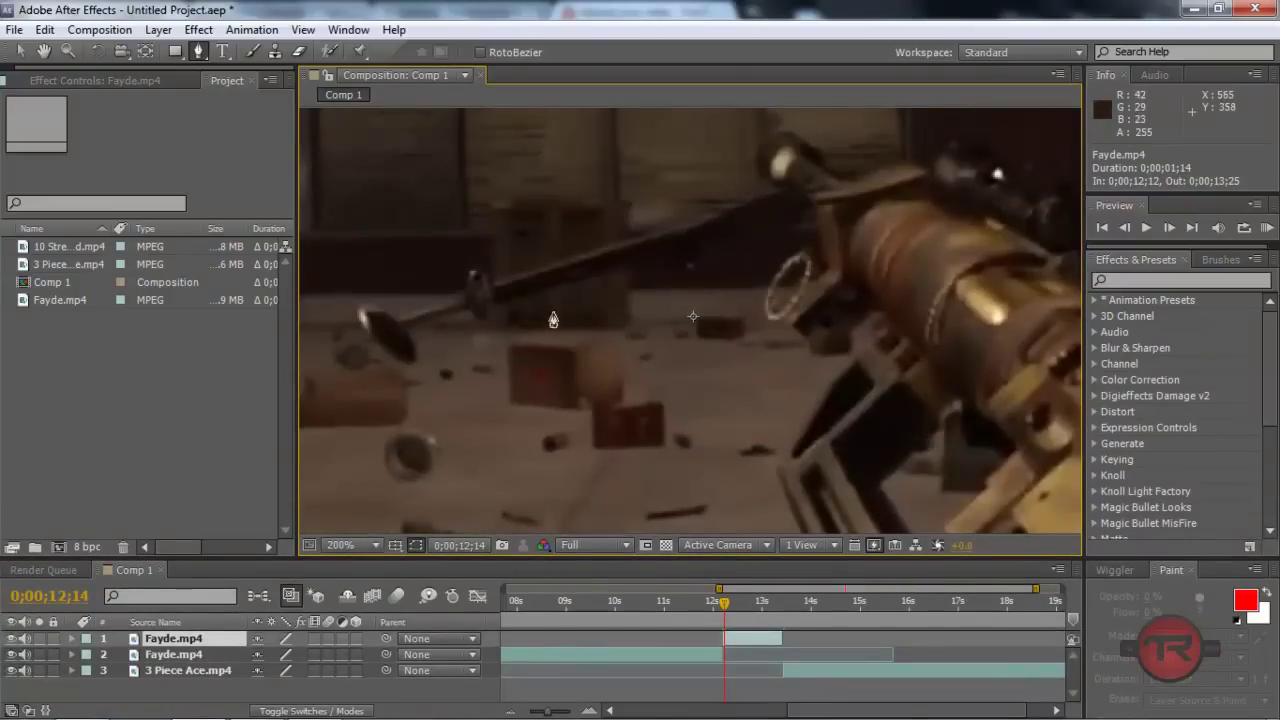
key("h")
left_click_drag(566, 311, 675, 380)
key("g")
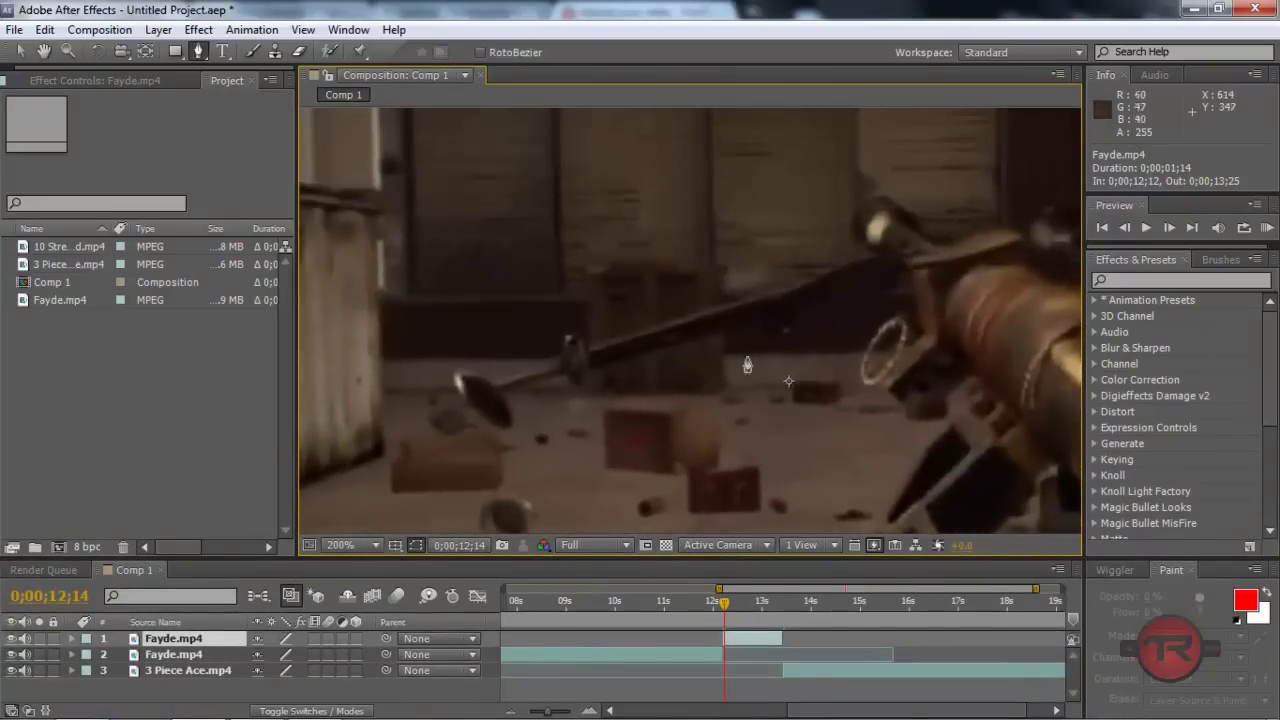
- Trace a Pen mask from the rifle's top along the barrel, around the muzzle, and back underneath
left_click(877, 257)
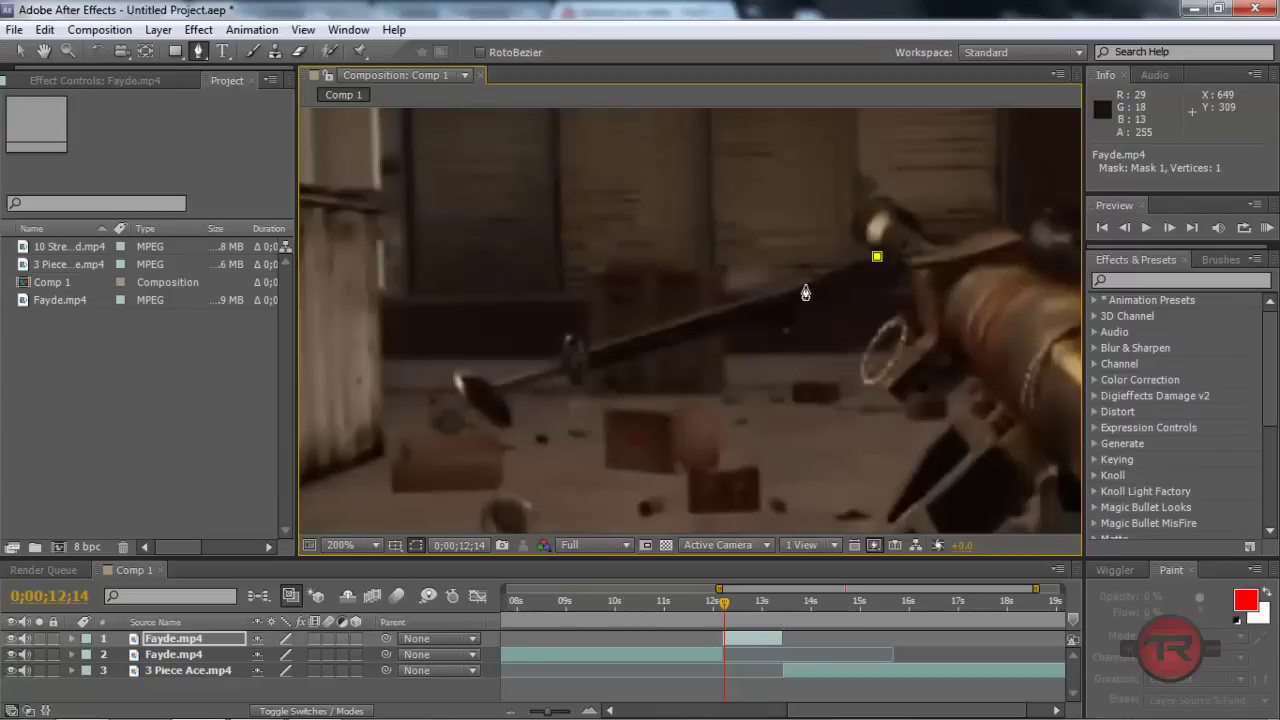
left_click(804, 283)
left_click_drag(805, 287, 792, 297)
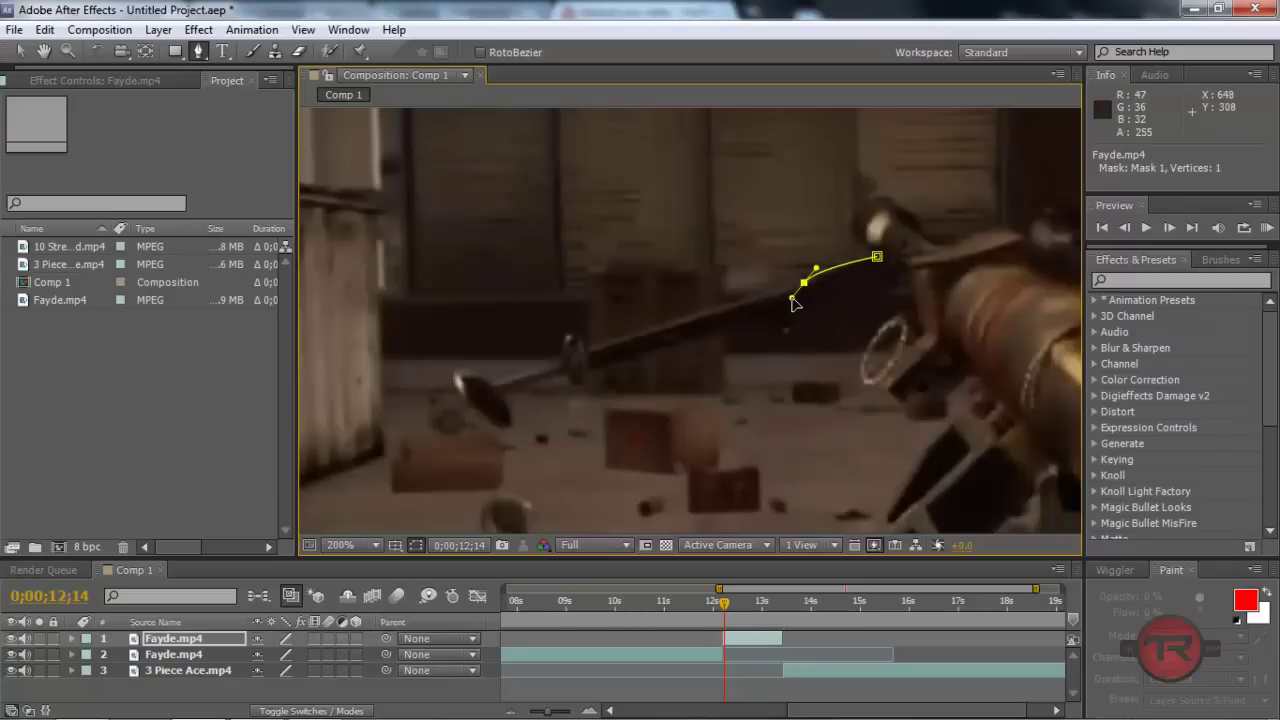
left_click(587, 342)
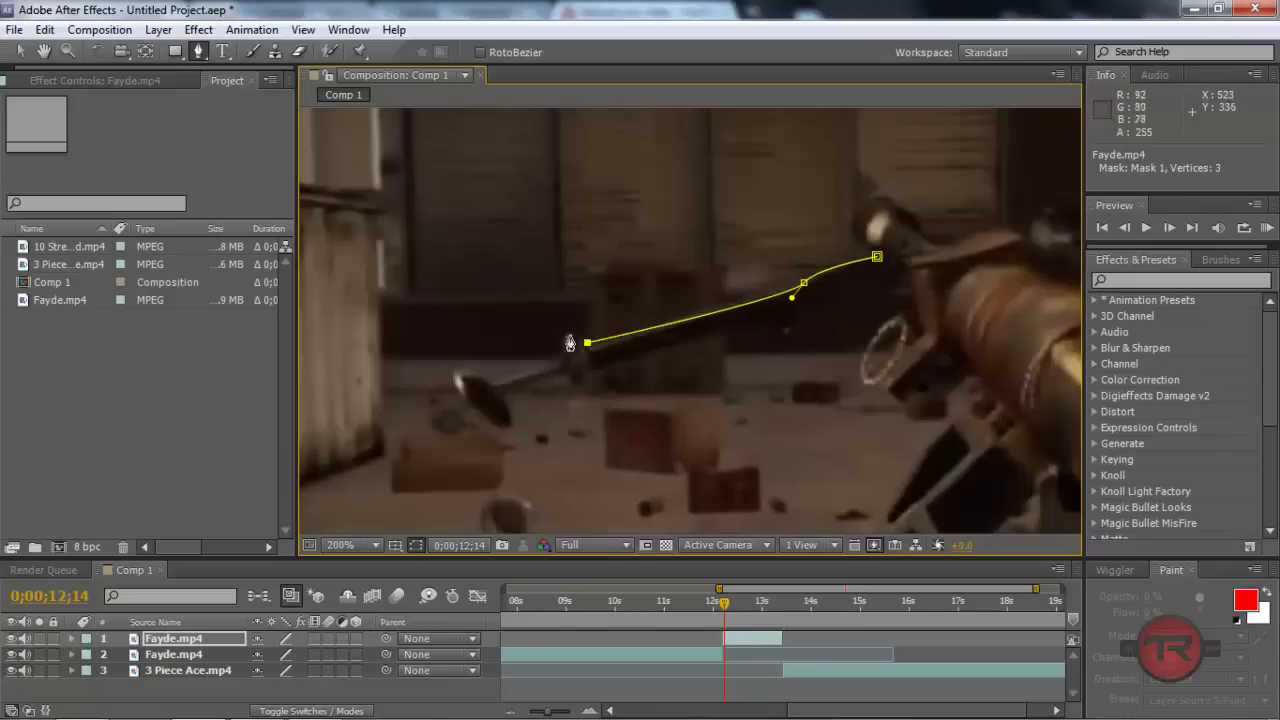
left_click_drag(559, 352, 555, 381)
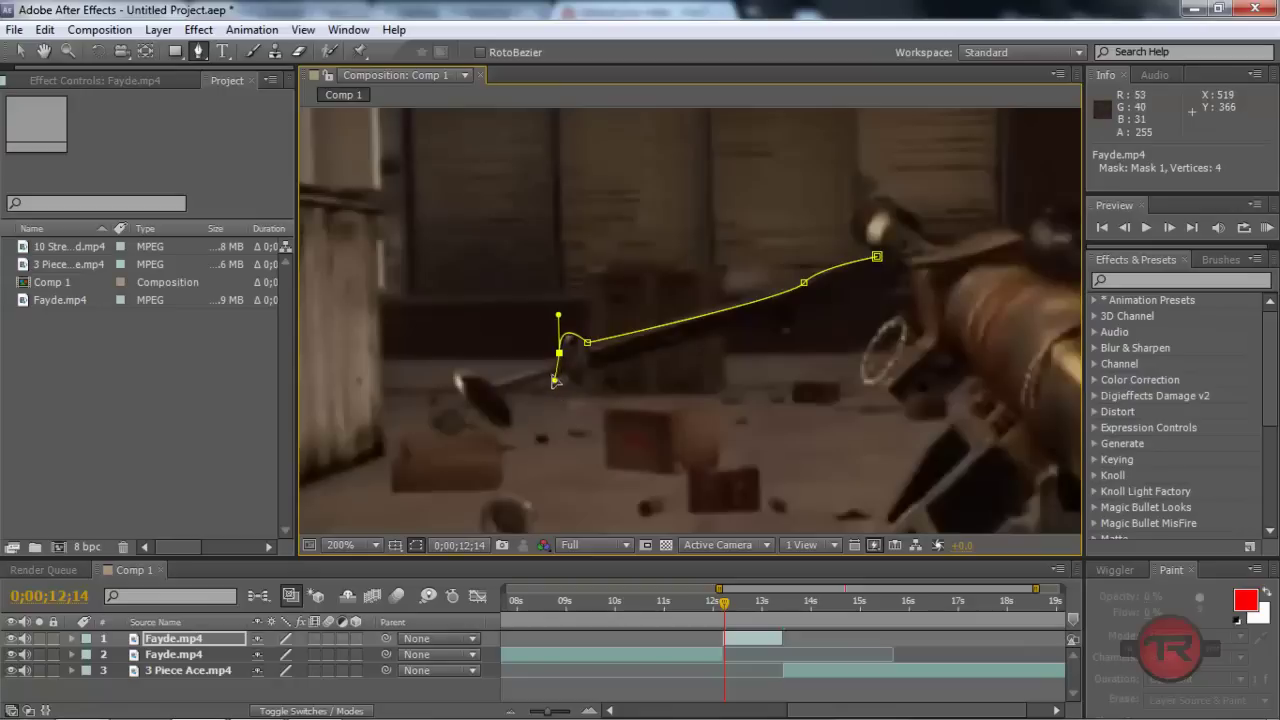
left_click(492, 384)
mouse_move(455, 372)
left_mouse_down()
mouse_move(461, 392)
mouse_move(446, 397)
mouse_move(459, 388)
left_mouse_up()
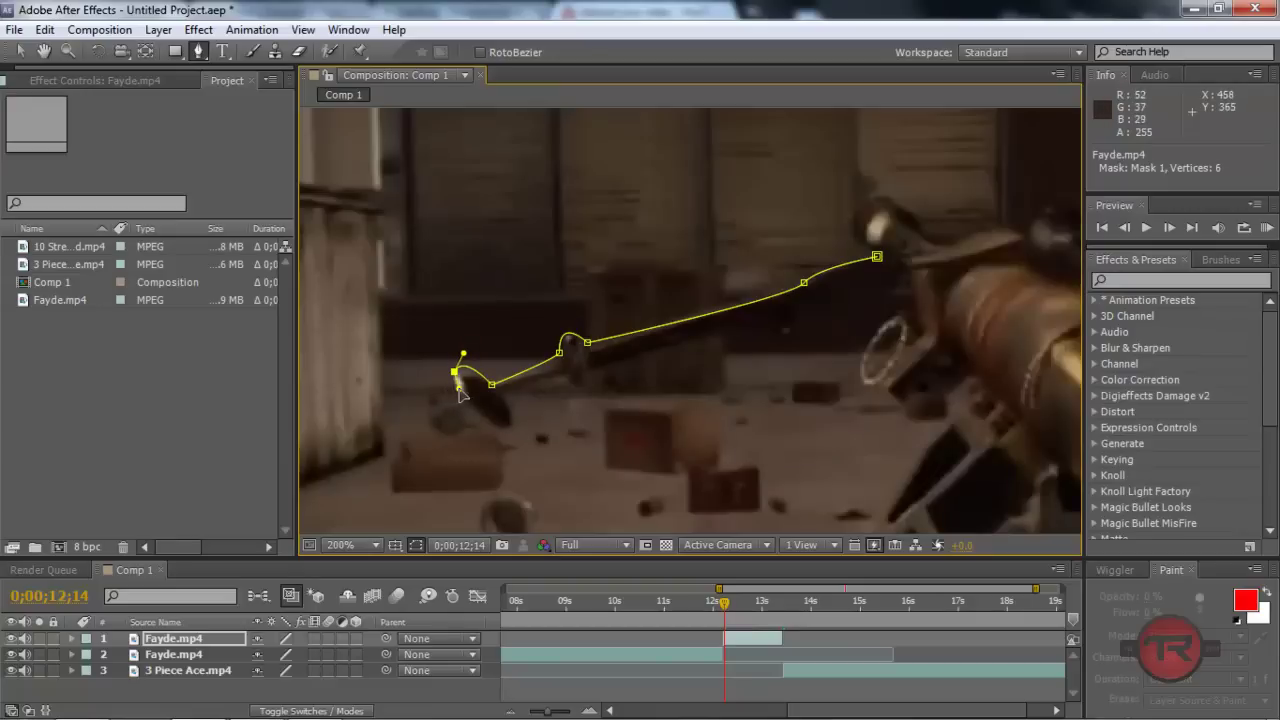
left_click_drag(507, 427, 482, 376)
left_click(512, 382)
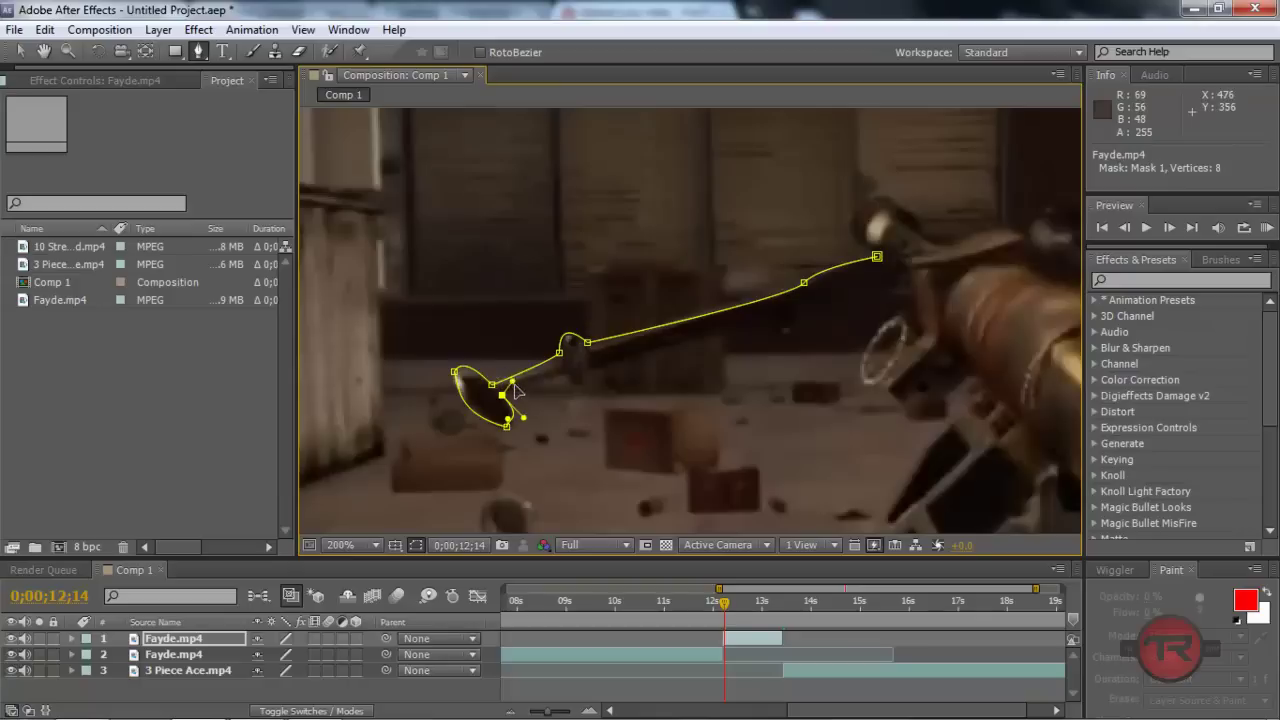
left_click(567, 377)
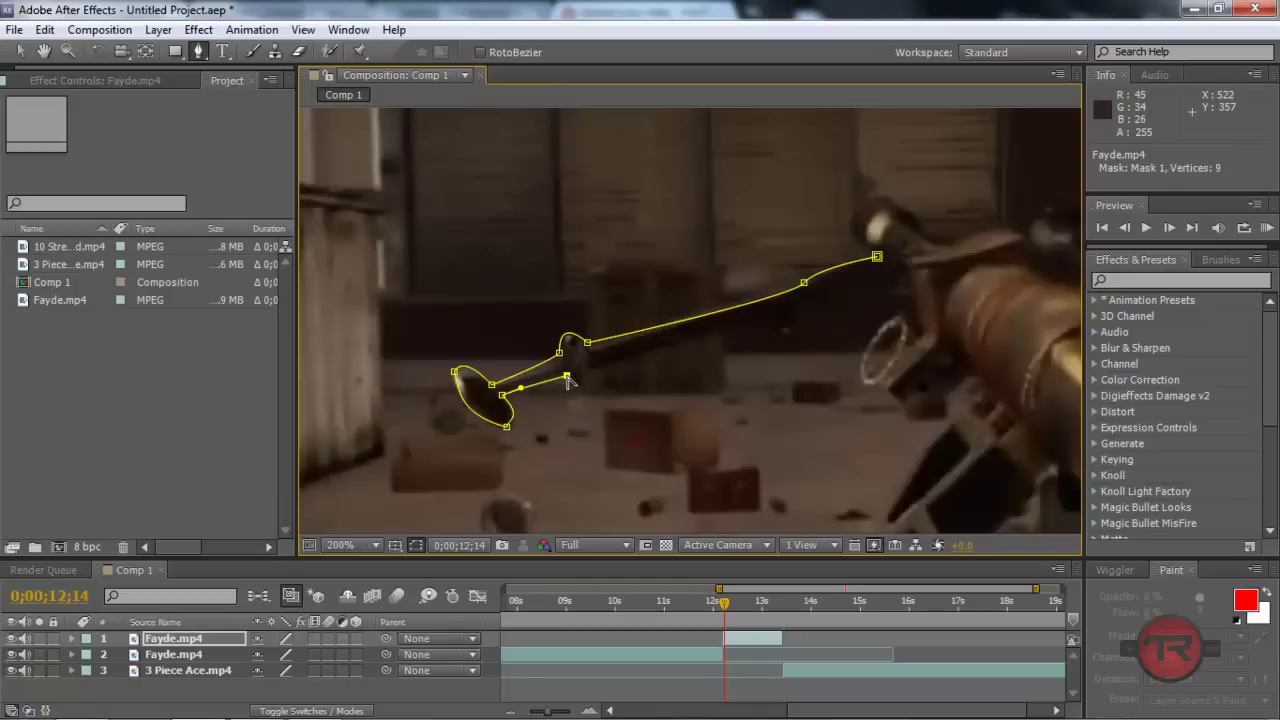
- Adjust a mask point on the barrel and undo a stray added point
left_click(19, 51)
left_click(560, 354)
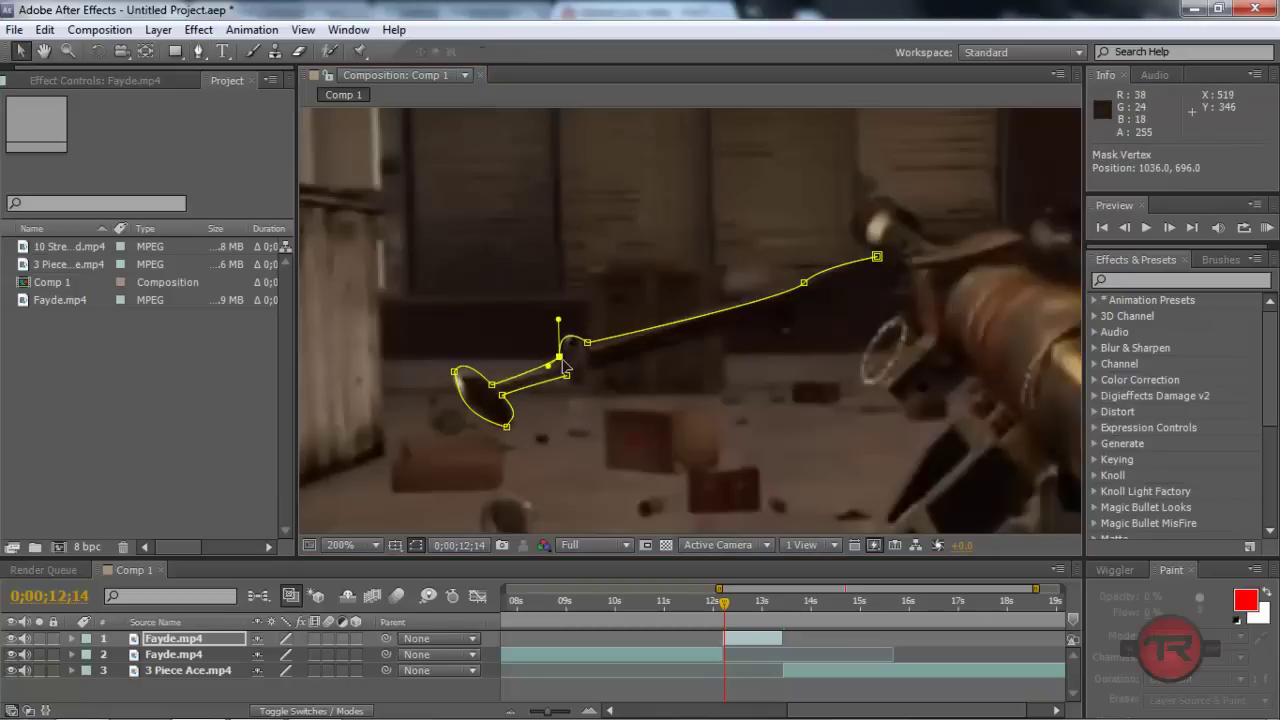
left_click(198, 51)
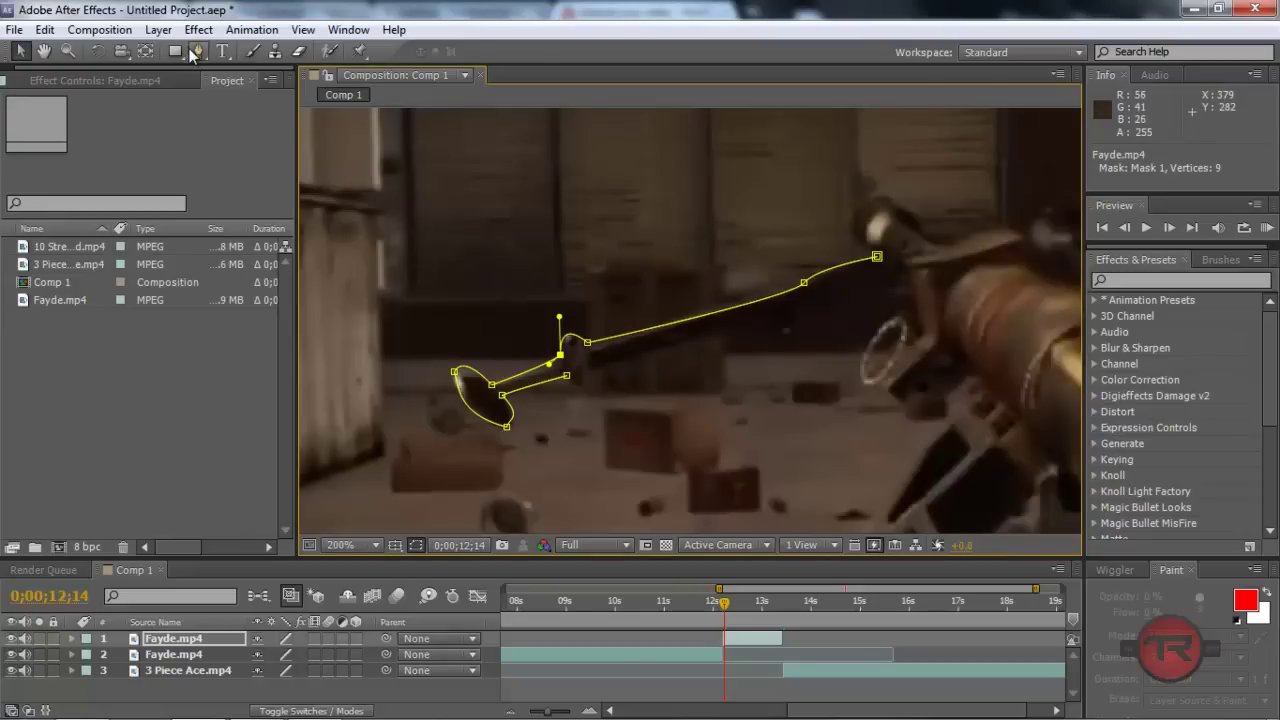
left_click(588, 372)
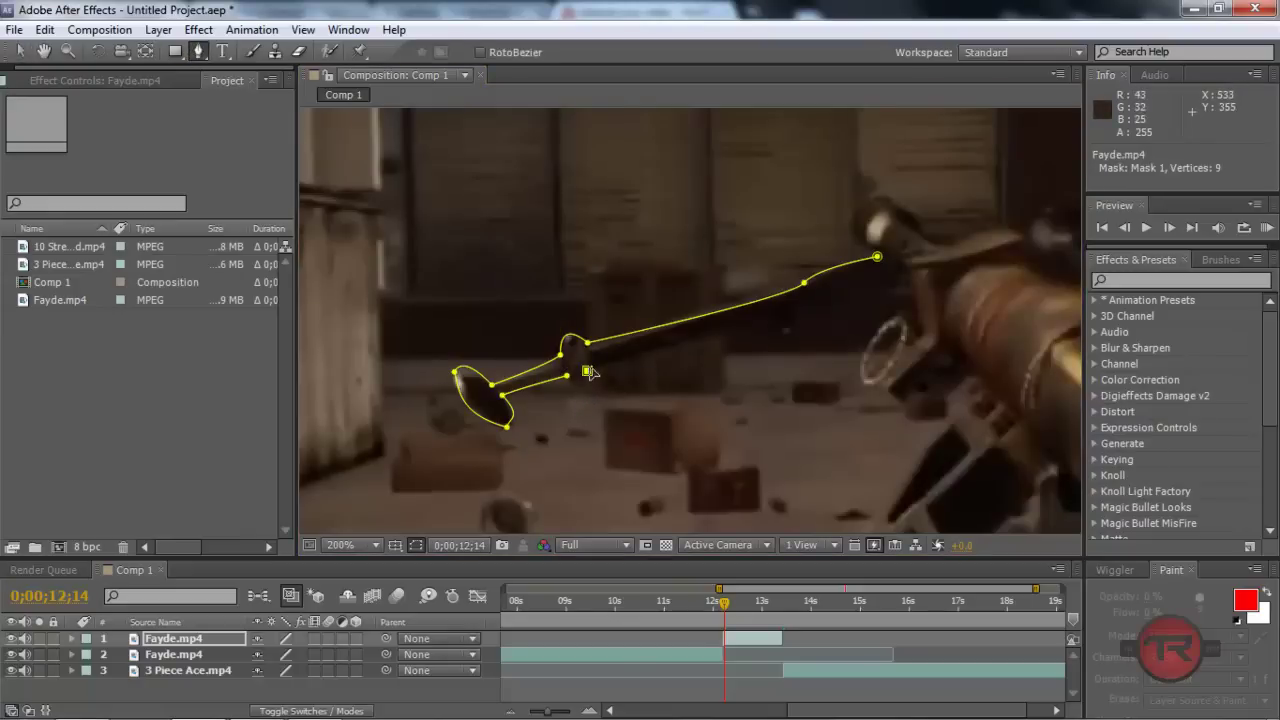
key("ctrl+z")
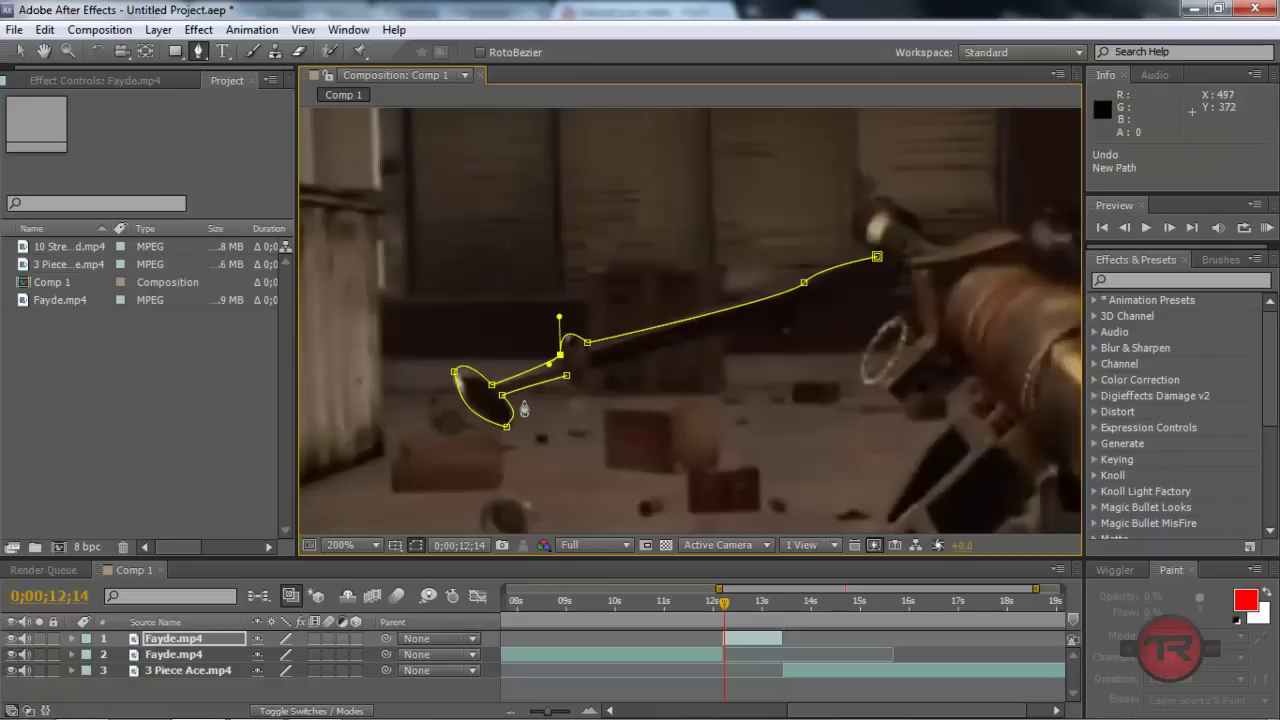
key("v")
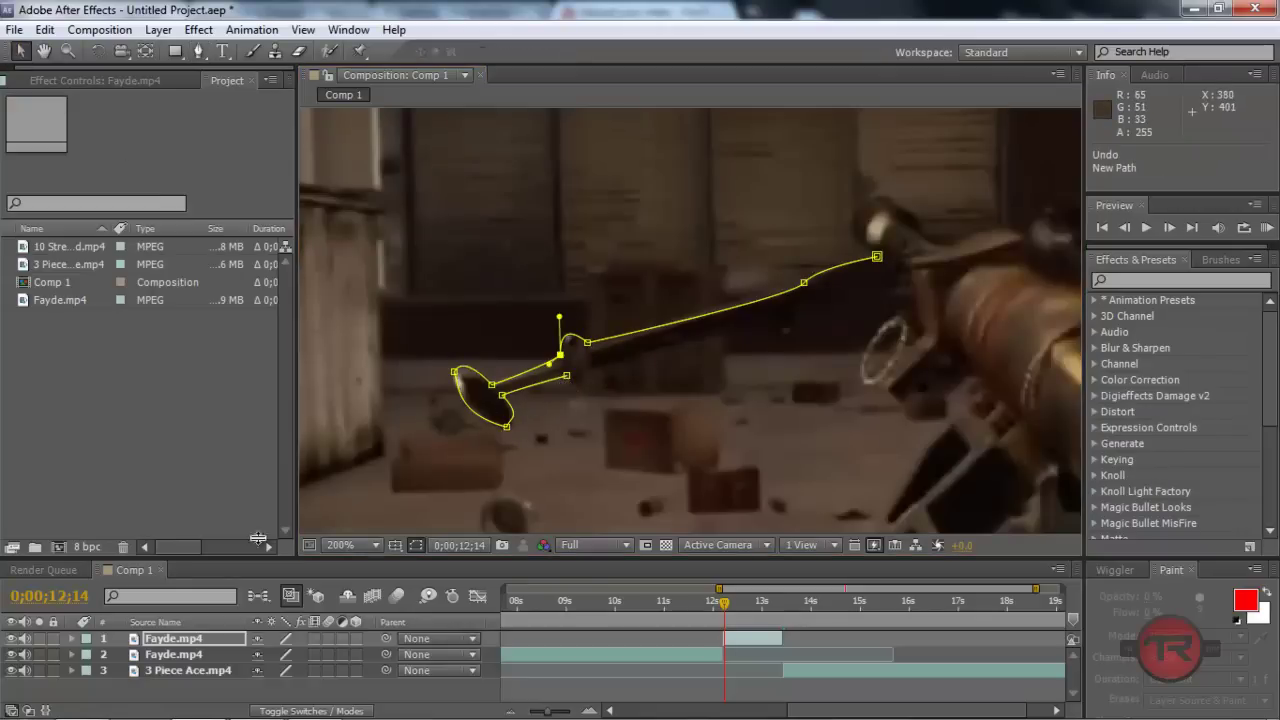
- Reveal and select Mask 1 in the layer's Masks group, undoing an accidental new path
left_click(149, 645)
left_click(72, 639)
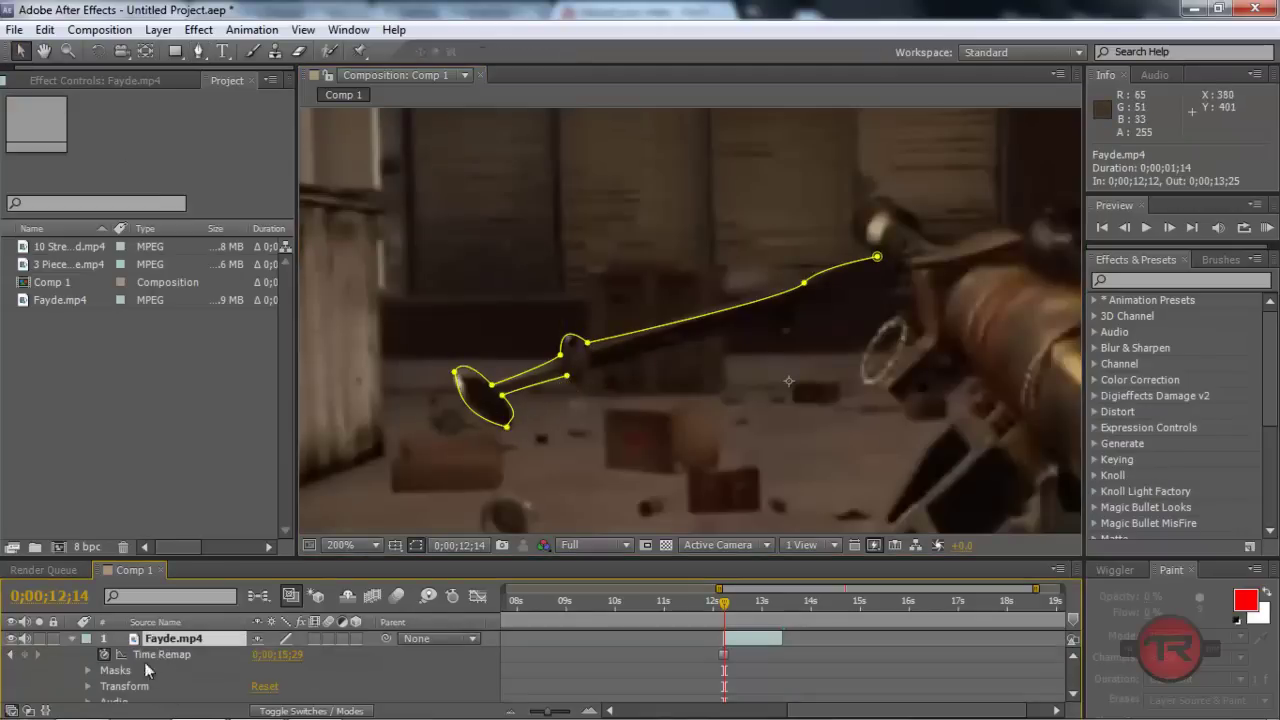
left_click(140, 671)
left_click(88, 670)
left_click(137, 687)
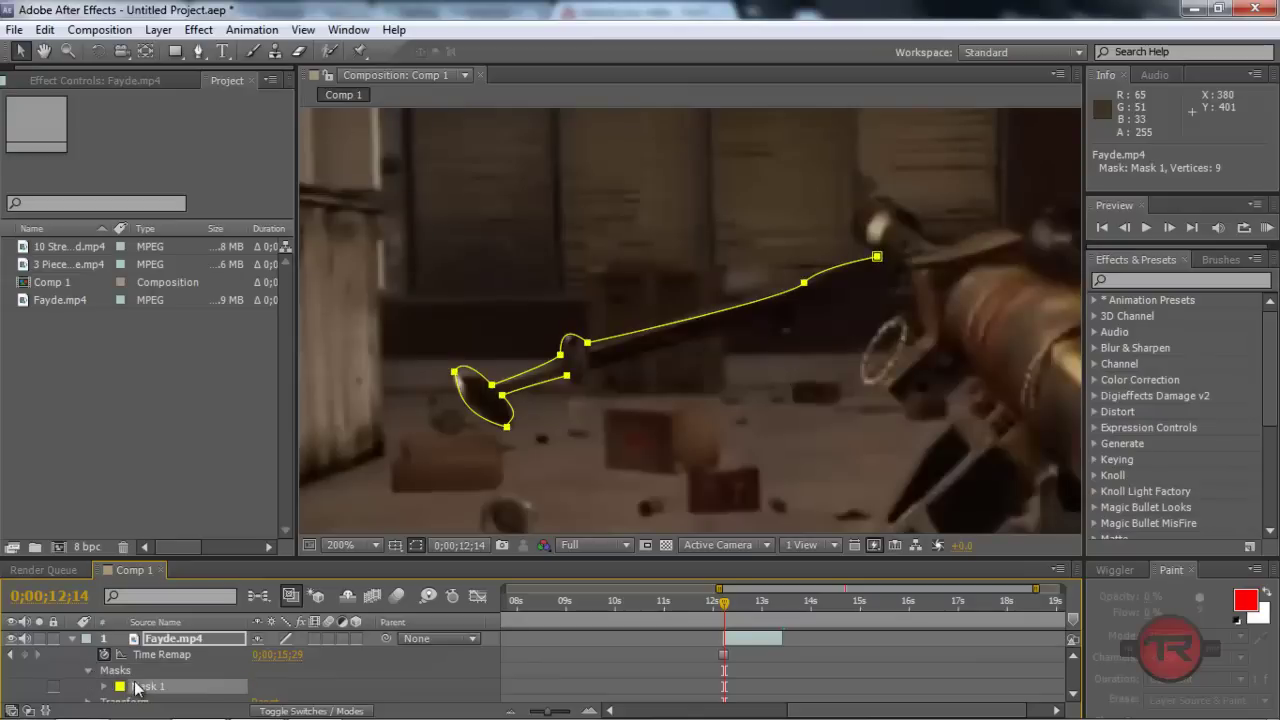
key("g")
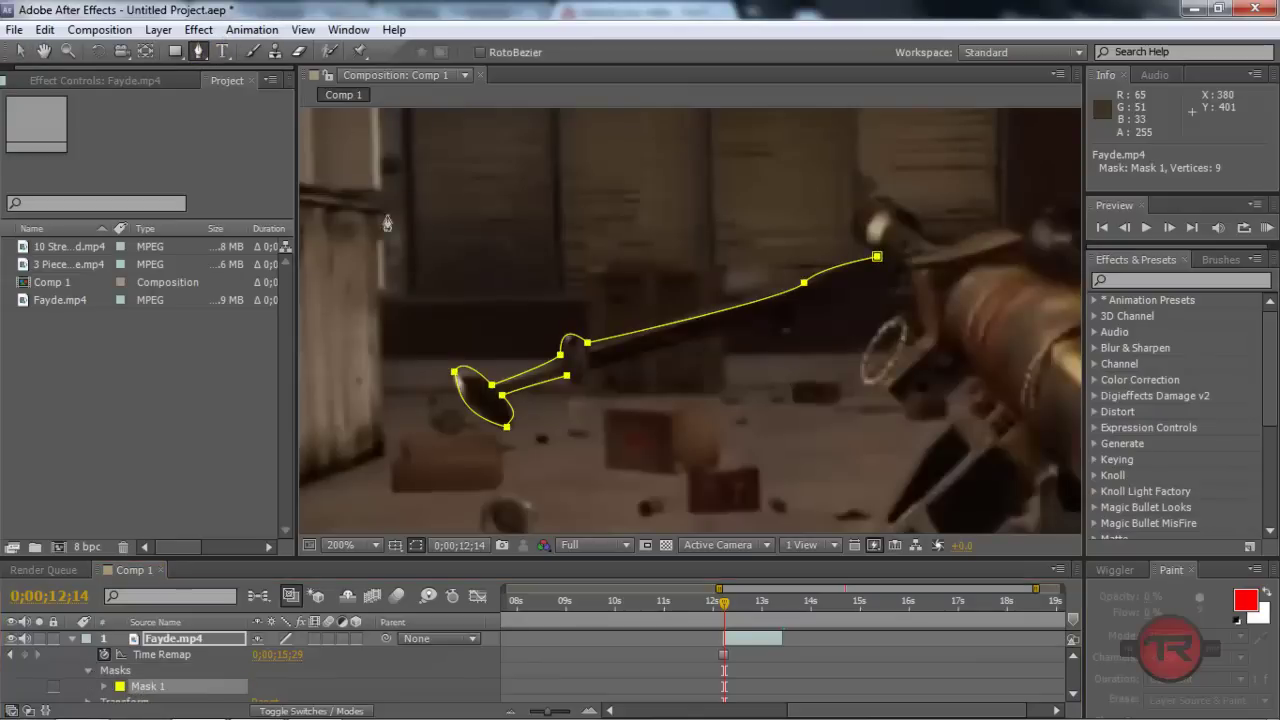
left_click(593, 367)
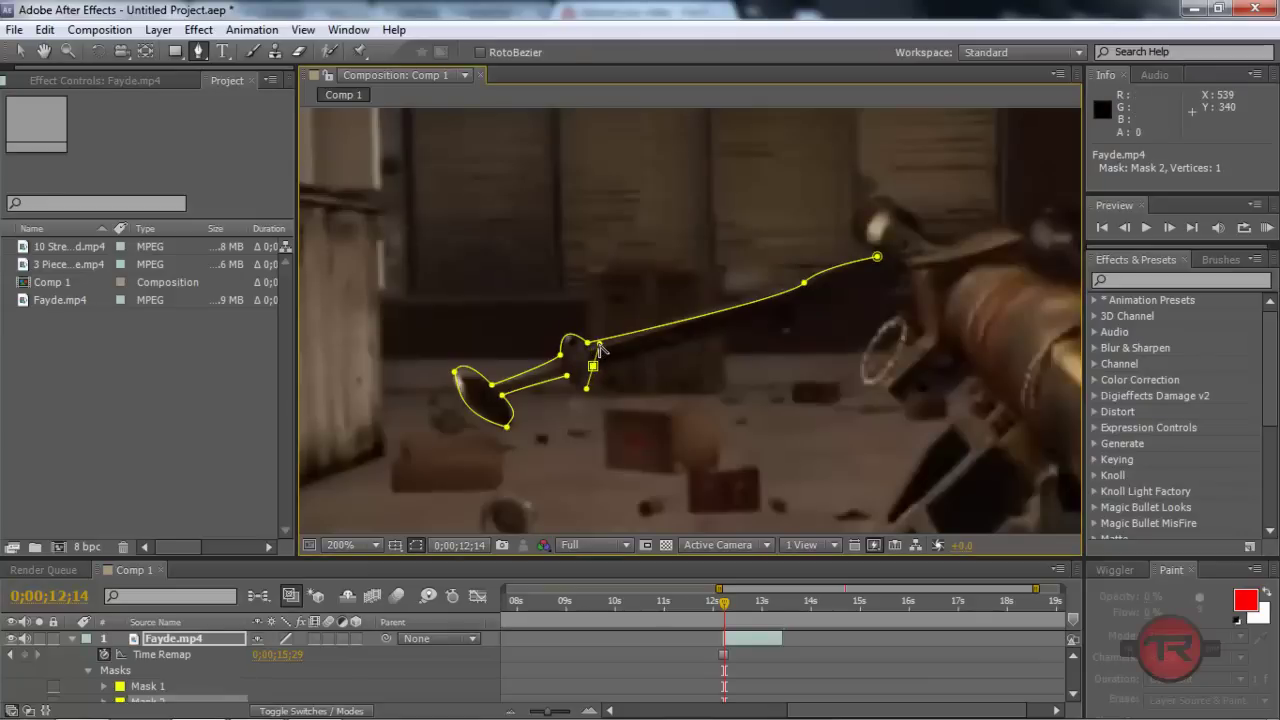
key("ctrl+z")
left_click(148, 695)
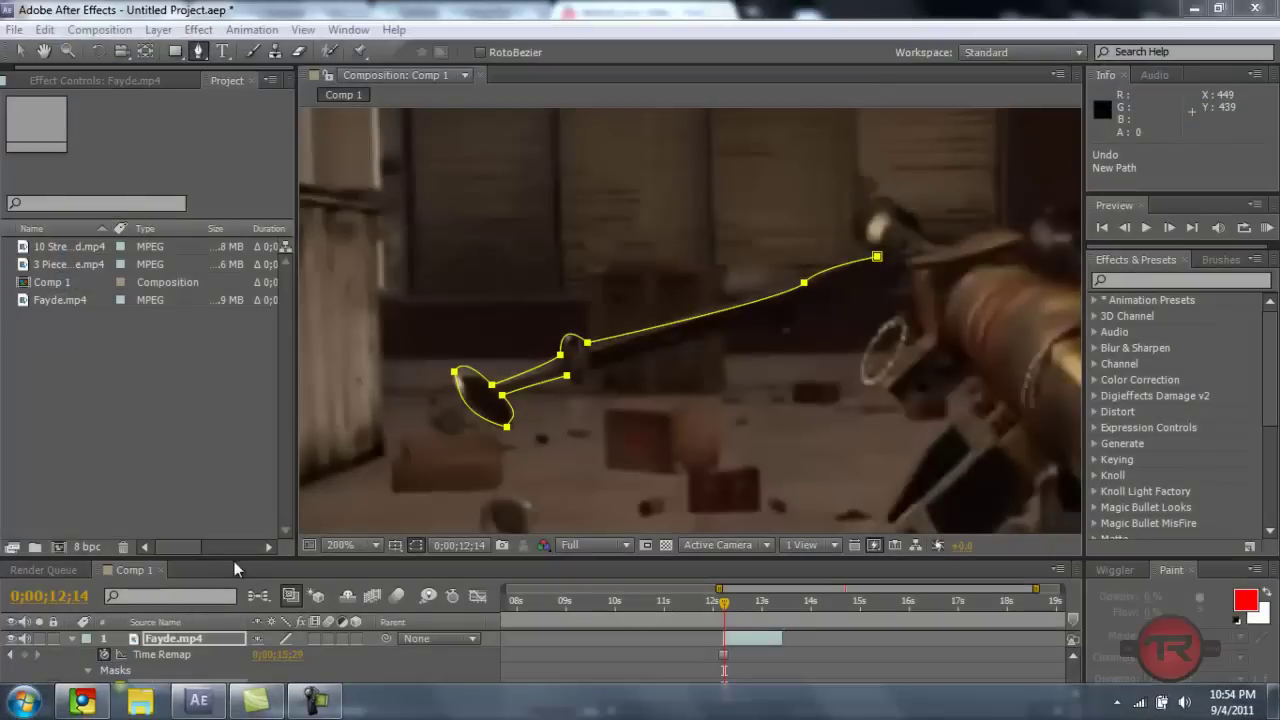
left_click_drag(234, 559, 234, 506)
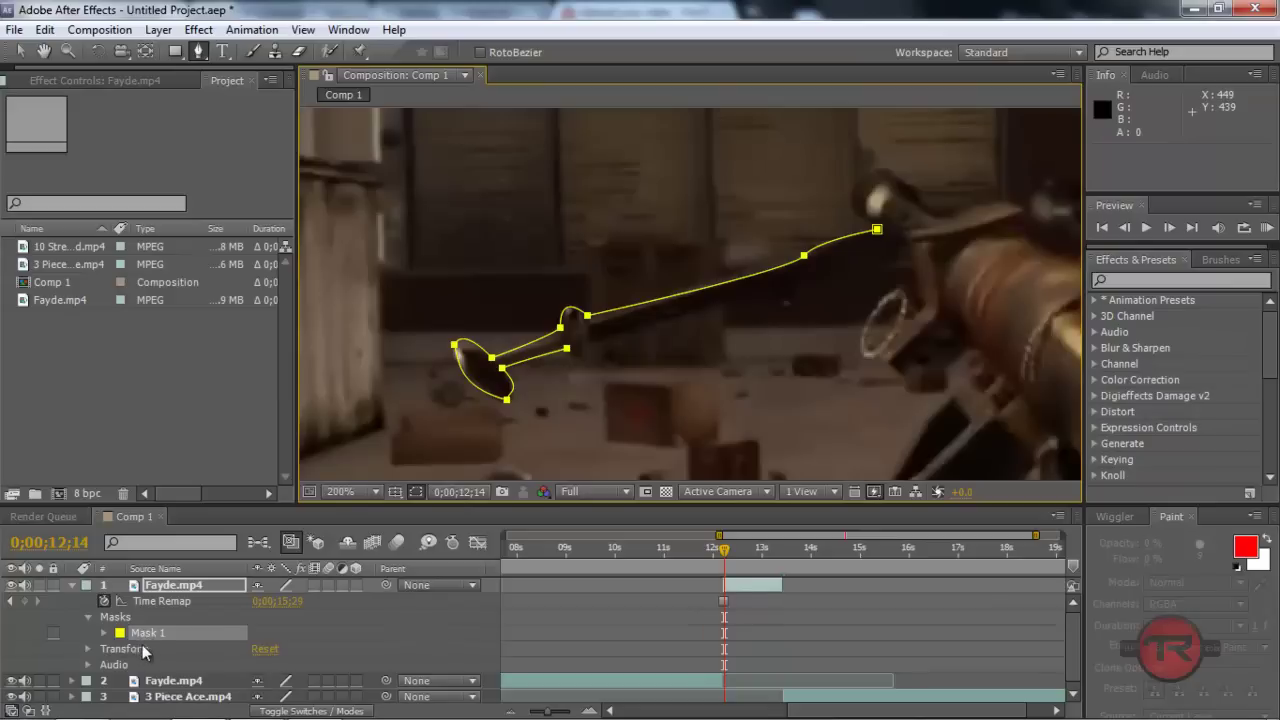
- Undo another accidental mask and delete Mask 1 to restart the trace
left_click(566, 345)
key("ctrl+z")
left_click(153, 636)
key("Delete")
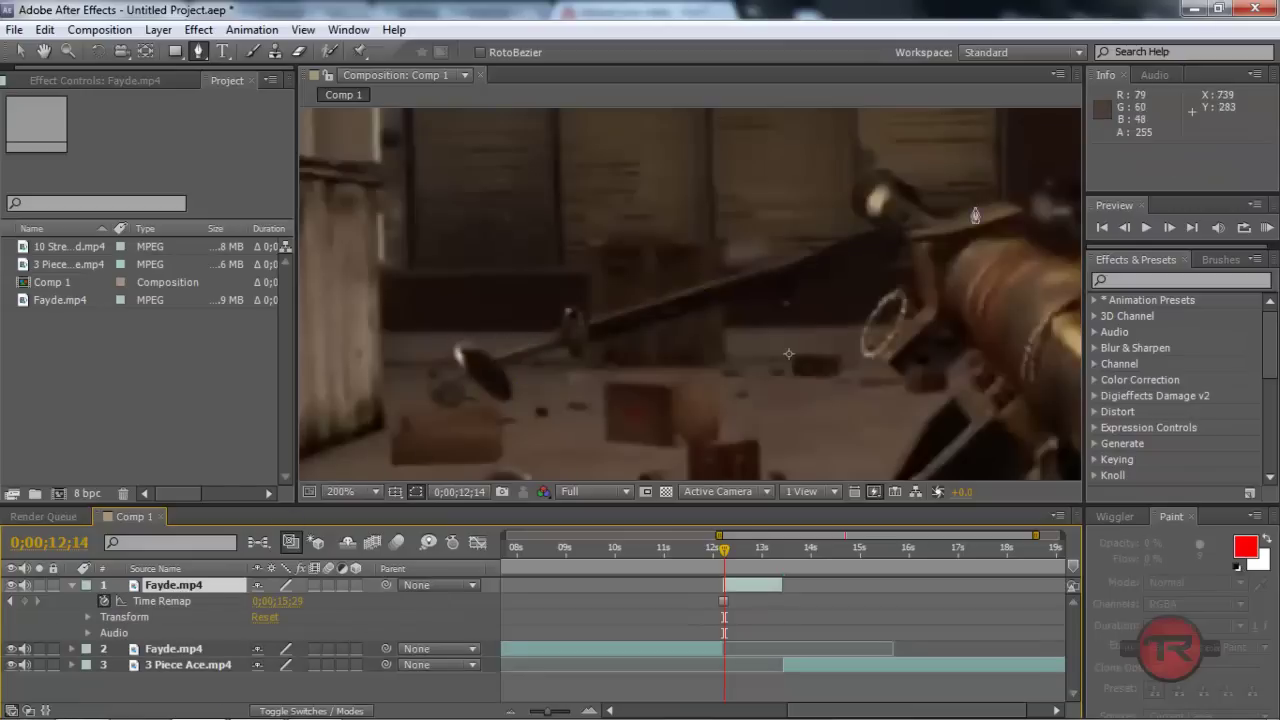
- Start a new mask at the rifle's top and trace the barrel, muzzle, and barrel ring
left_click(874, 227)
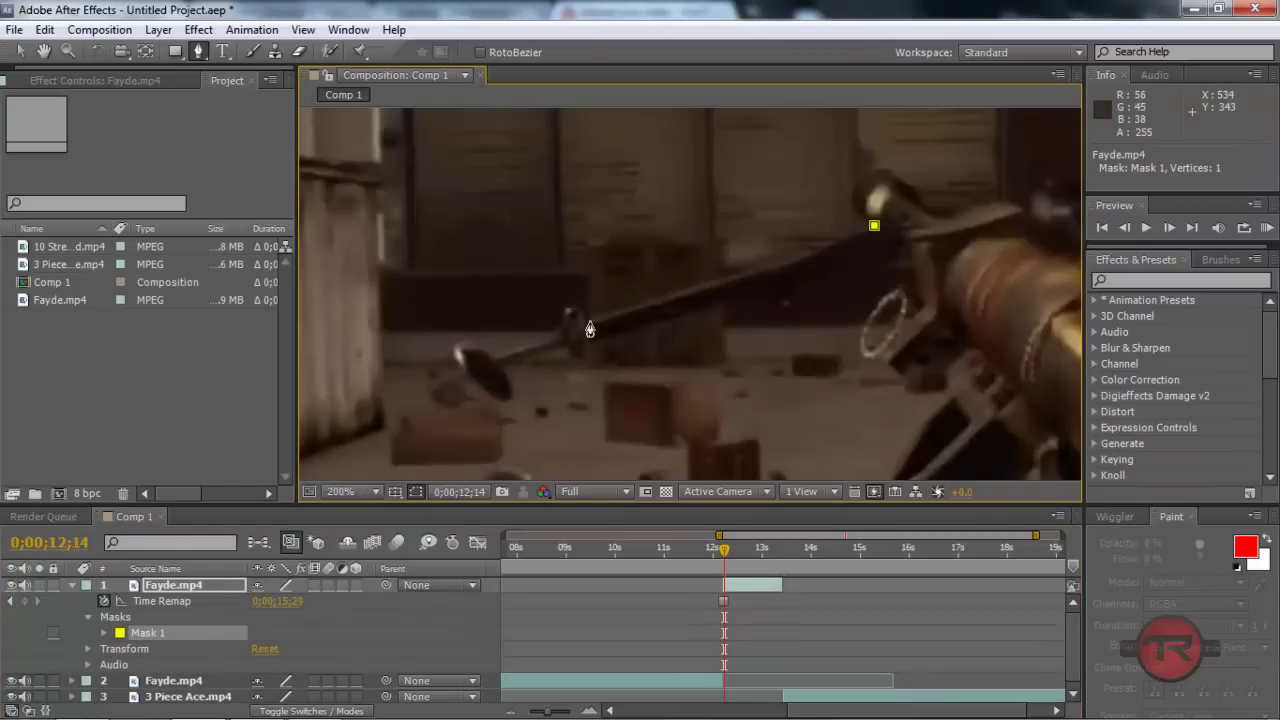
left_click(590, 321)
left_click_drag(560, 331, 514, 347)
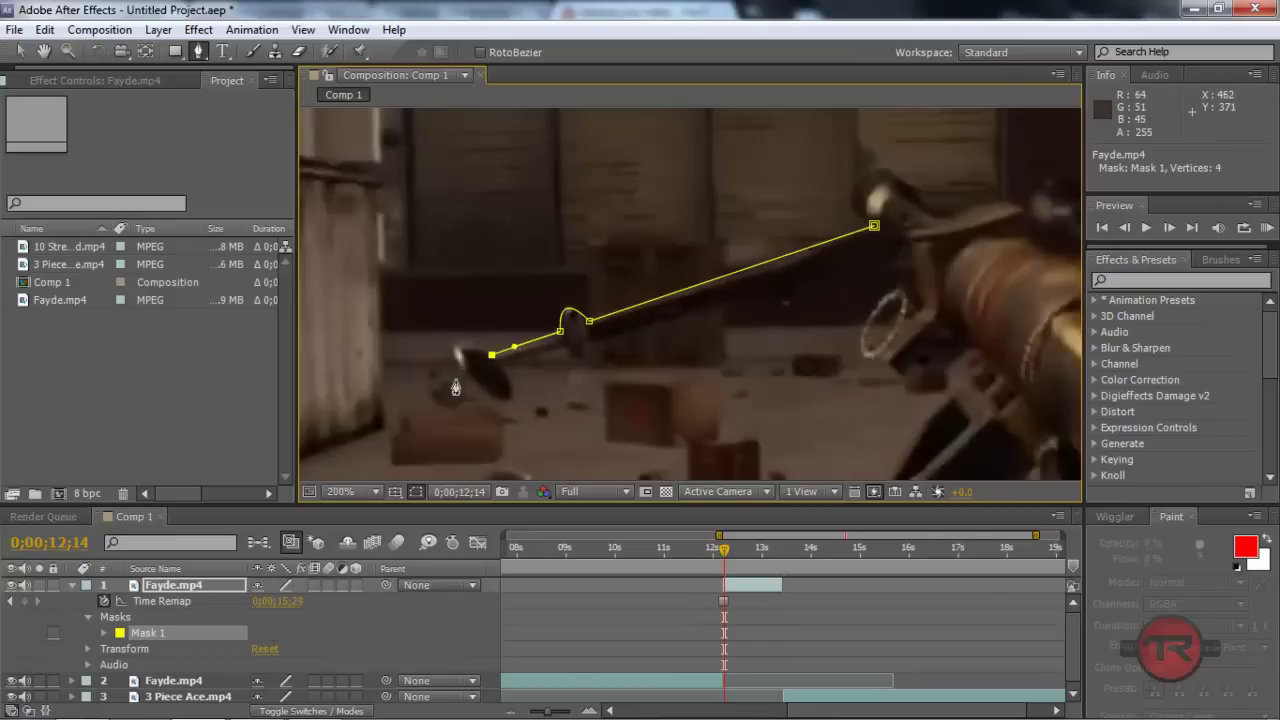
left_click_drag(469, 379, 484, 328)
left_click(513, 443)
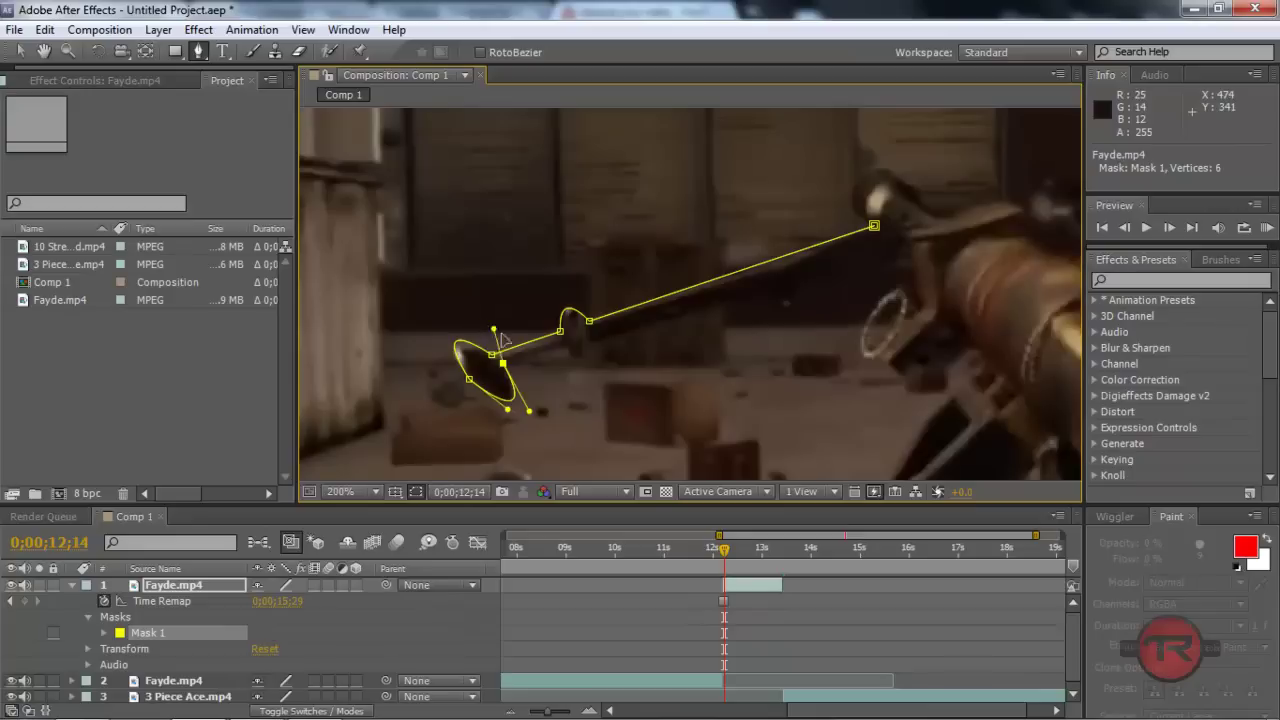
left_click(549, 351)
left_click(564, 346)
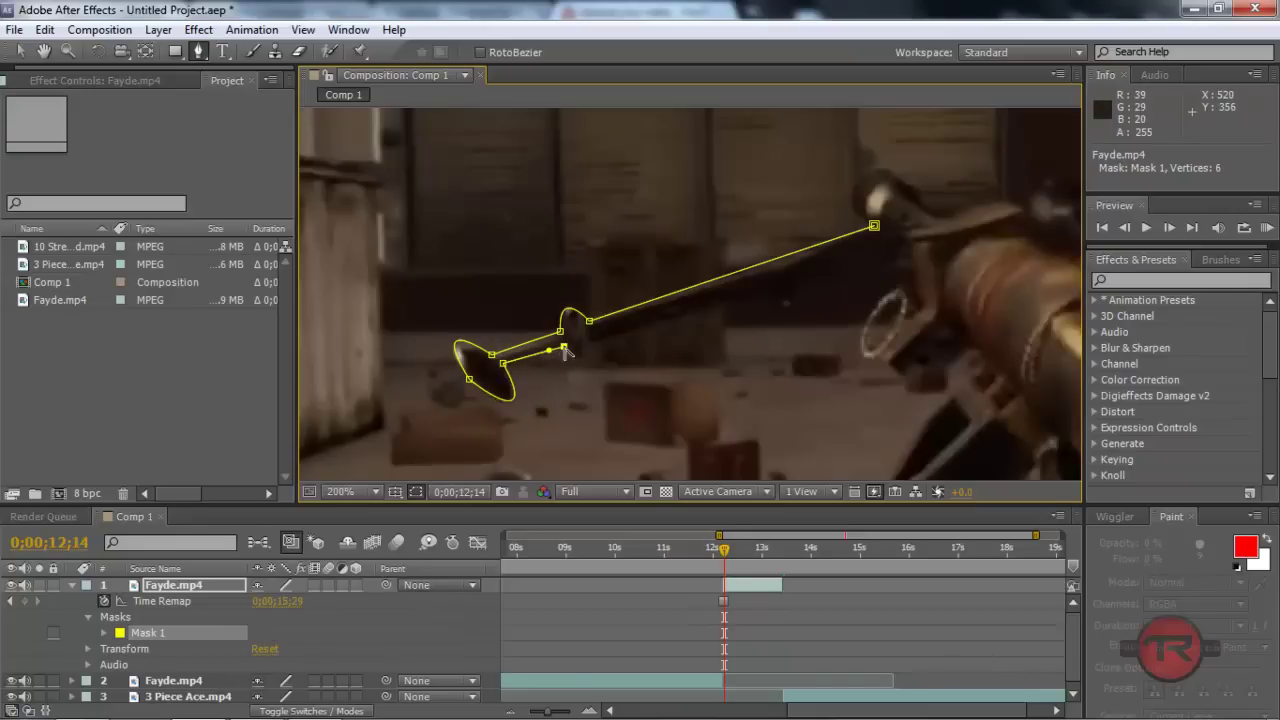
mouse_move(590, 345)
left_mouse_down()
mouse_move(594, 303)
mouse_move(598, 350)
mouse_move(604, 341)
left_mouse_up()
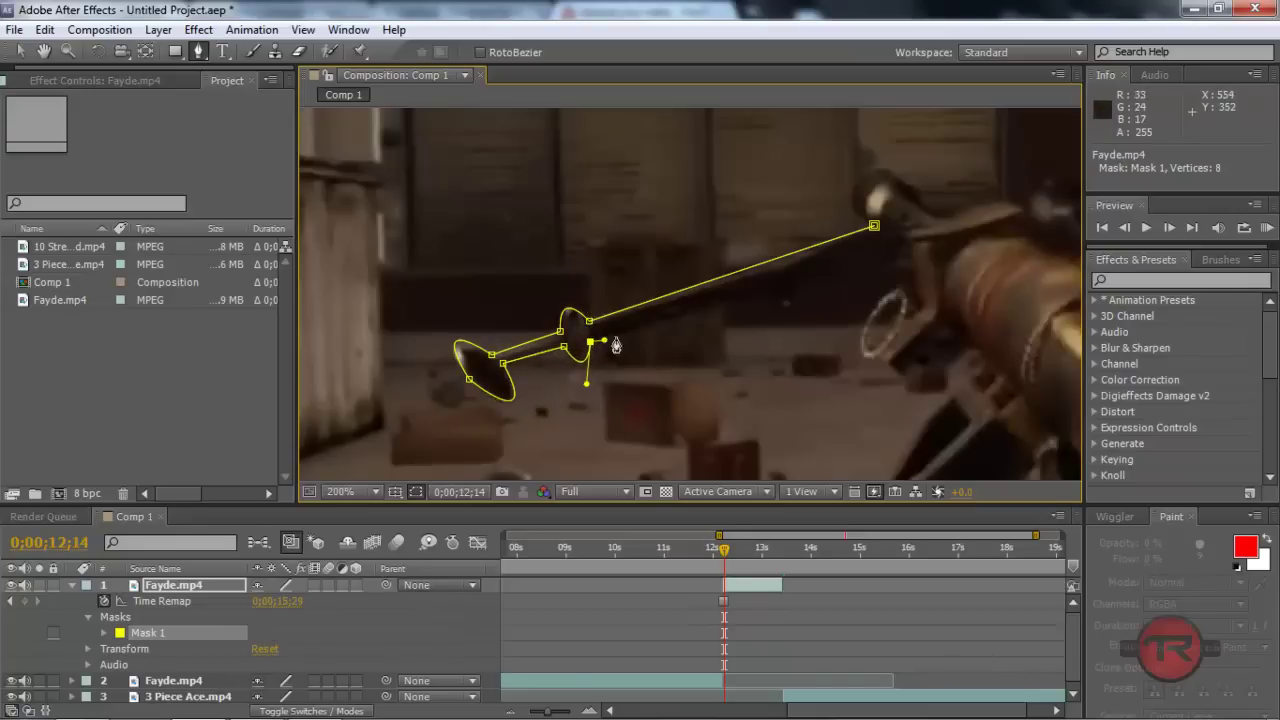
- Extend the mask back along the rifle body's edge, then pan to the next section
left_click(878, 253)
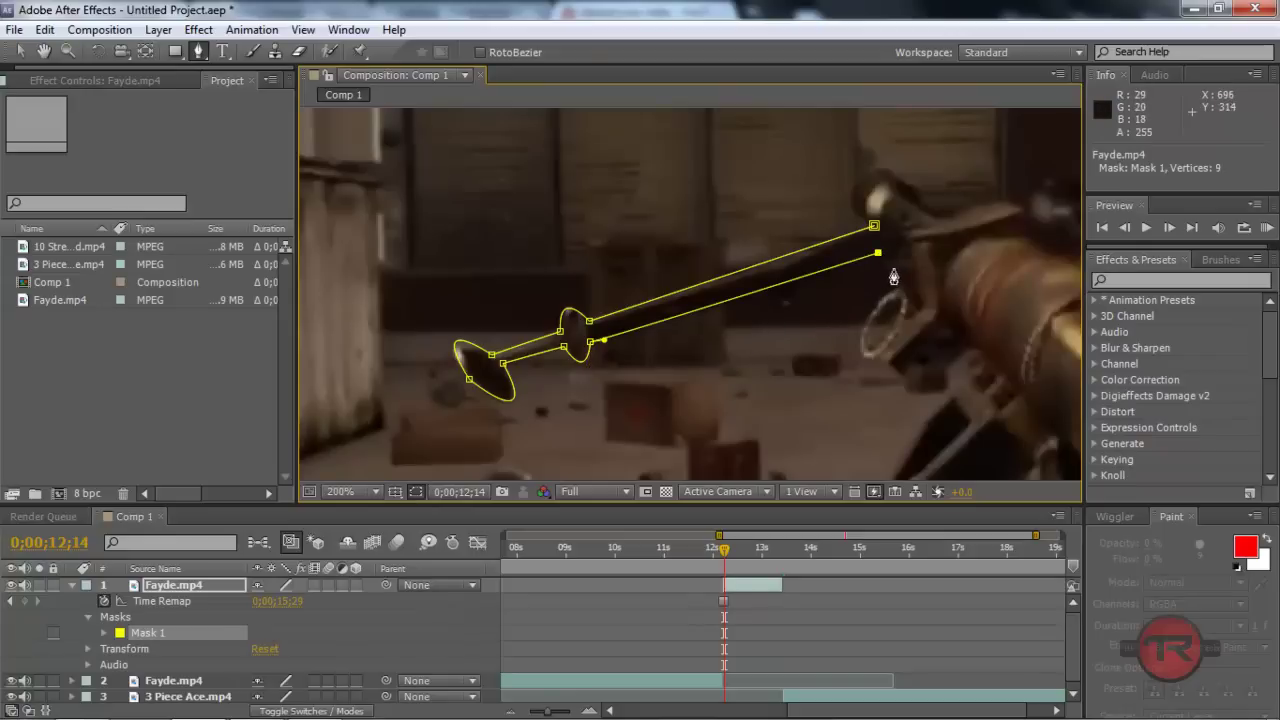
left_click(911, 268)
left_click_drag(865, 358, 887, 397)
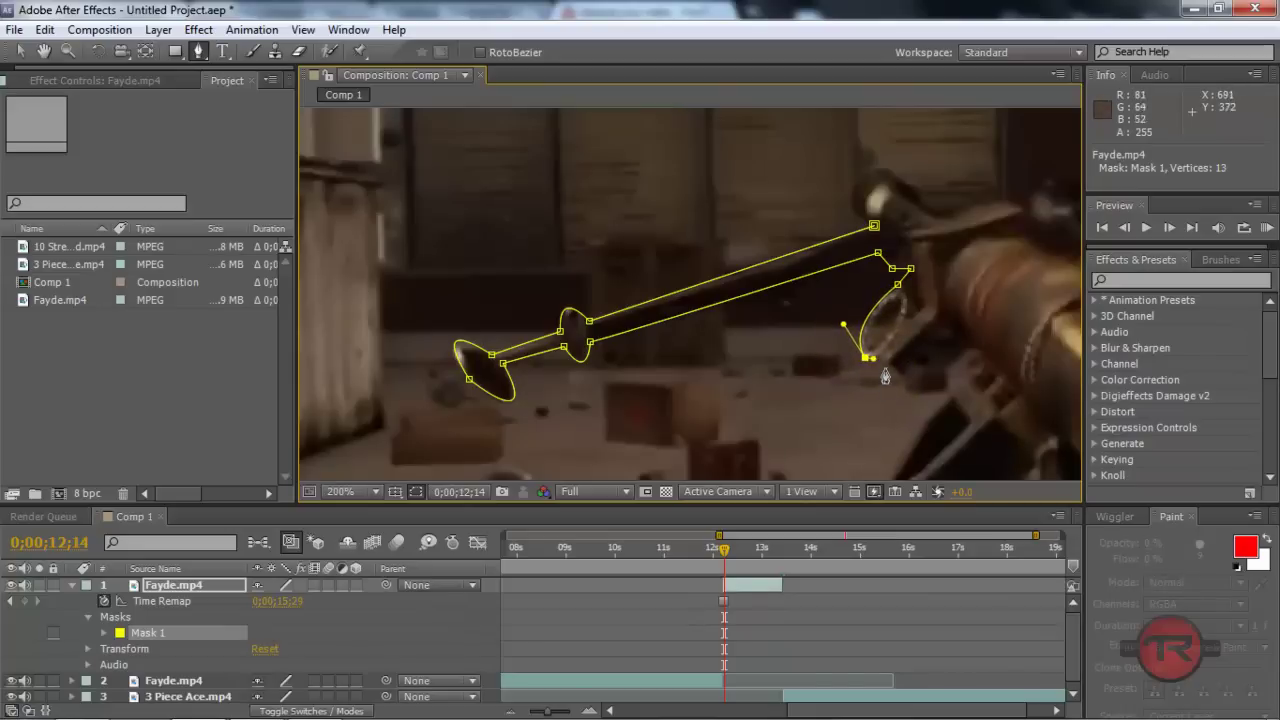
left_click(901, 376)
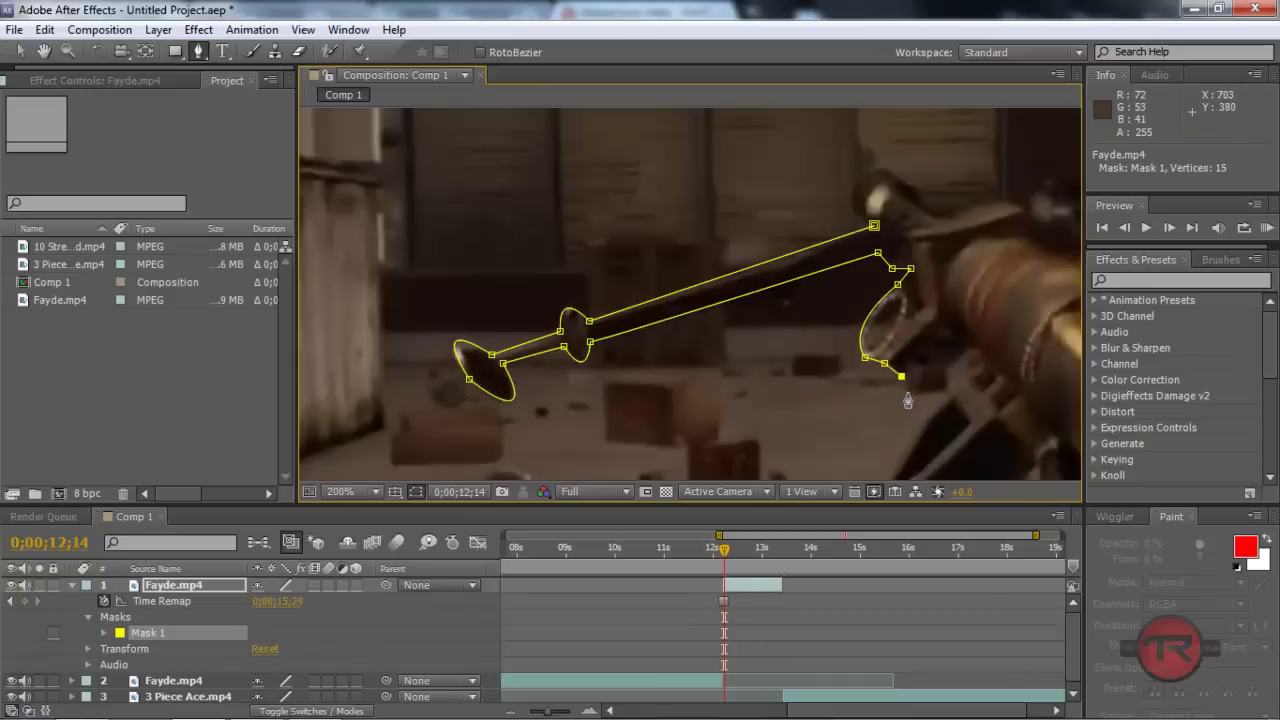
left_click(943, 391)
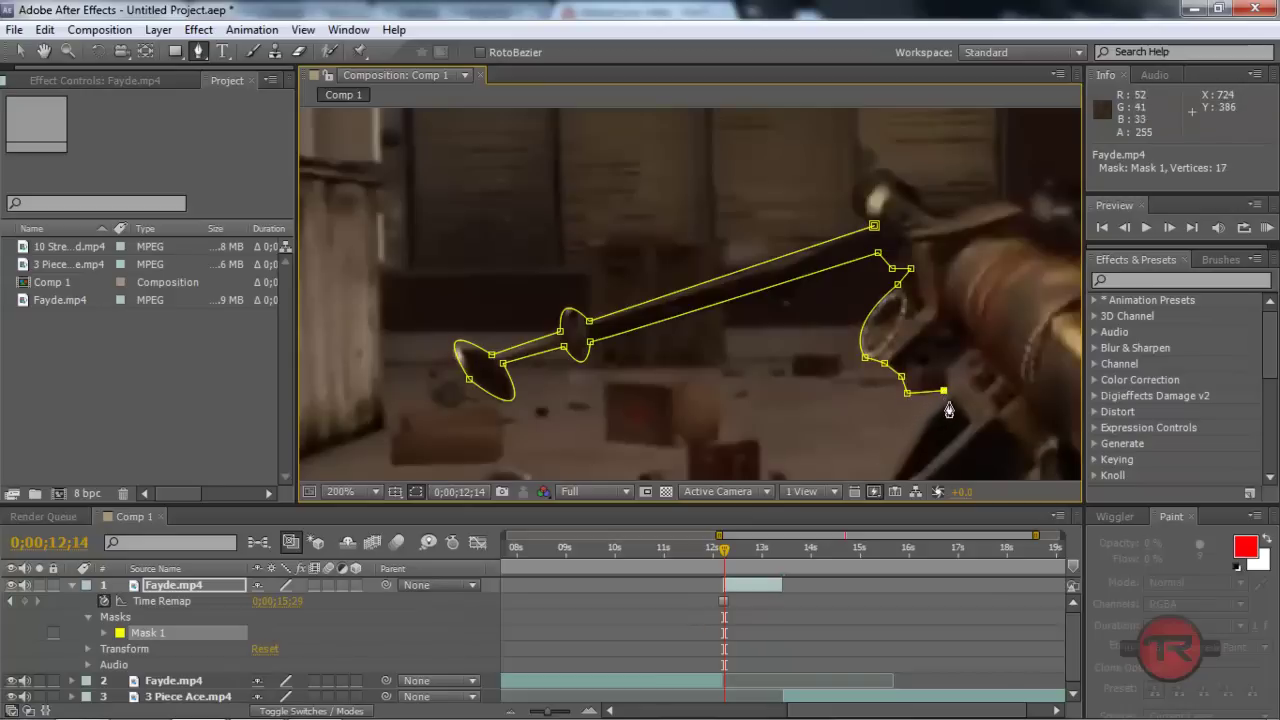
left_click(949, 400)
left_click_drag(942, 430, 838, 208)
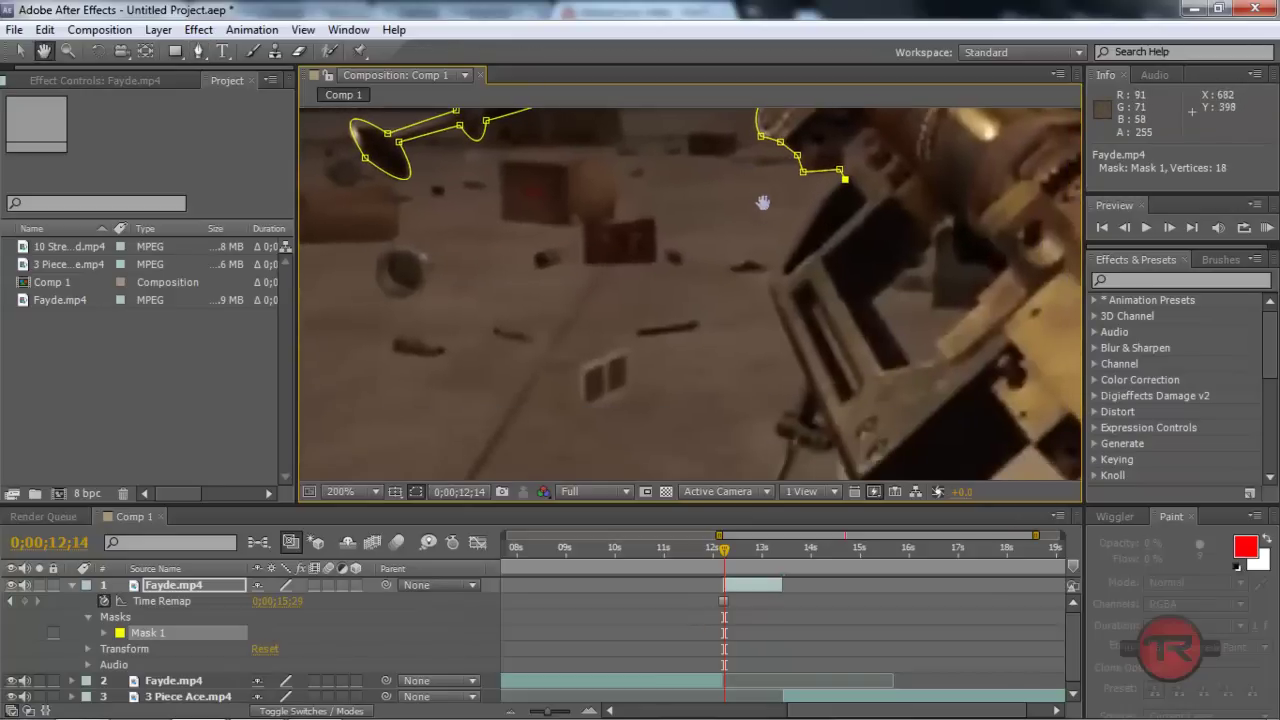
- Add mask points down the rifle's side, re-placing a misplaced one, and pan to the lower part
left_click(771, 278)
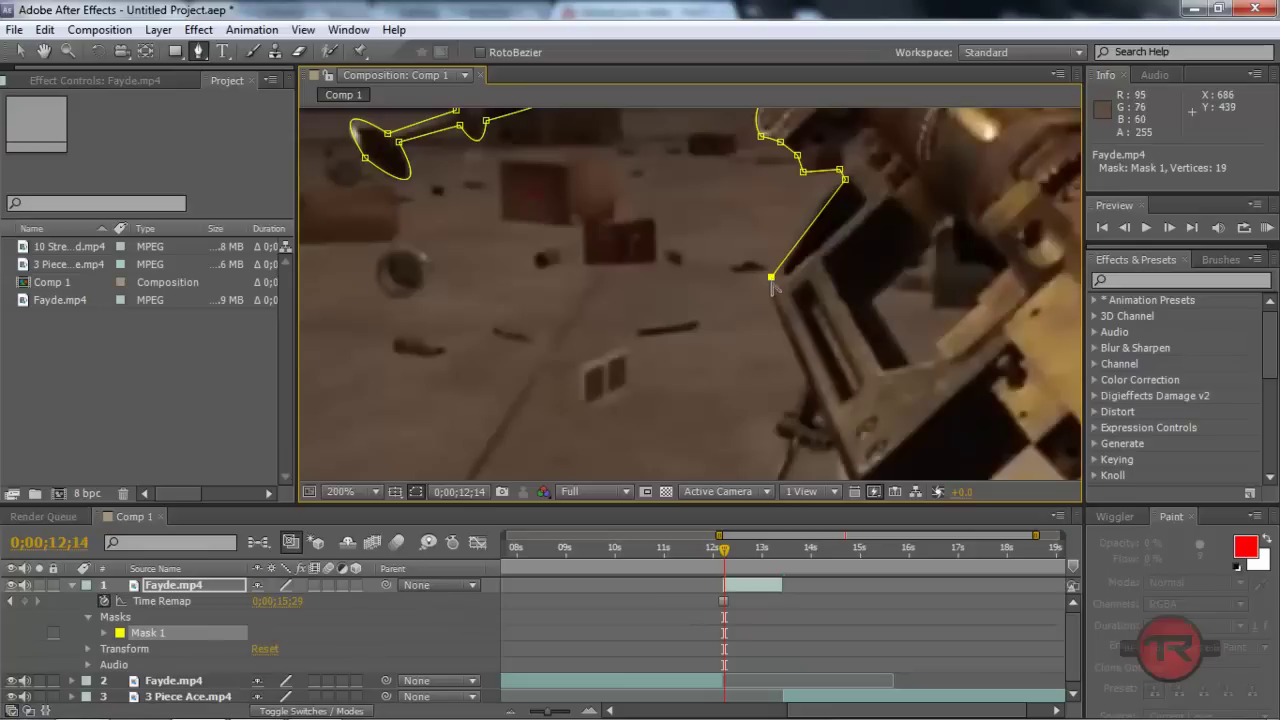
key("ctrl+z")
left_click(815, 198)
left_click(770, 267)
left_click(770, 280)
left_click(807, 380)
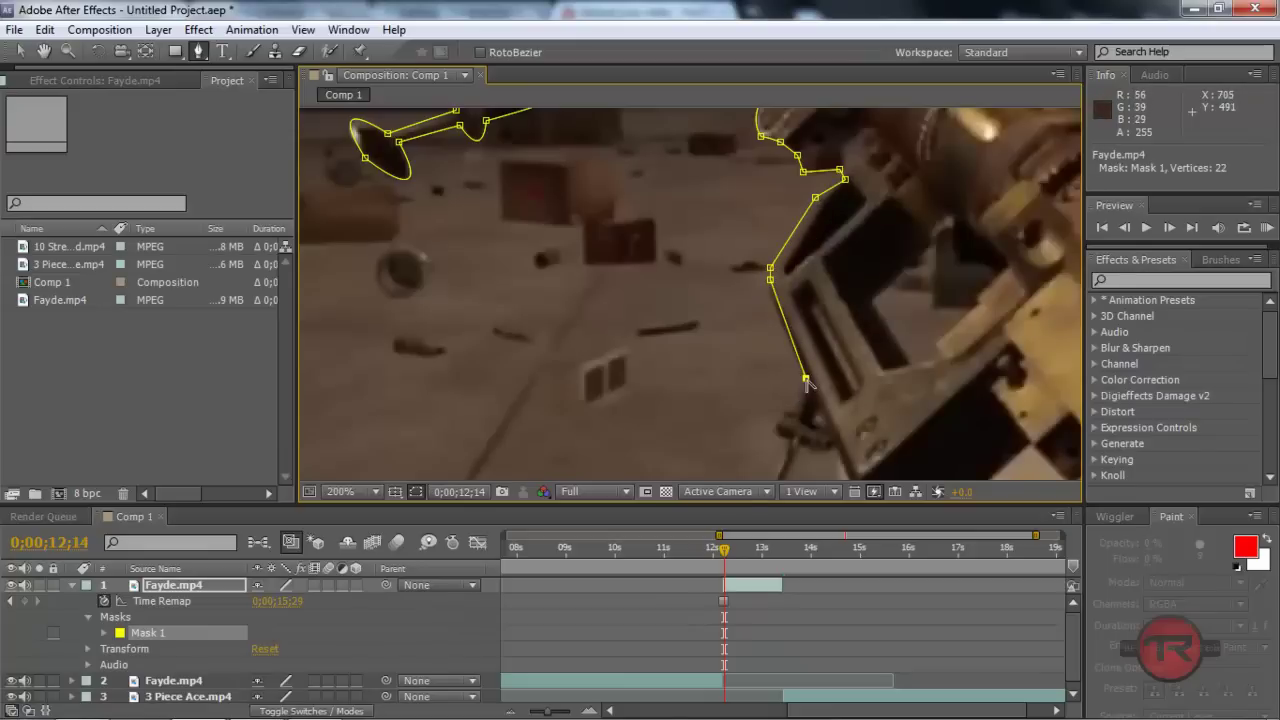
key("space")
left_click_drag(730, 388, 707, 245)
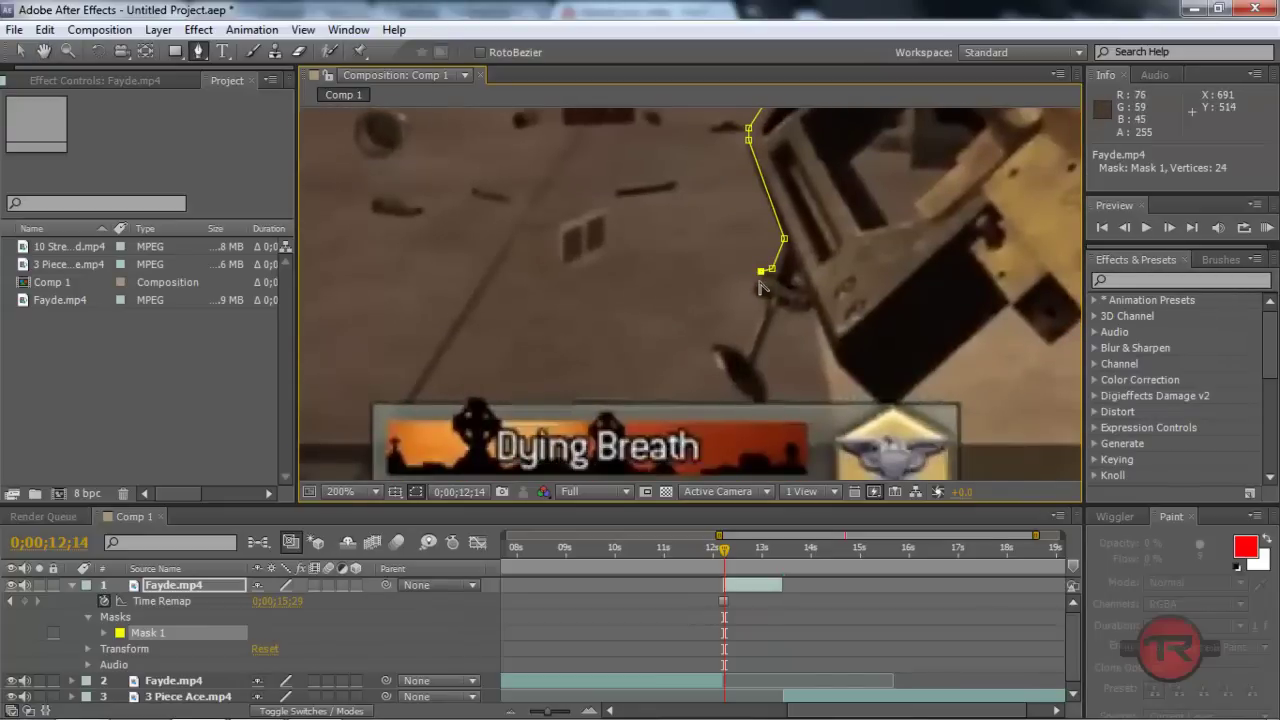
- Continue the mask along the rifle's lower edge with a curved point near the banner
key("ctrl+z")
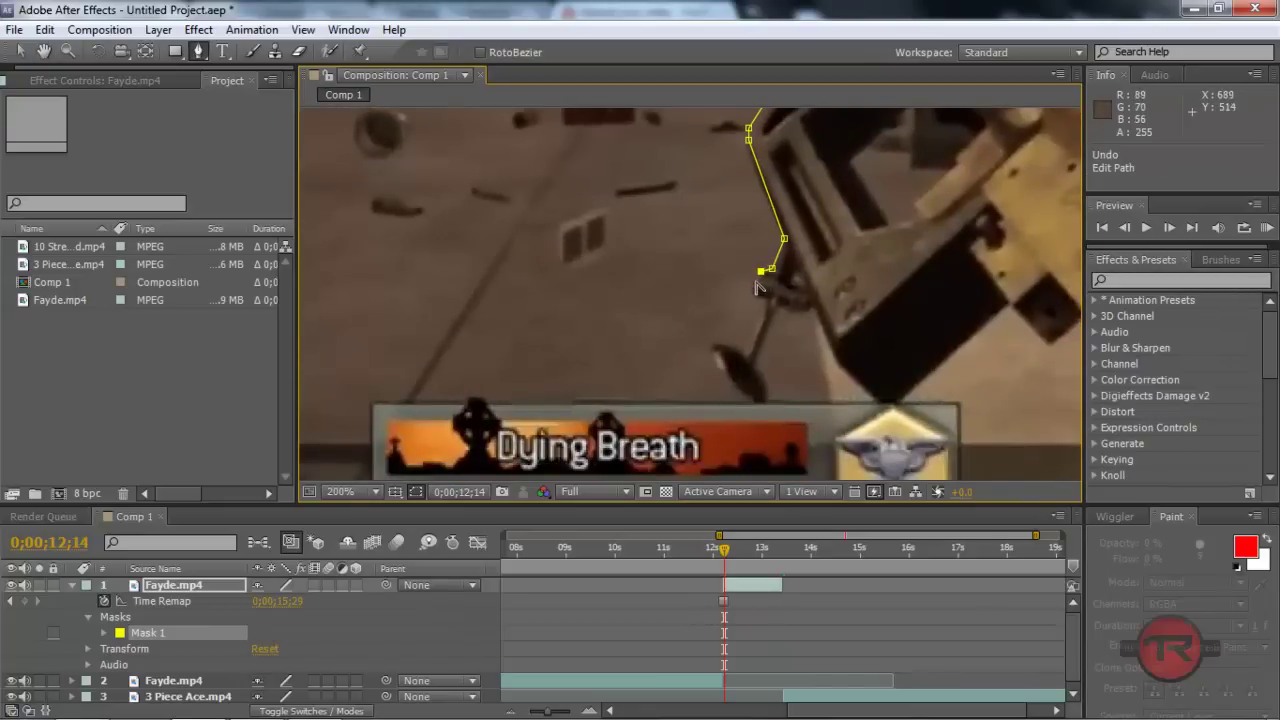
left_click(753, 284)
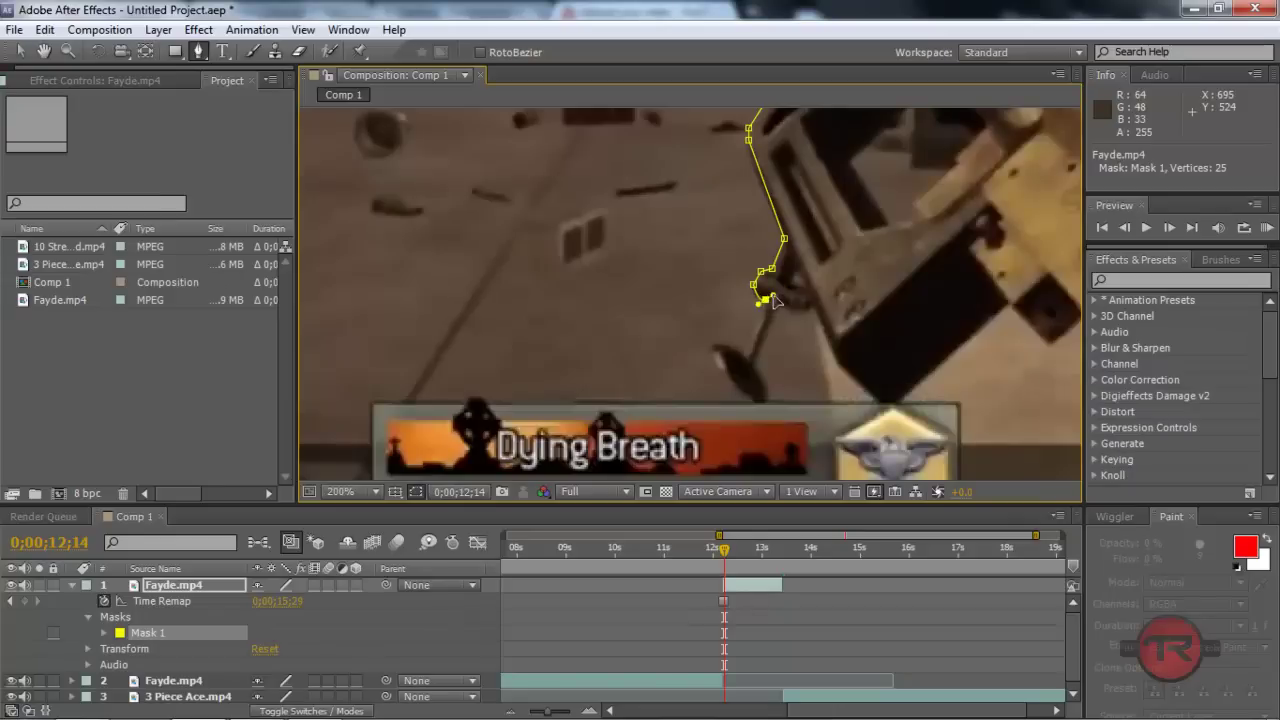
left_click_drag(781, 299, 772, 301)
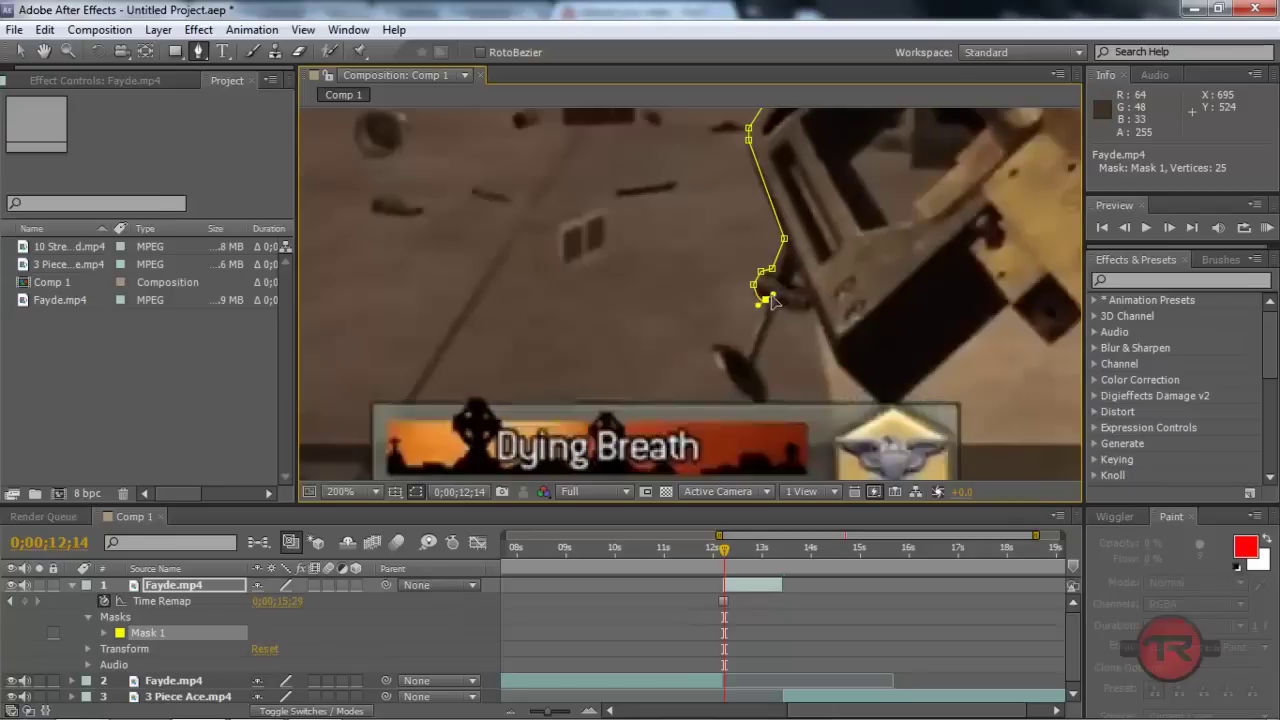
left_click(742, 352)
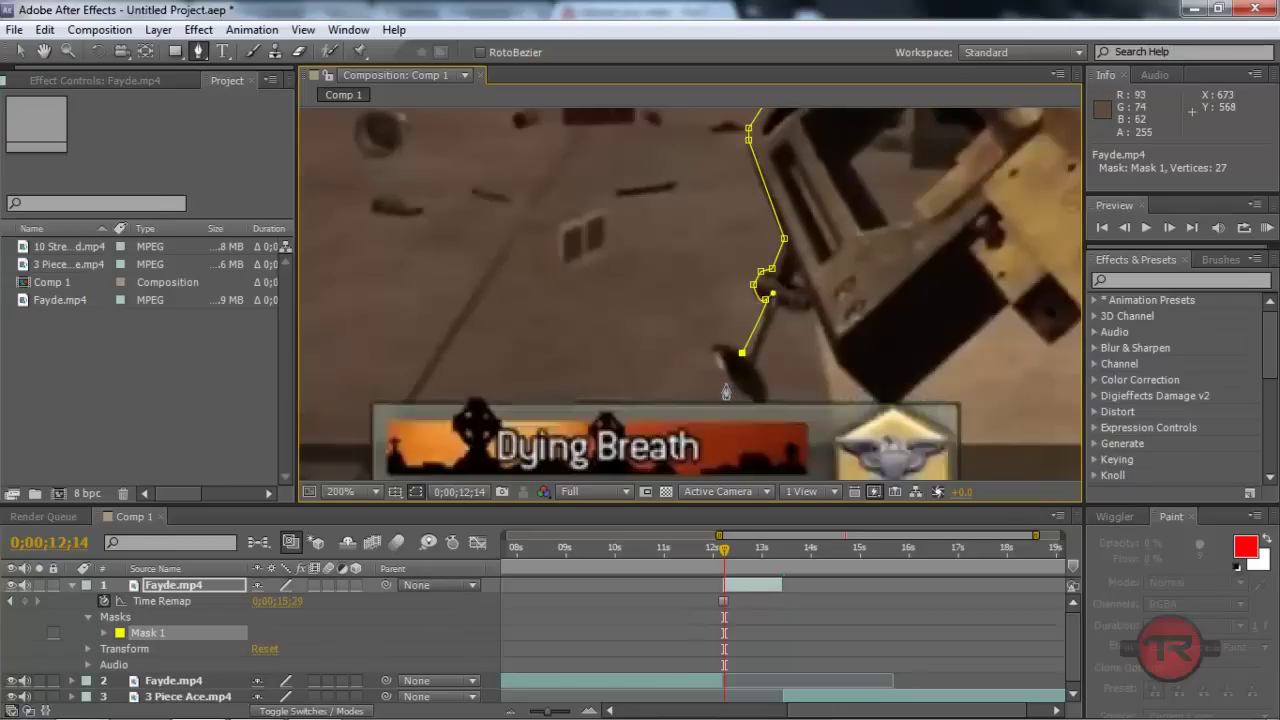
left_click_drag(733, 384, 787, 452)
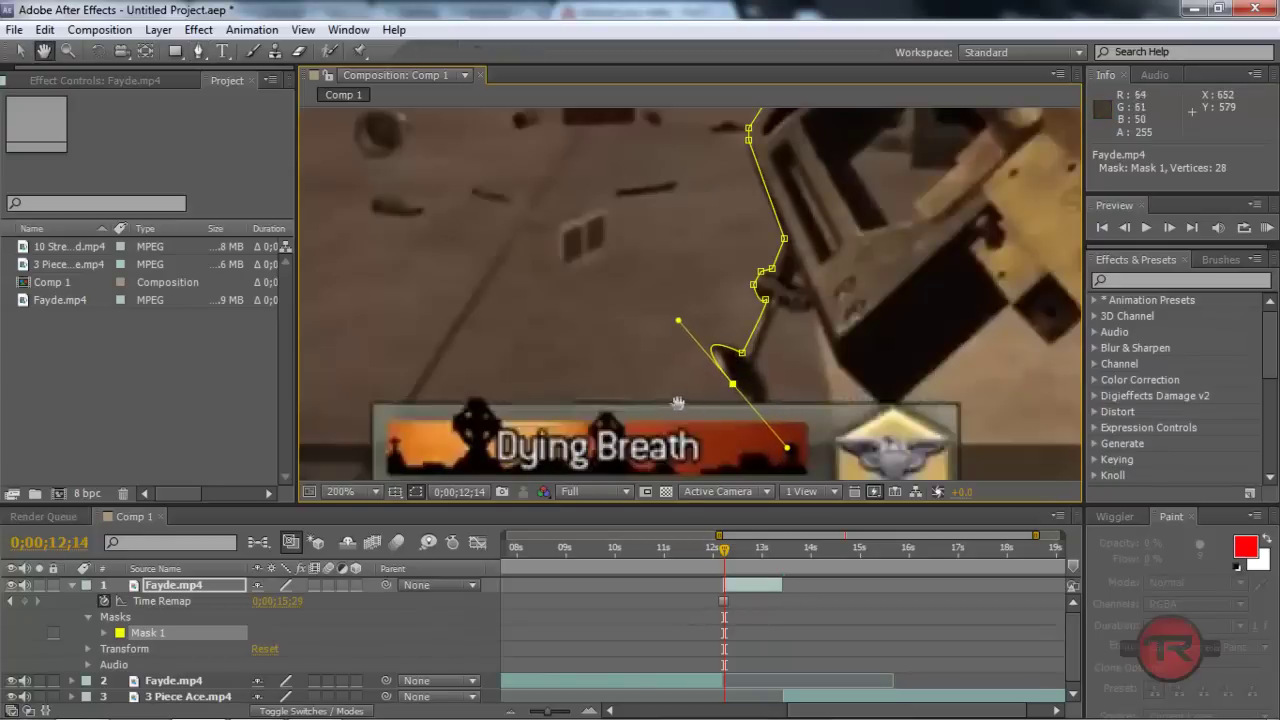
left_click_drag(749, 397, 619, 225)
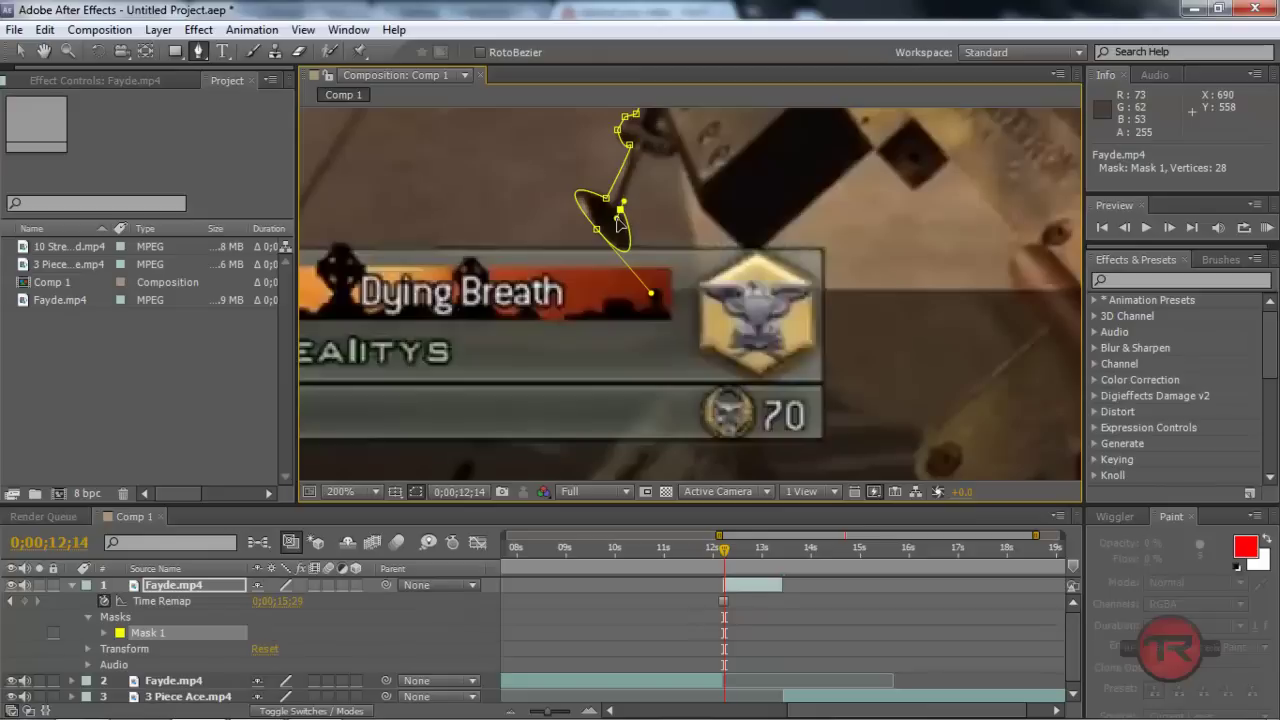
- Add more edge points toward the banner corner, bringing Mask 1 to 33 vertices
left_click(639, 148)
key("ctrl+z")
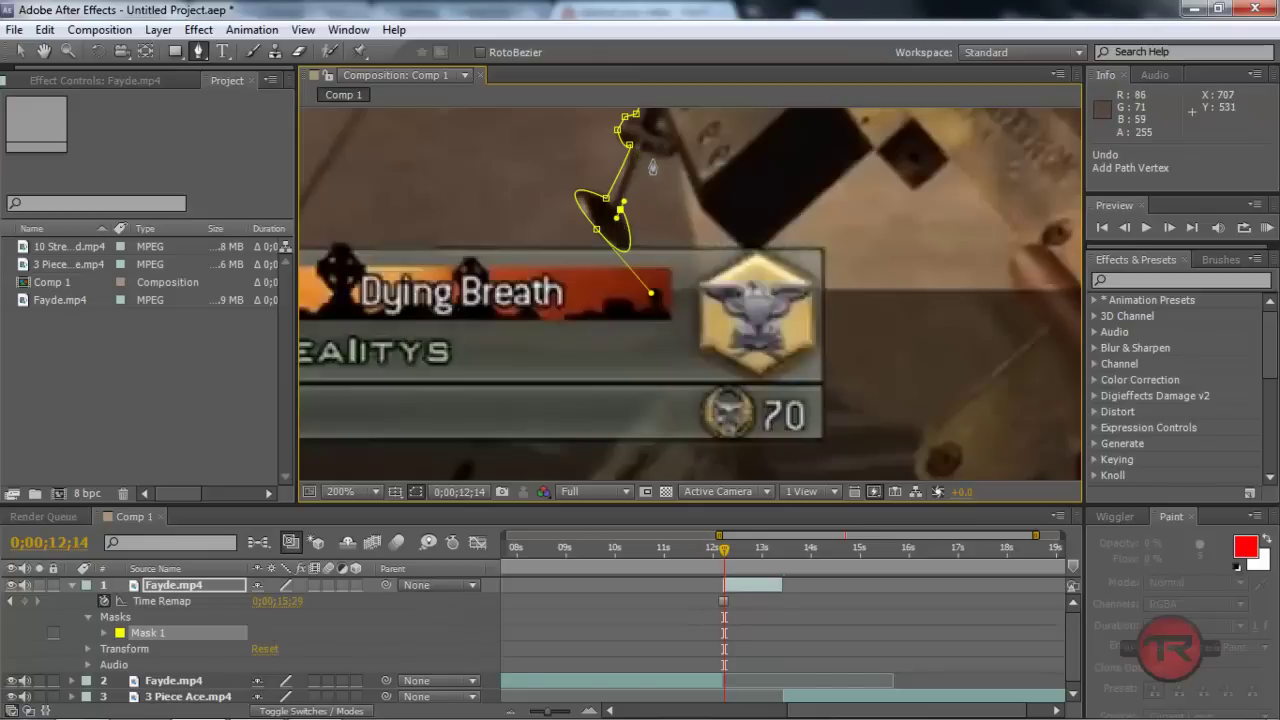
left_click(640, 155)
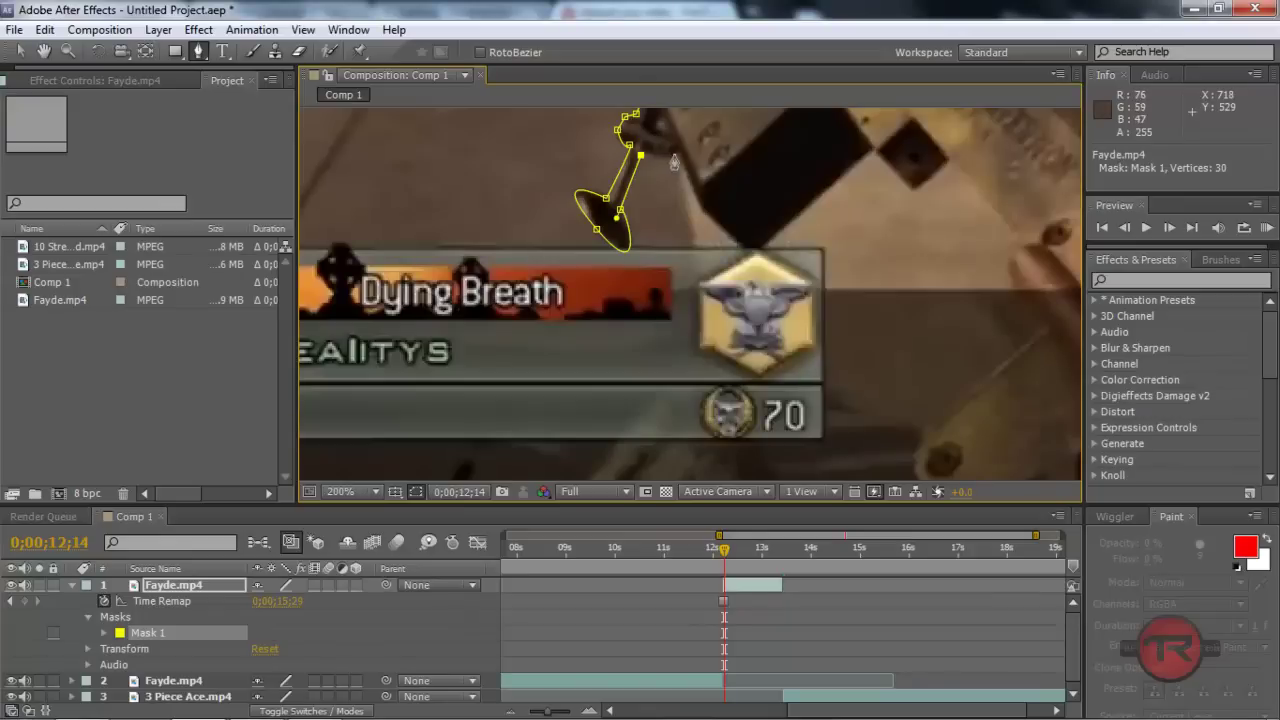
left_click(674, 153)
left_click(696, 198)
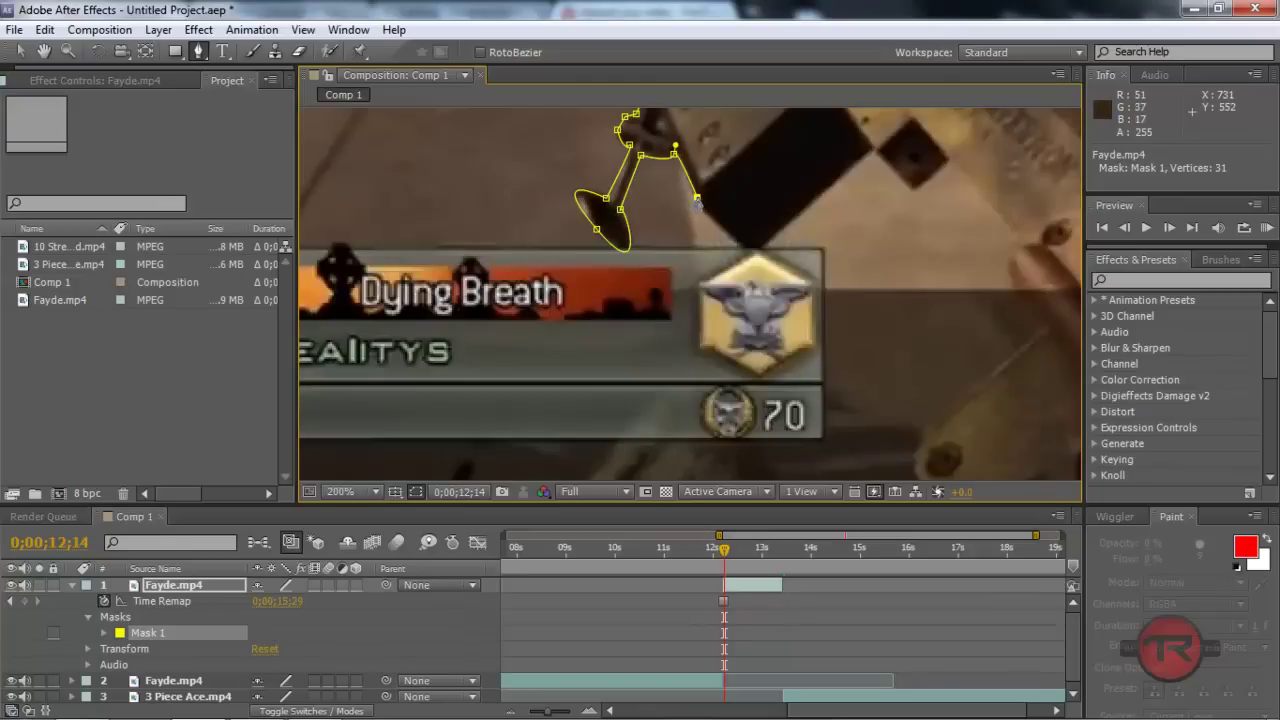
left_click(742, 251)
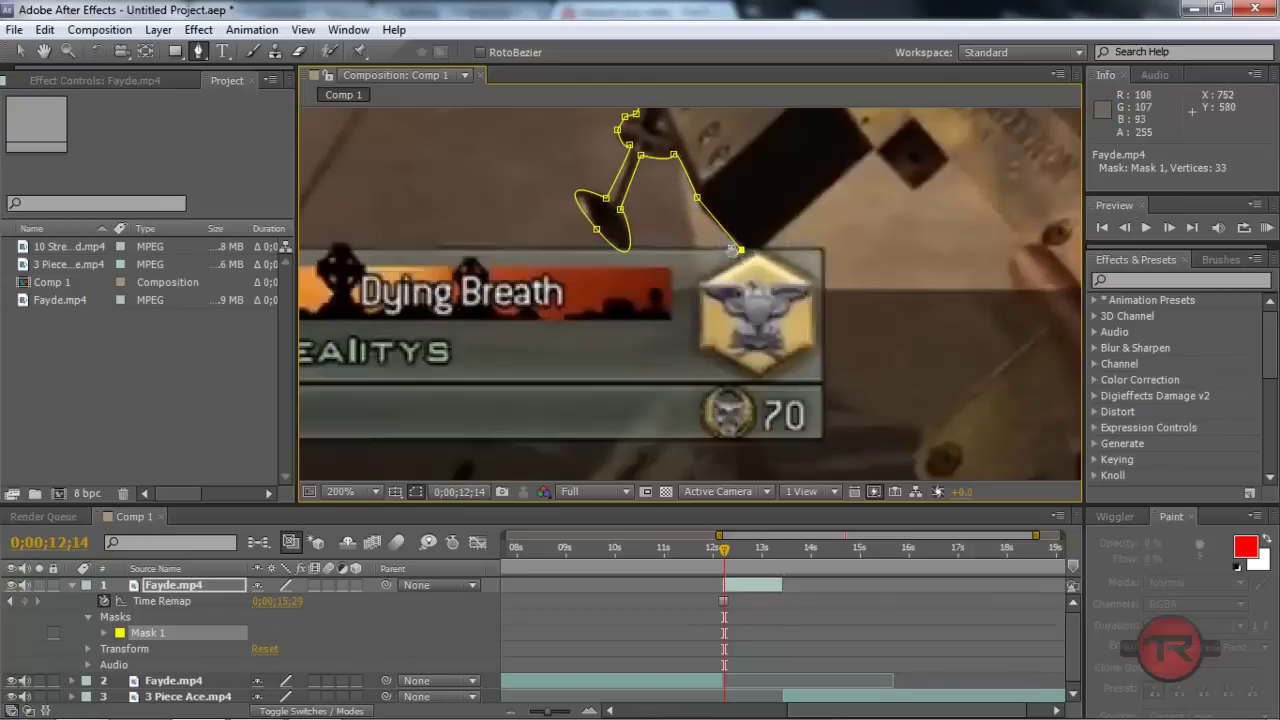
- Add Mask 1 points along the rifle's underside, panning the view to follow the outline
key("space")
left_click_drag(624, 238, 530, 295)
left_click_drag(632, 272, 539, 335)
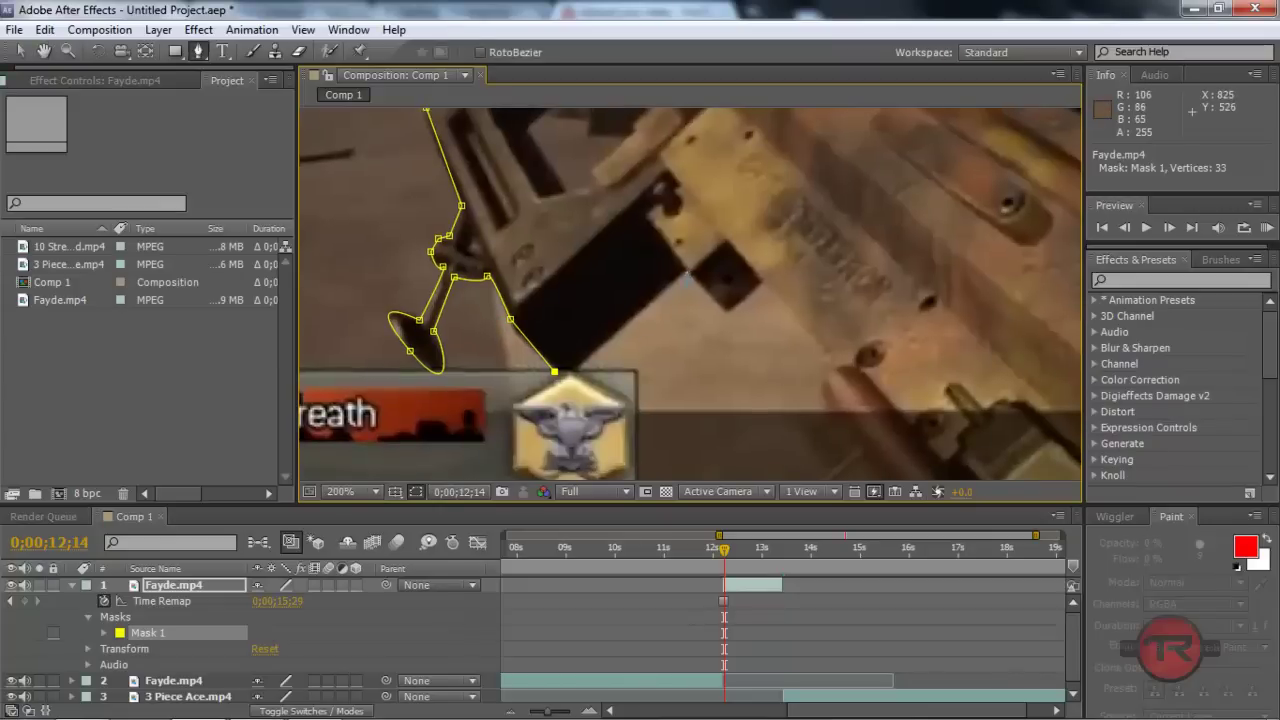
left_click(686, 273)
left_click(726, 311)
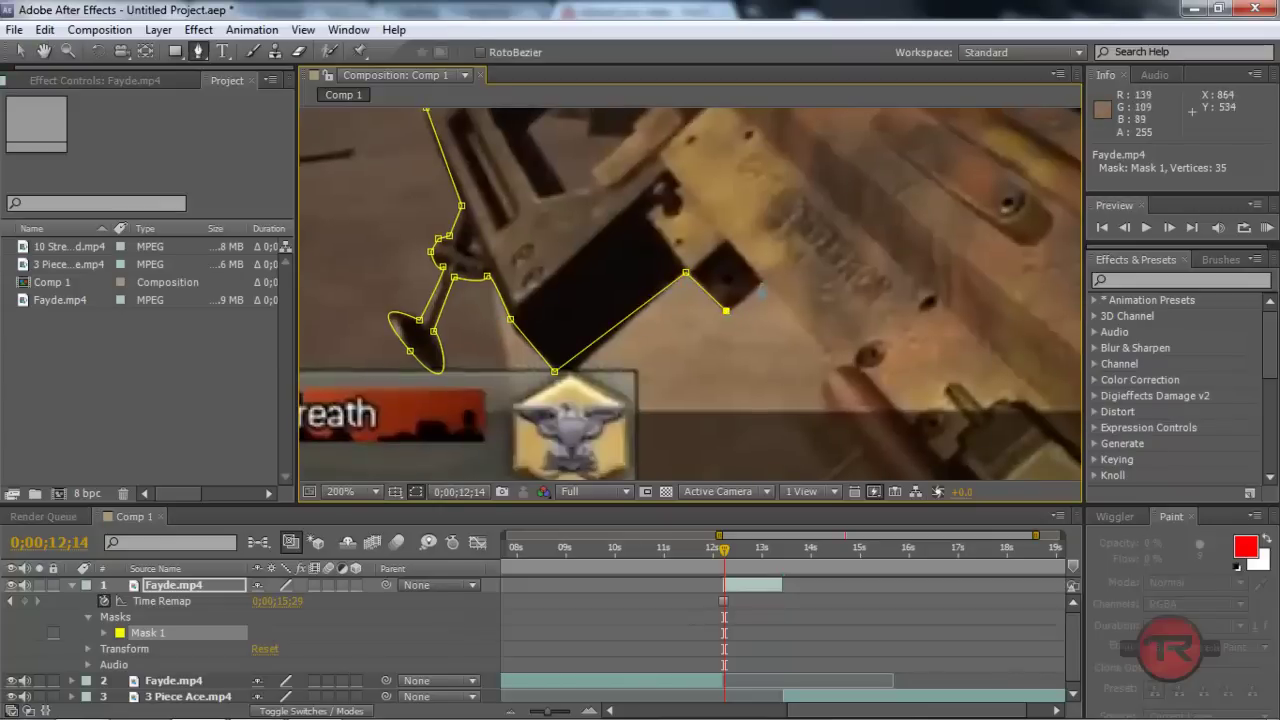
left_click(761, 283)
left_click(837, 366)
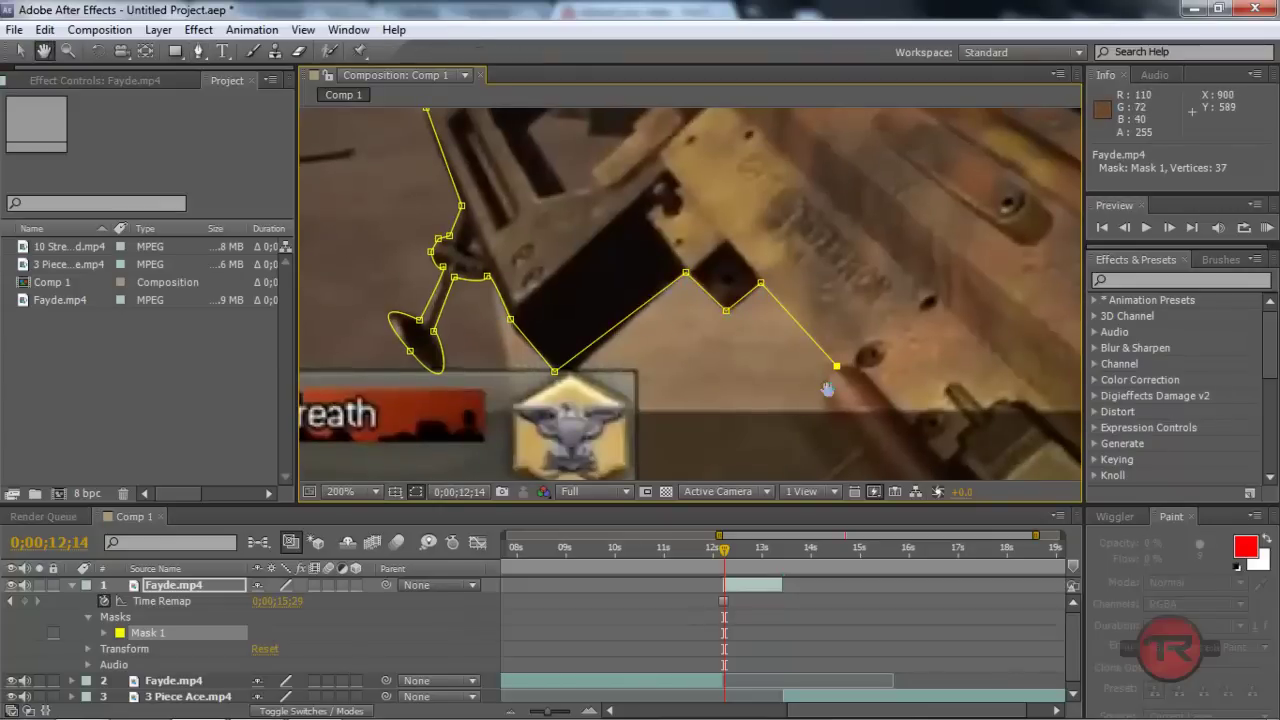
- Continue Mask 1 down the rifle's lower edge and past the footage's right side
left_click_drag(822, 411, 701, 287)
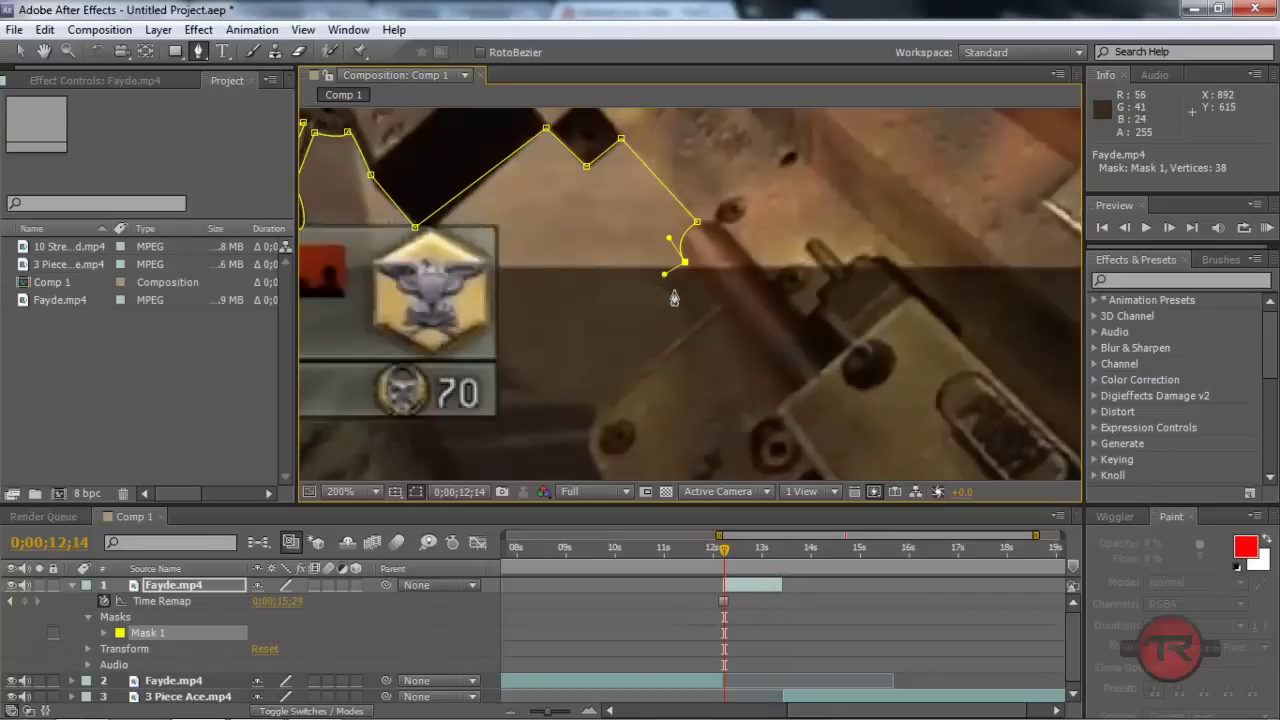
left_click(712, 305)
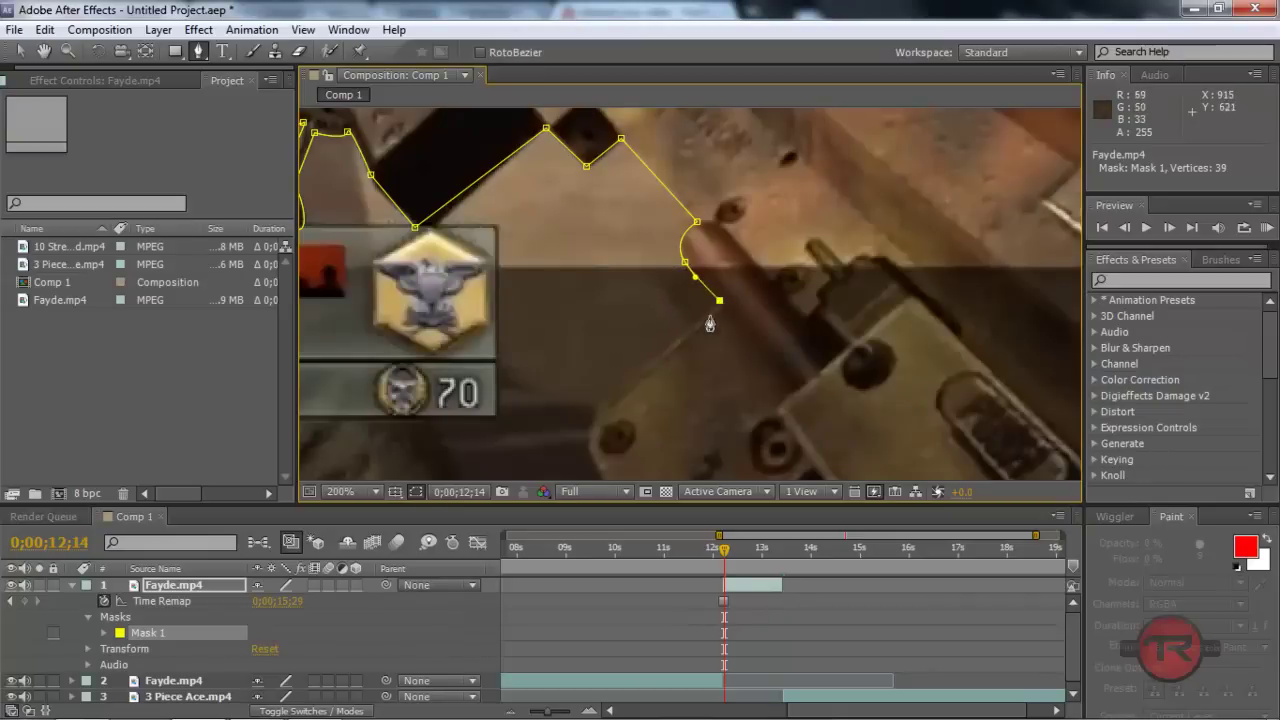
left_click_drag(599, 414, 644, 304)
left_click(639, 290)
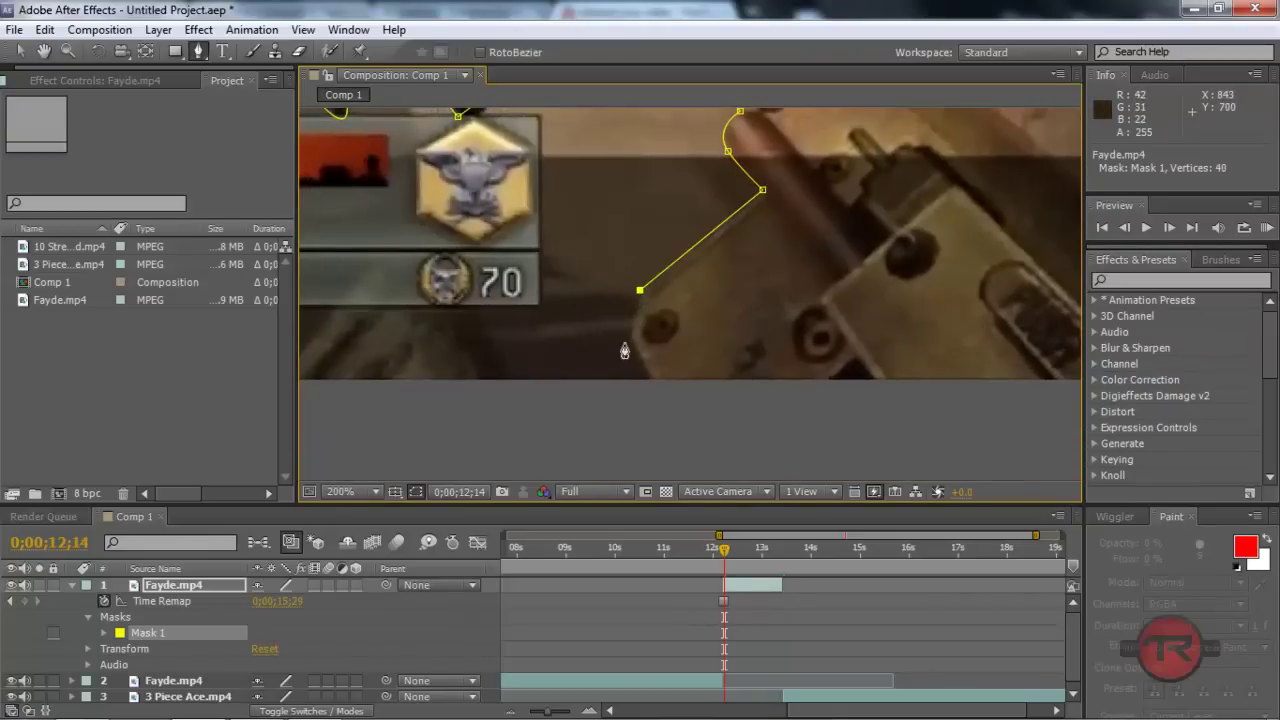
left_click(631, 333)
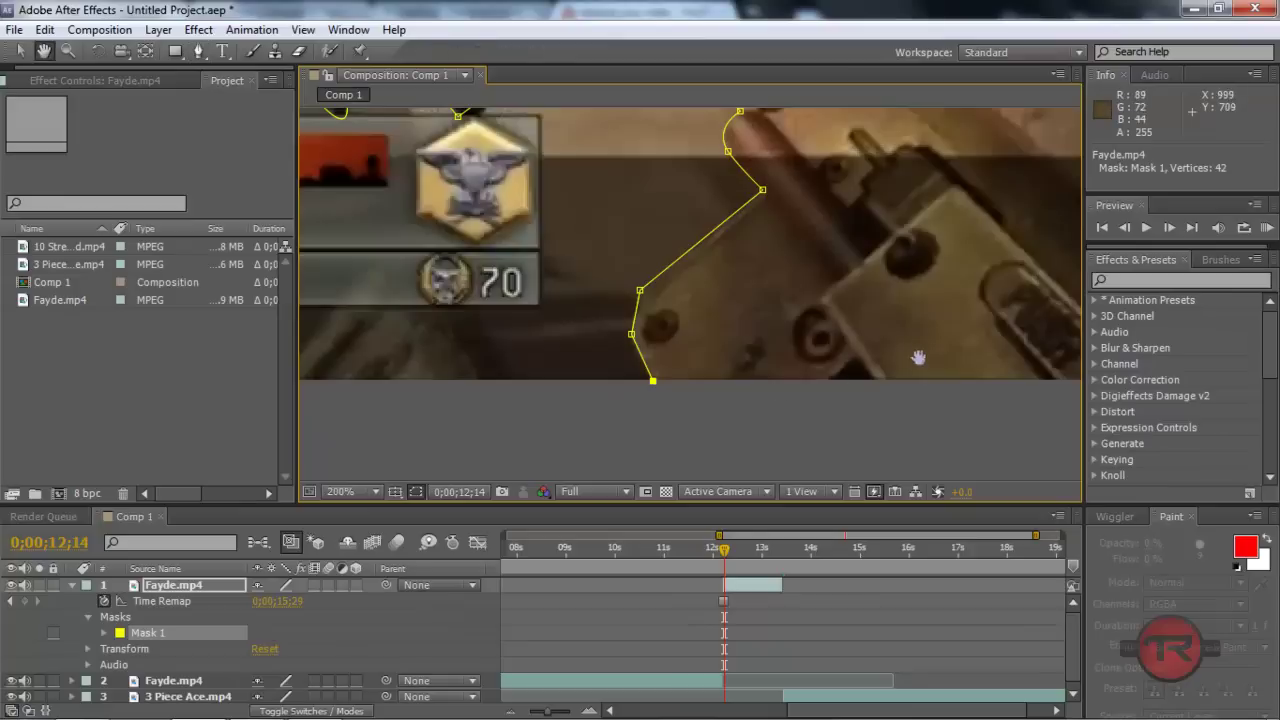
left_click_drag(918, 358, 414, 351)
left_click(1000, 392)
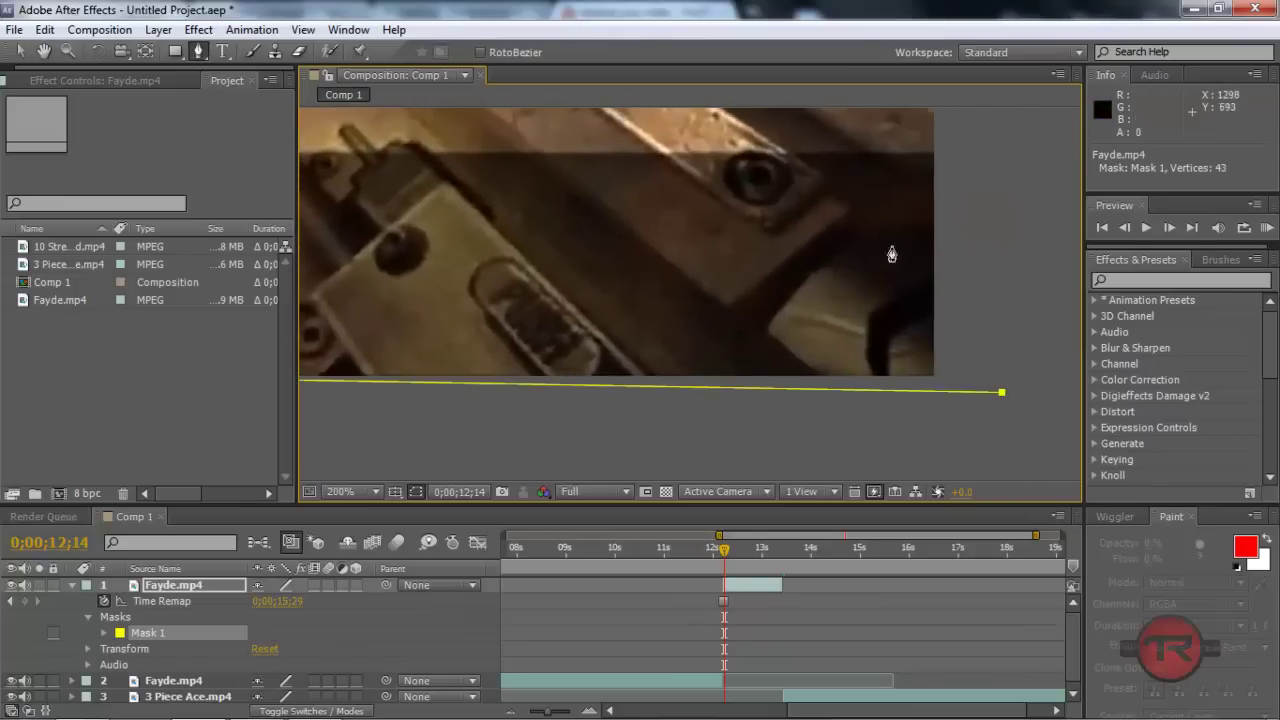
left_click_drag(891, 251, 763, 306)
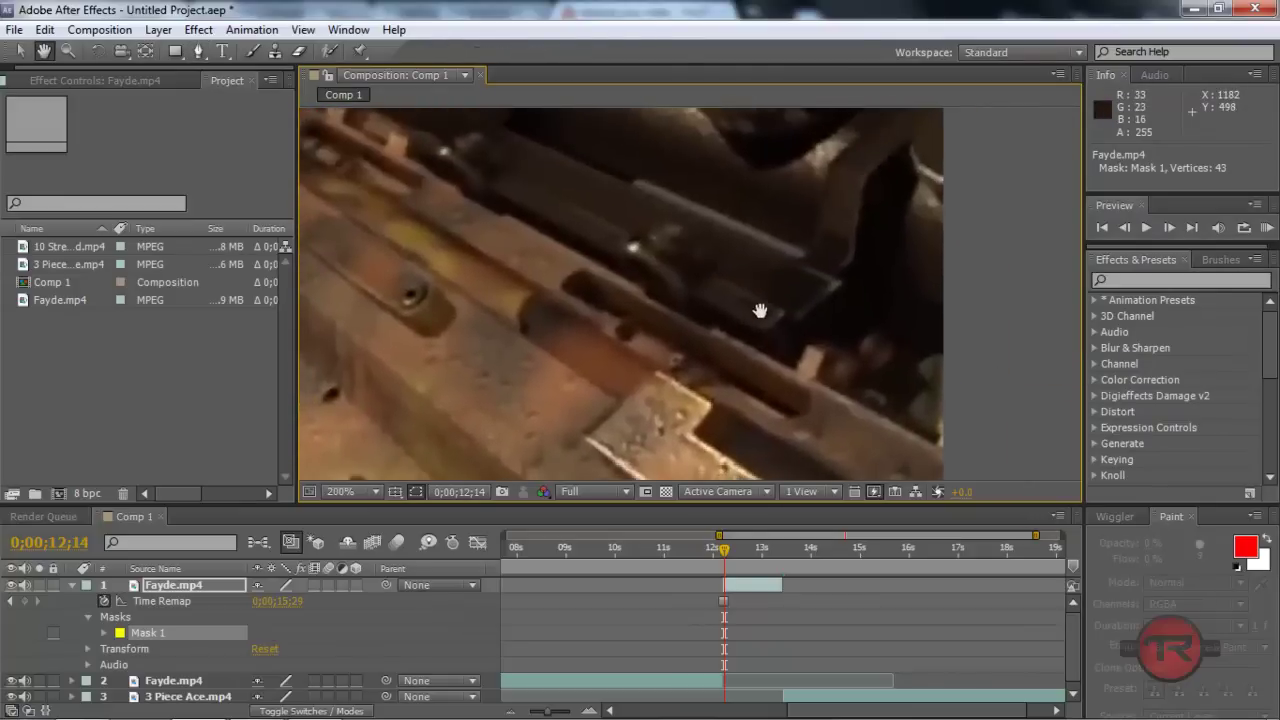
- Add Mask 1 points up the rifle's lower right side, undoing one misplaced curved point
left_click(957, 438)
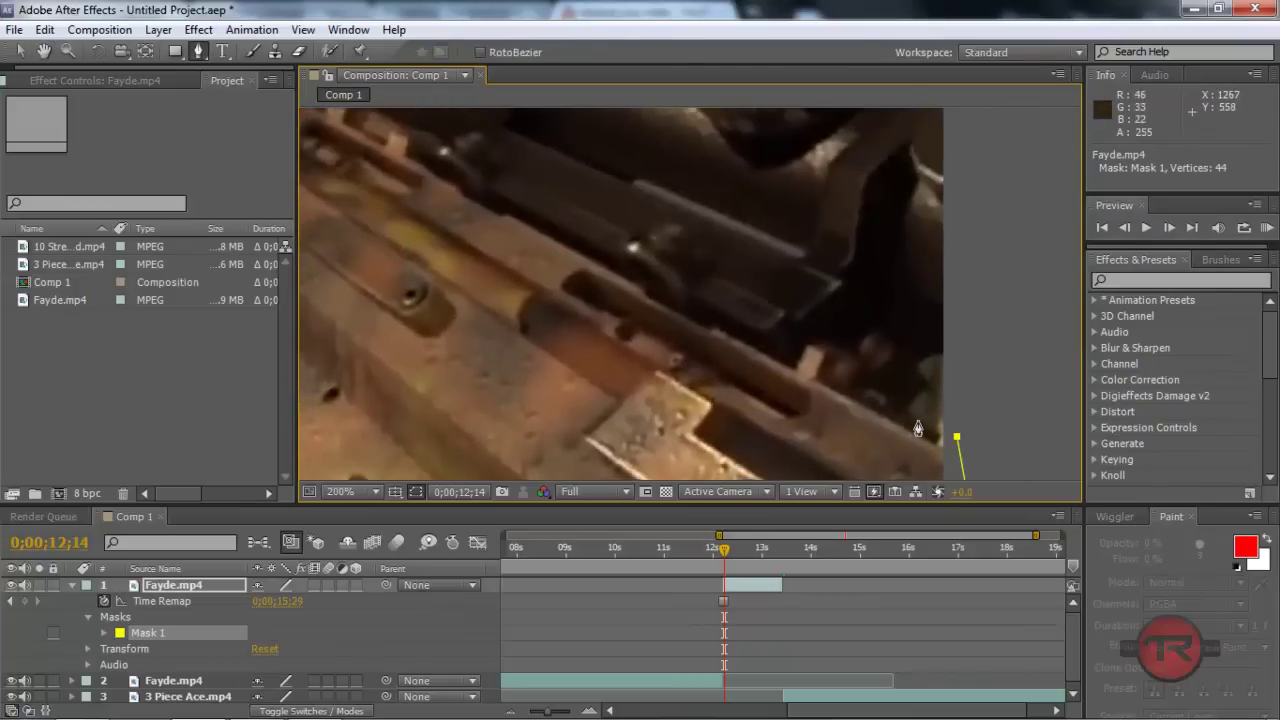
left_click_drag(908, 408, 905, 389)
key("ctrl+z")
left_click(930, 388)
left_click(918, 368)
left_click_drag(946, 366, 955, 371)
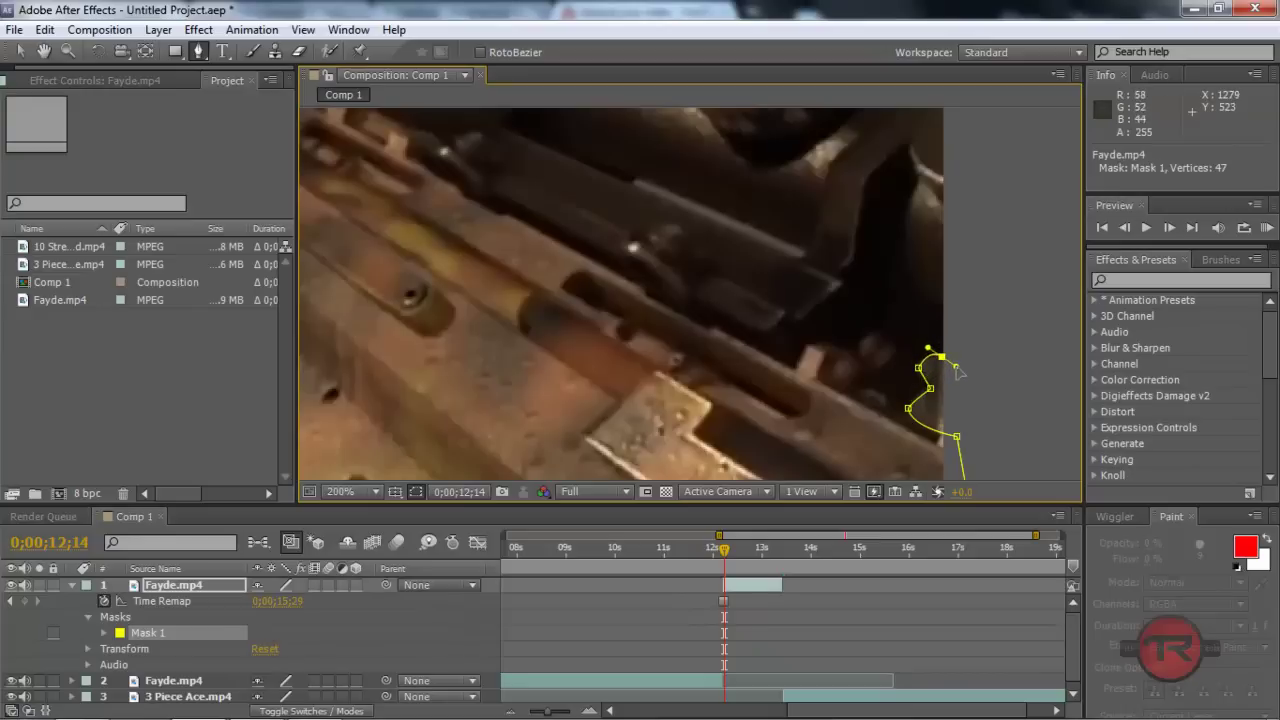
left_click(998, 270)
- Curve Mask 1 around the rifle scope's edge and along its top
key("space")
left_click_drag(962, 73, 980, 285)
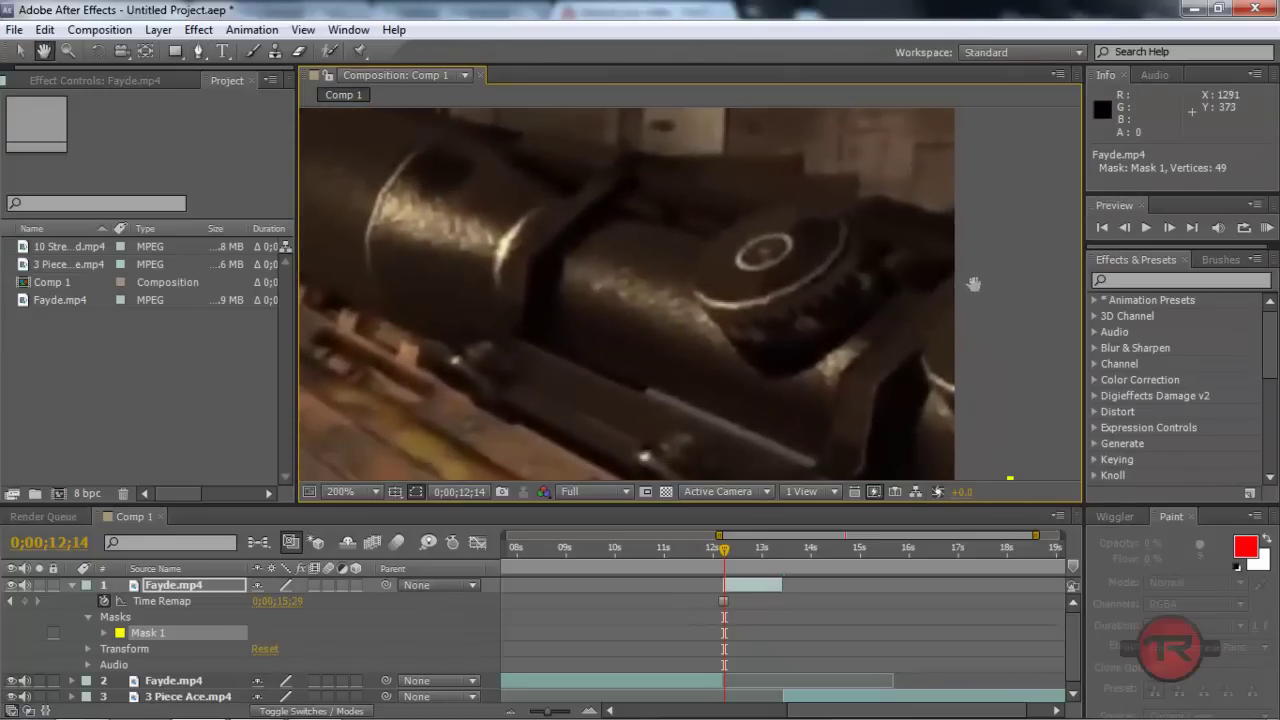
left_click(955, 385)
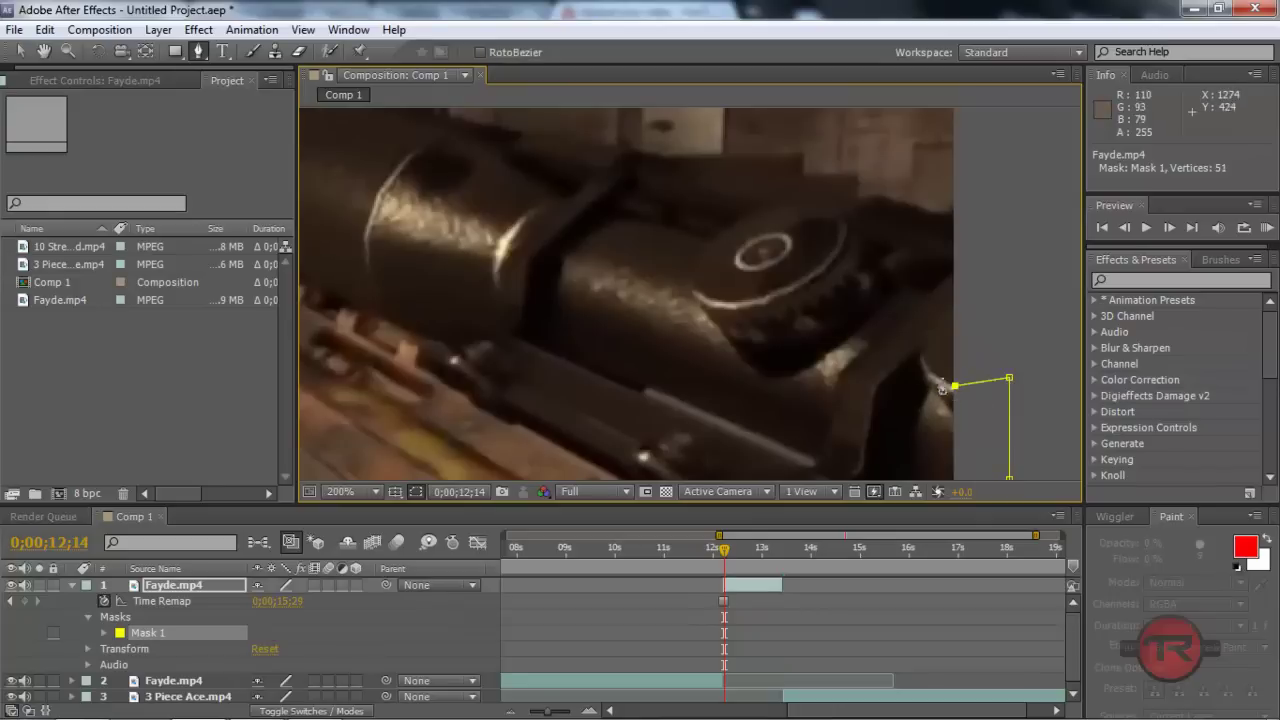
left_click_drag(925, 347, 926, 318)
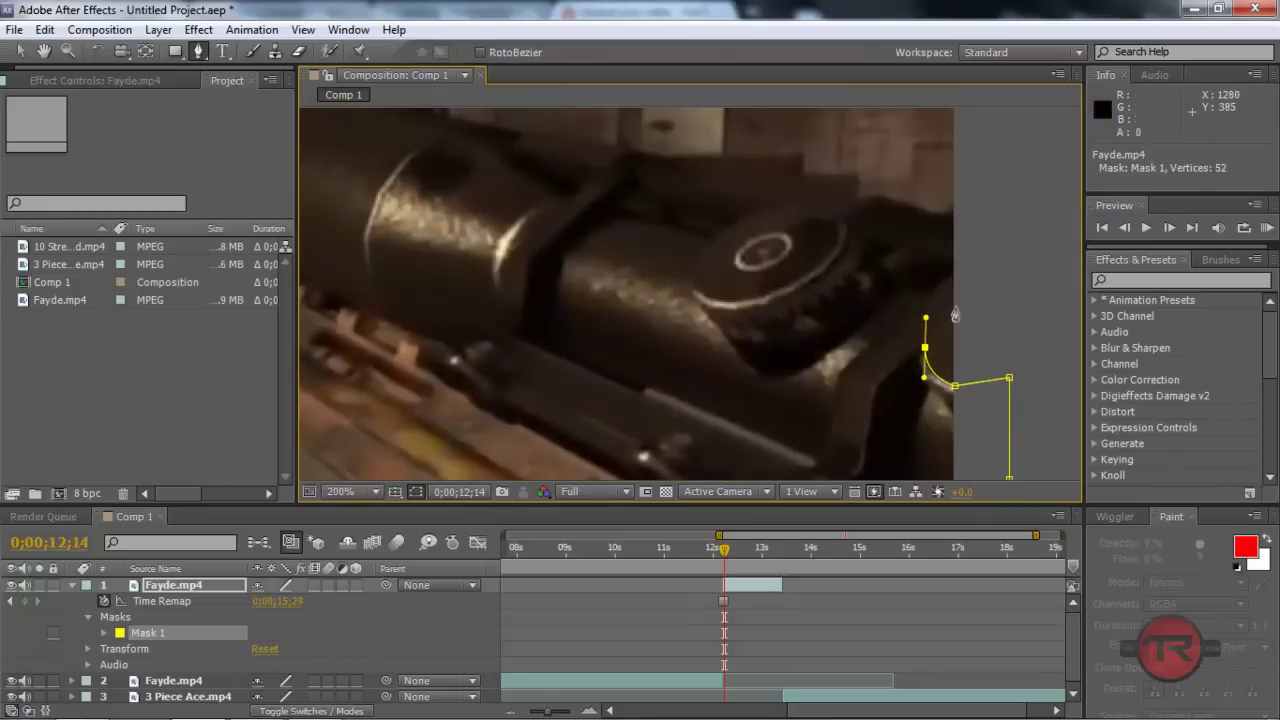
left_click_drag(977, 281, 1007, 285)
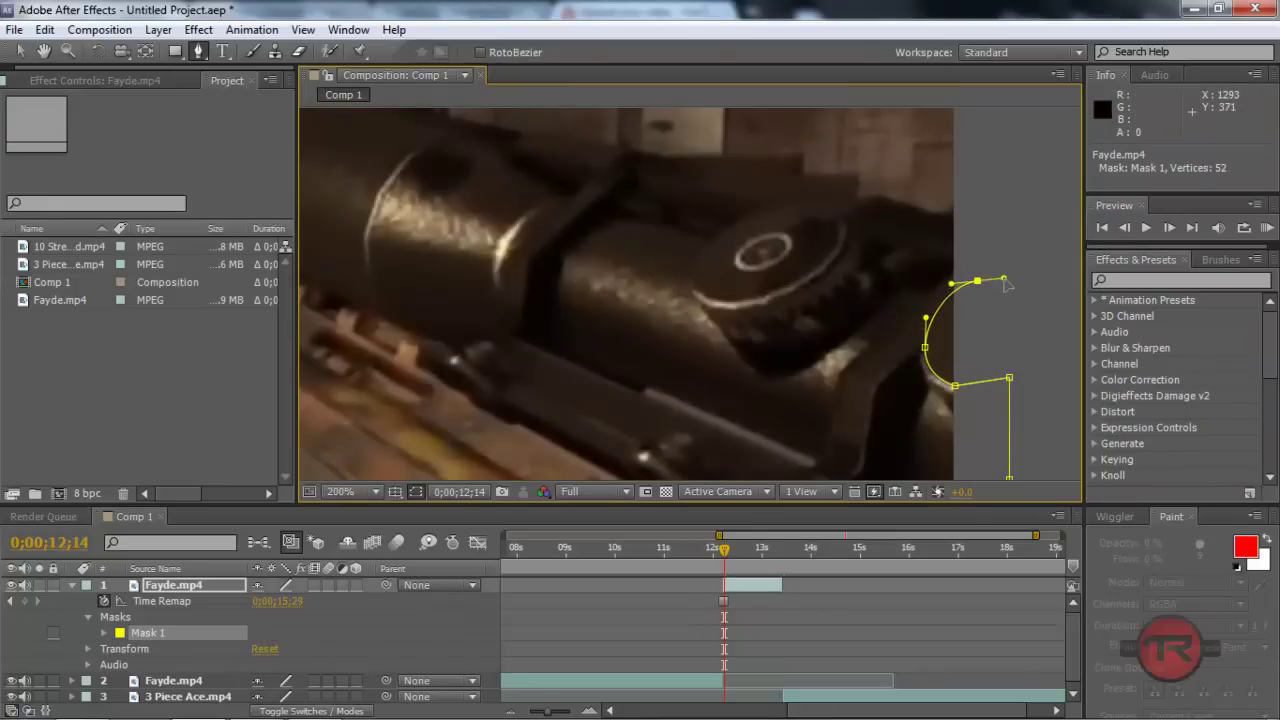
left_click_drag(1014, 215, 1031, 343)
left_click(1031, 343)
left_click(978, 343)
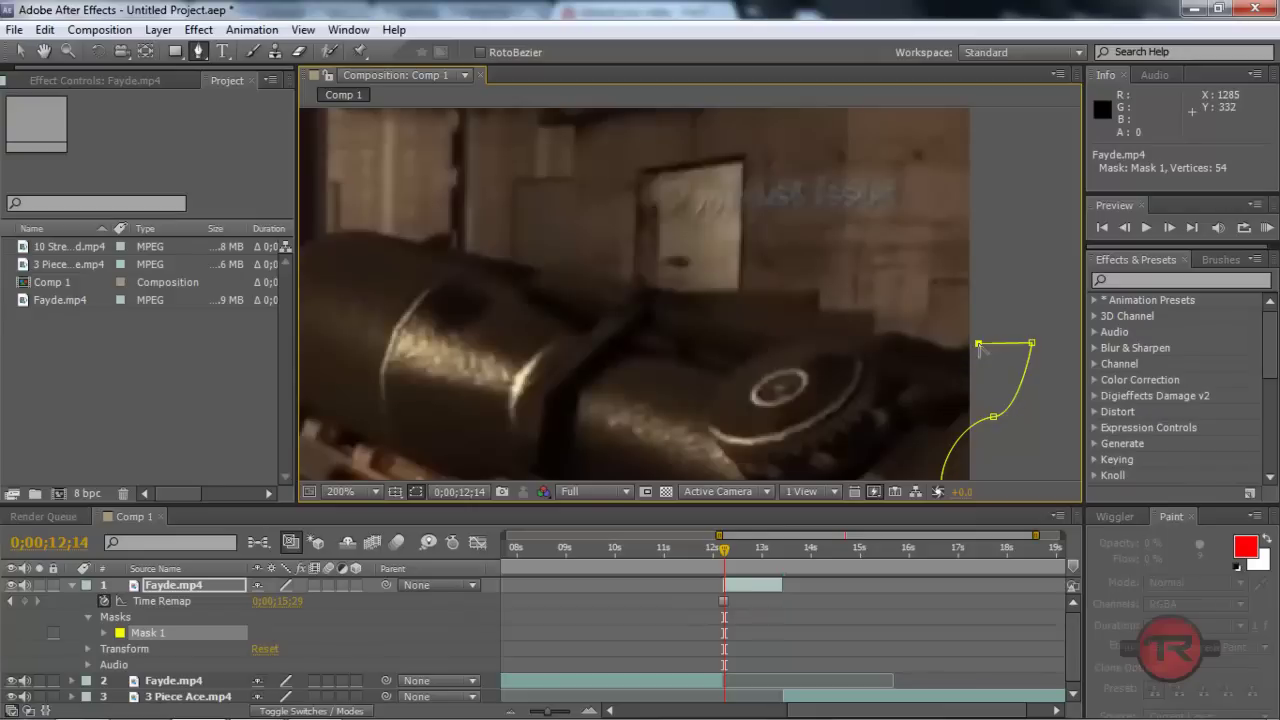
- Trace Mask 1 leftward along the rifle's top edge, re-placing one misplaced point
left_click(945, 347)
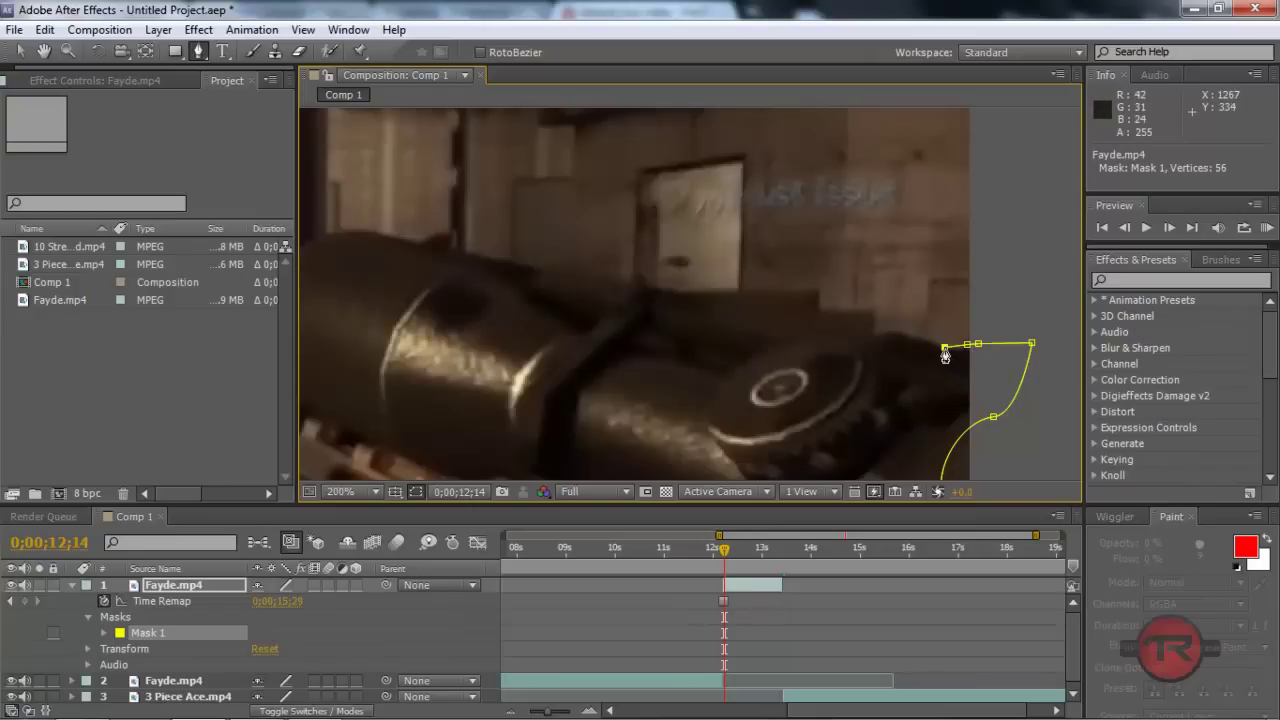
left_click(894, 330)
left_click(878, 335)
left_click_drag(819, 338, 801, 348)
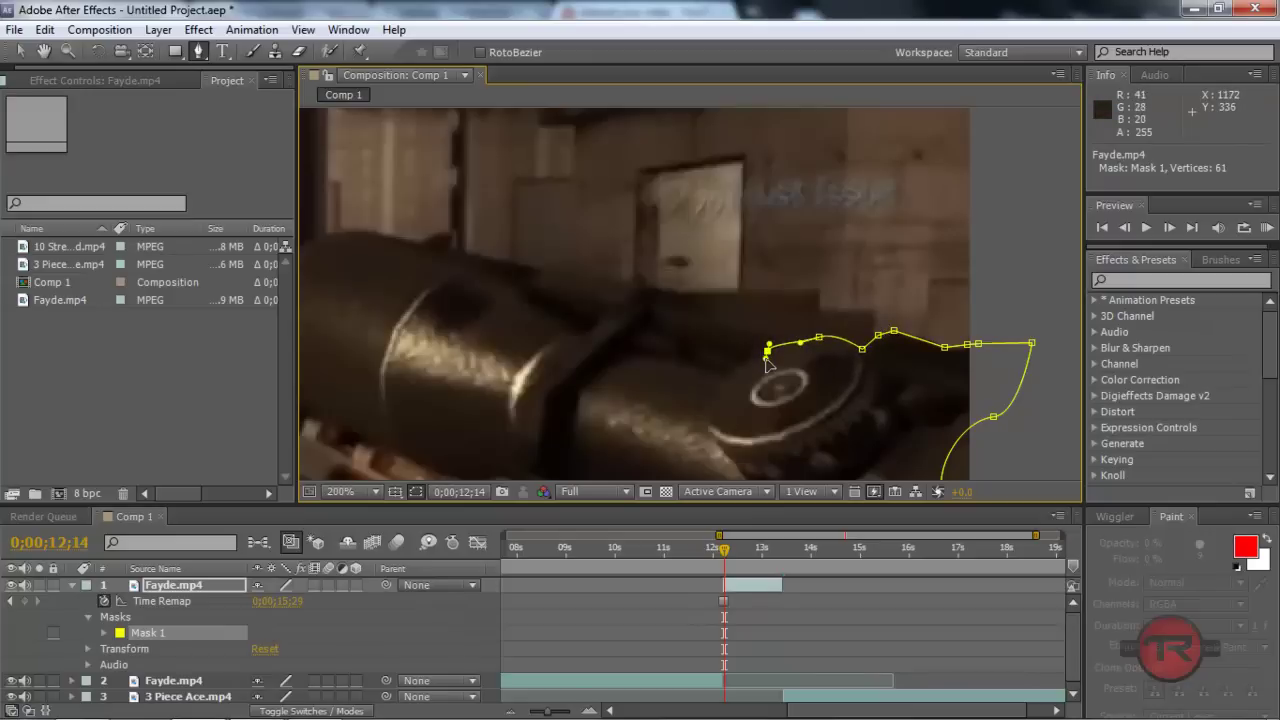
left_click(766, 358)
left_click(733, 332)
key("ctrl+z")
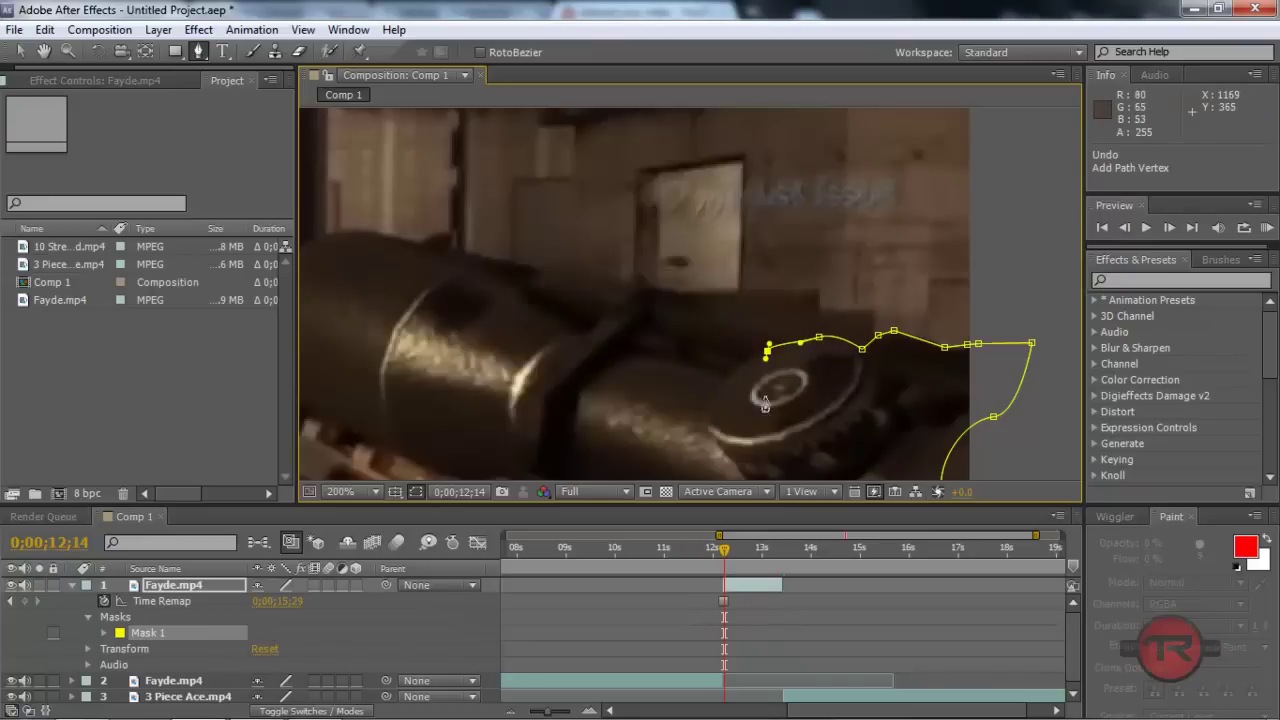
left_click(689, 318)
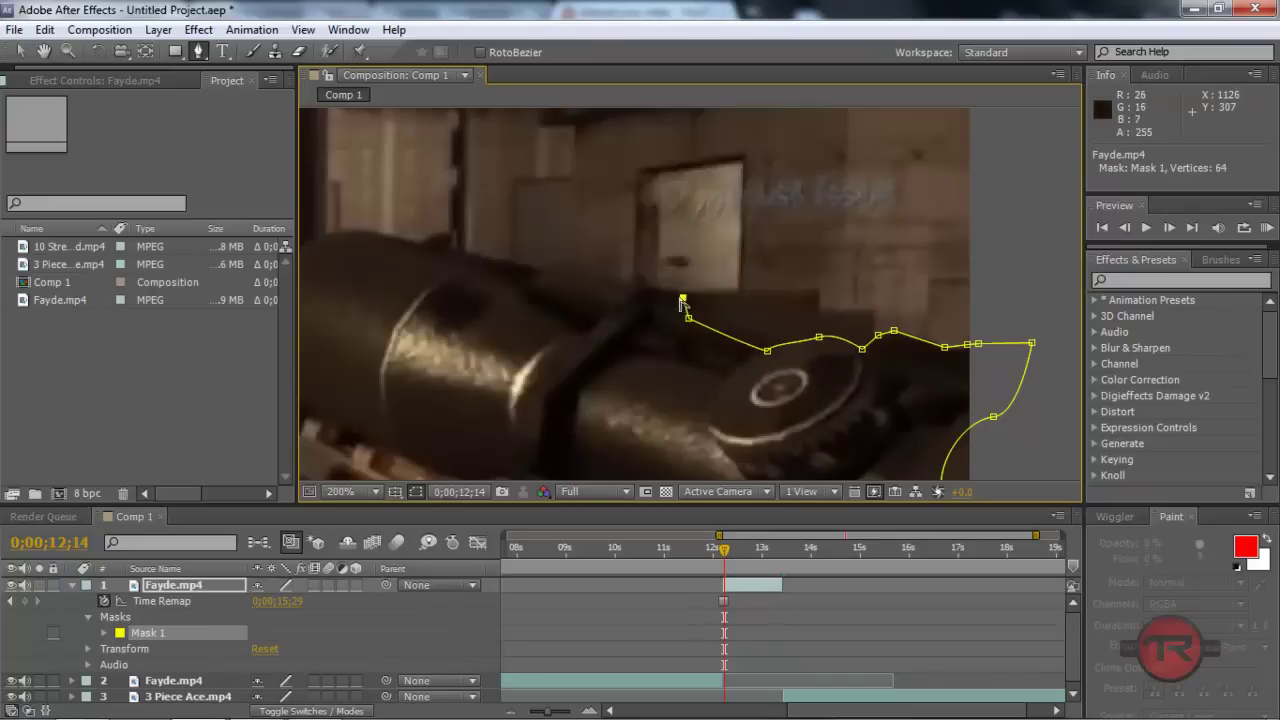
- Extend Mask 1 further left along the top edge to 69 vertices, undoing an unwanted curve
left_click(631, 283)
left_click(534, 283)
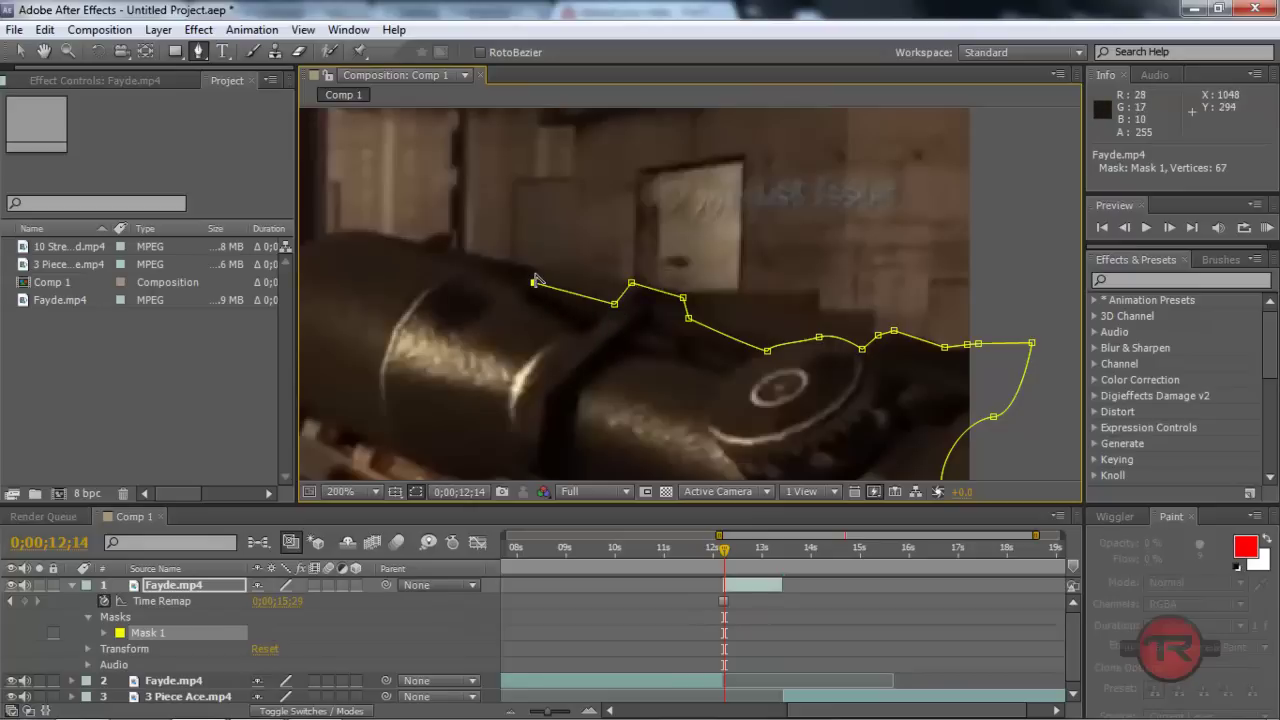
left_click_drag(536, 280, 521, 279)
key("ctrl+z")
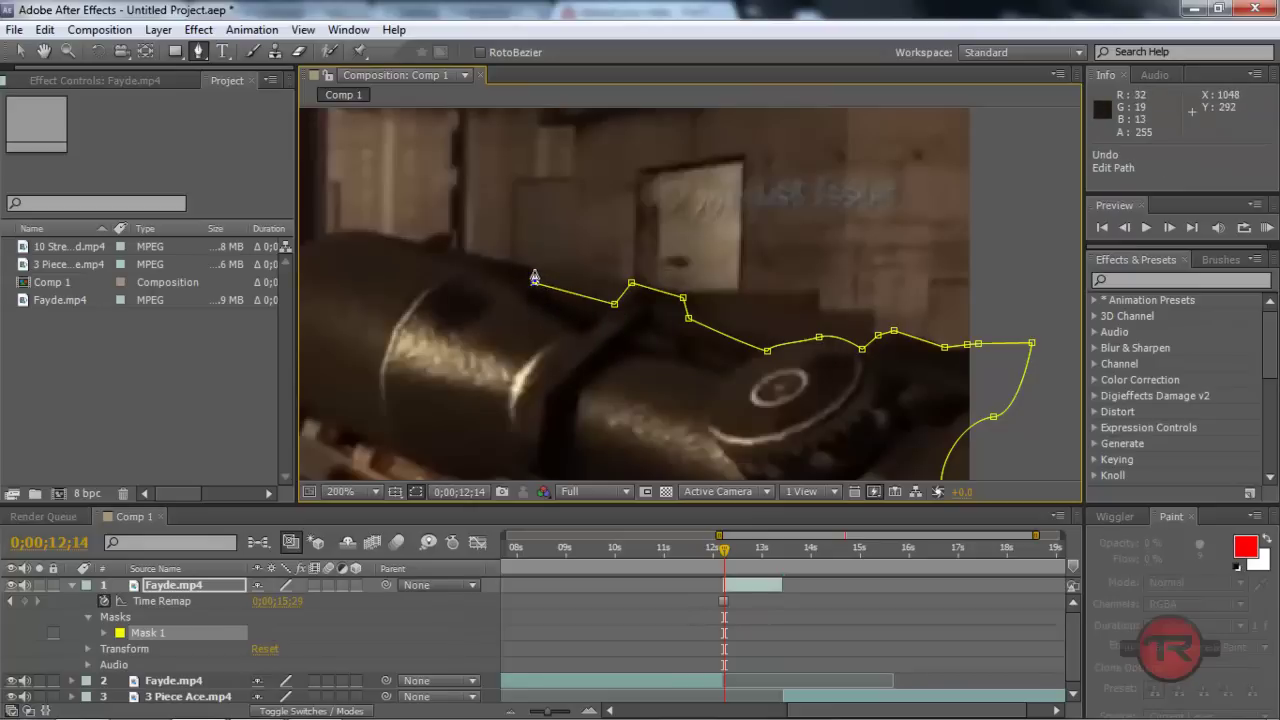
left_click(534, 270)
left_click(465, 253)
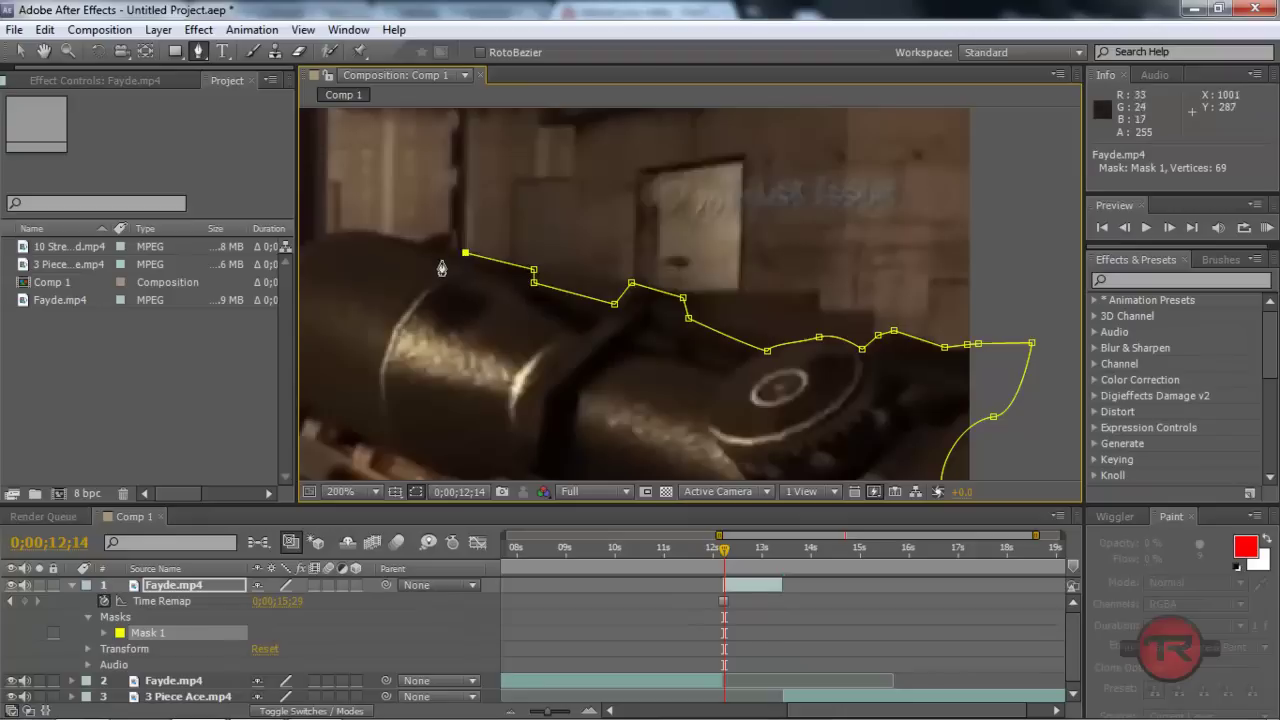
left_click_drag(441, 268, 651, 323)
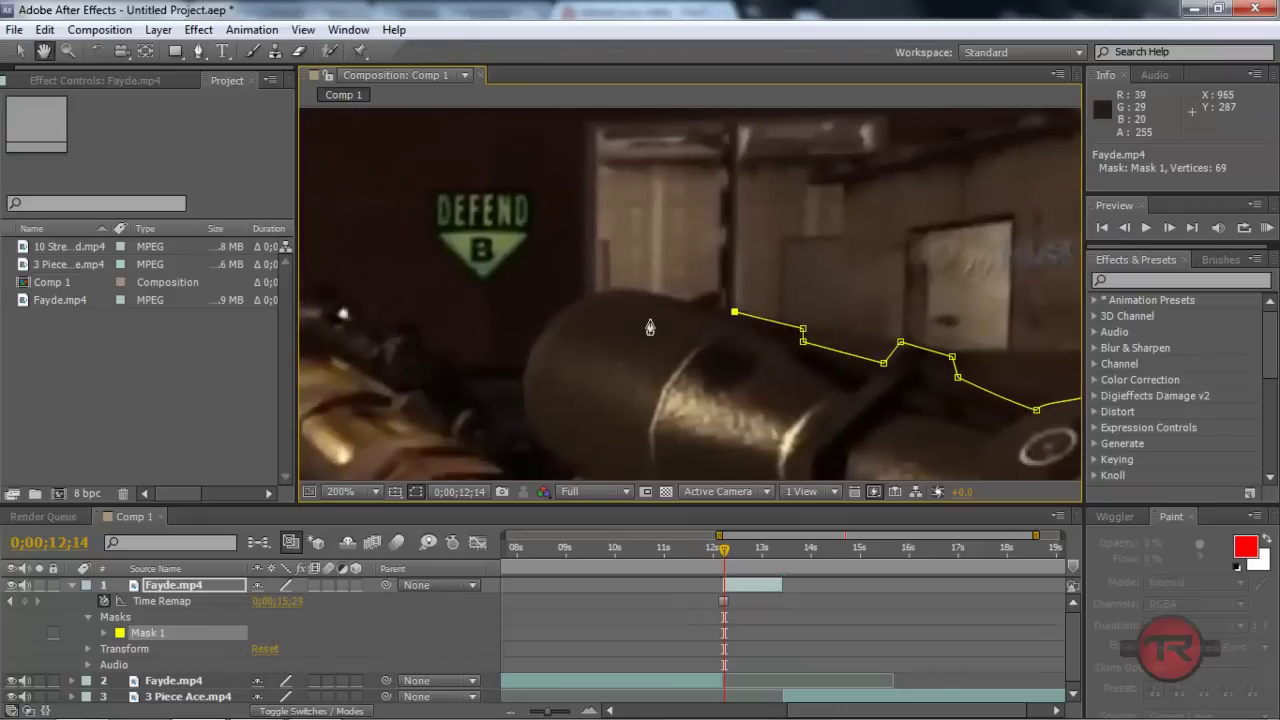
- Add Mask 1 points around the rifle's upper detail, undoing one curved point
left_click(720, 305)
left_click(723, 291)
left_click(703, 293)
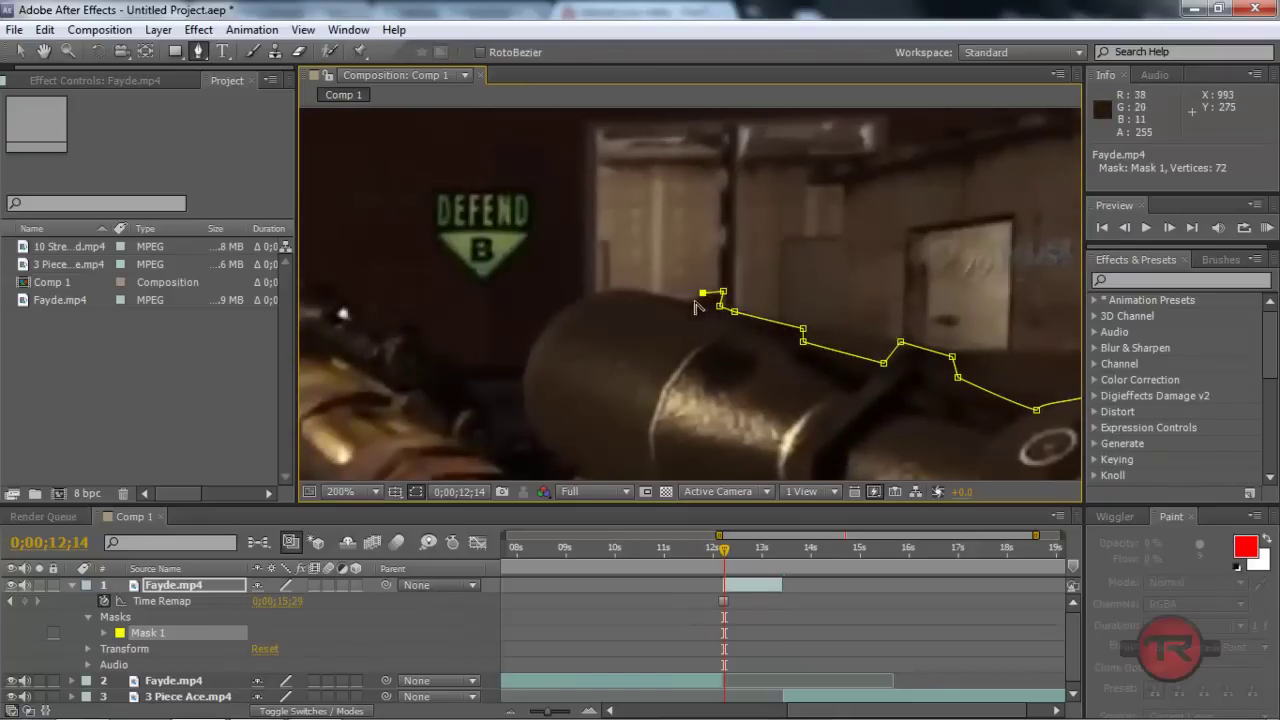
left_click_drag(557, 349, 683, 274)
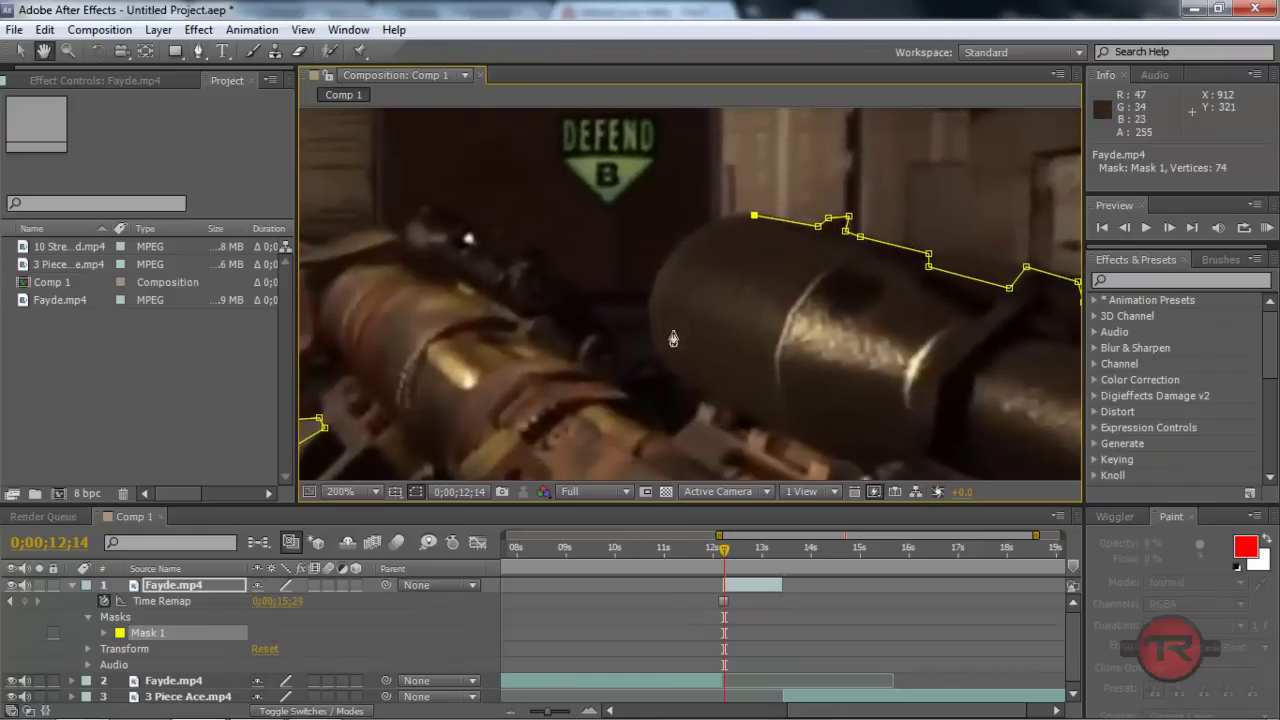
key("g")
left_click_drag(673, 374, 757, 370)
key("ctrl+z")
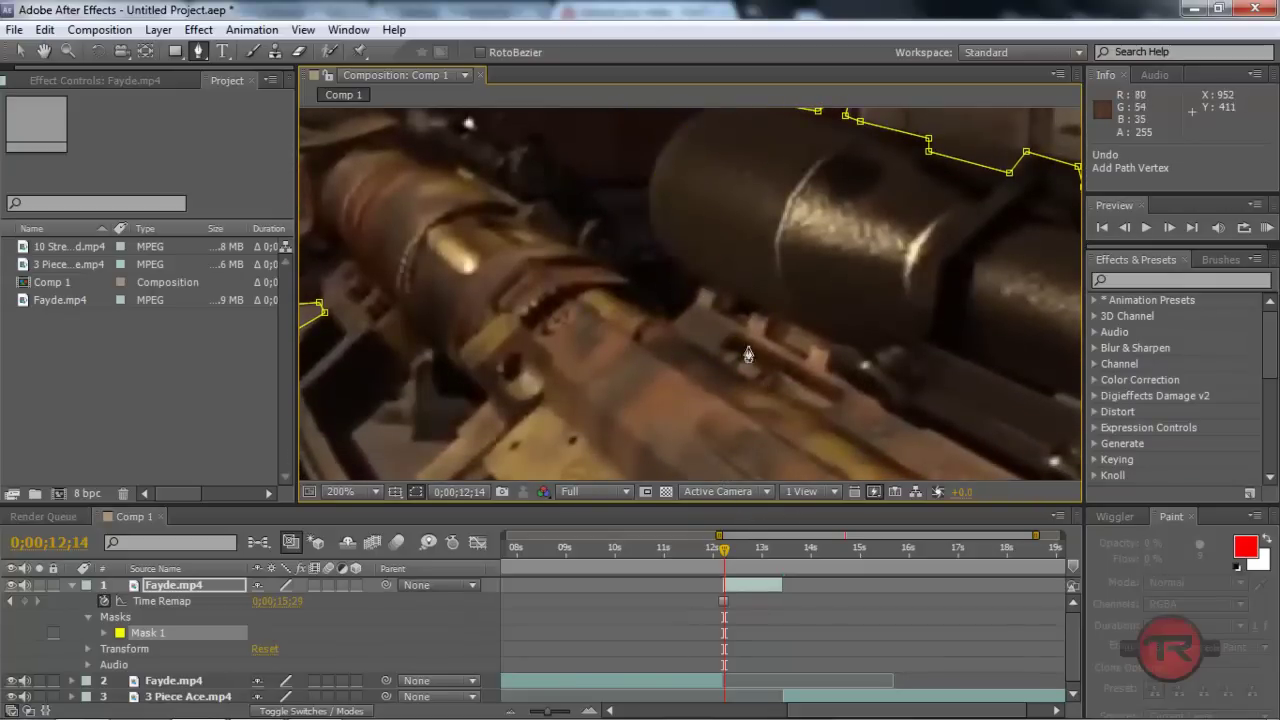
left_click_drag(672, 206, 627, 386)
- Curve Mask 1 around the scope's rounded end and under the scope, undoing a misplaced point
left_click_drag(676, 447, 685, 396)
left_click(701, 390)
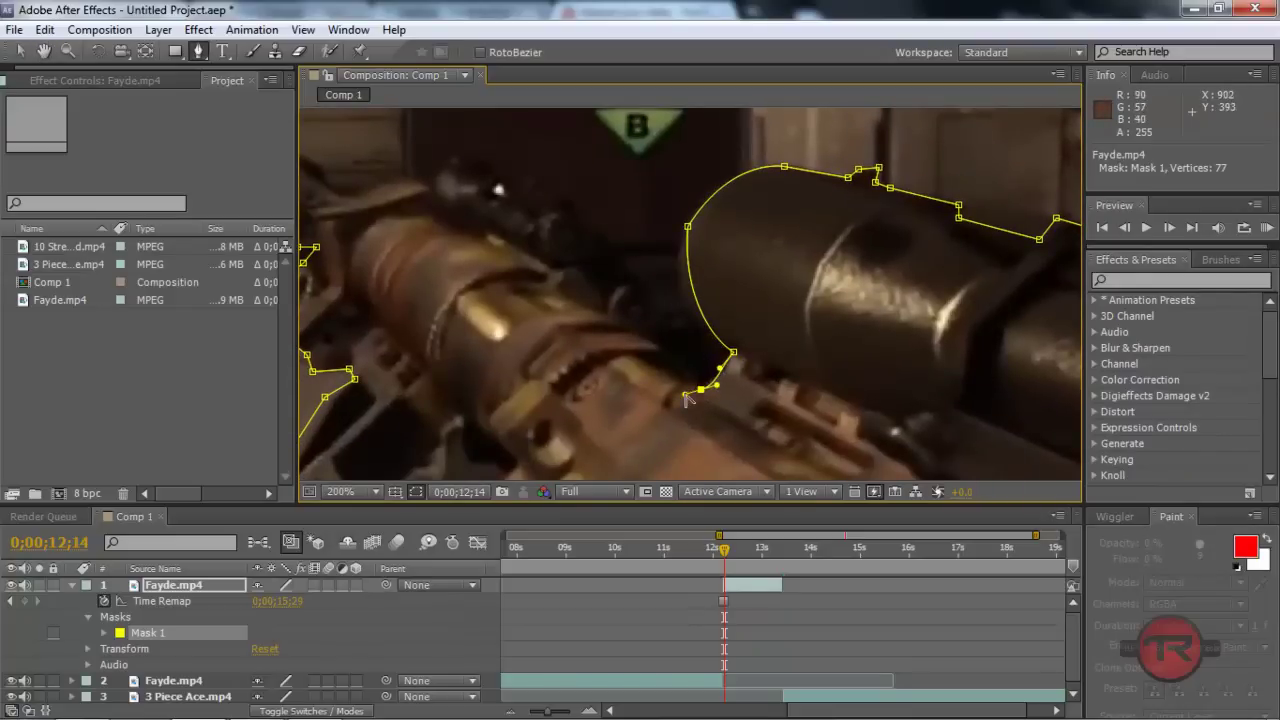
left_click(641, 364)
left_click(658, 355)
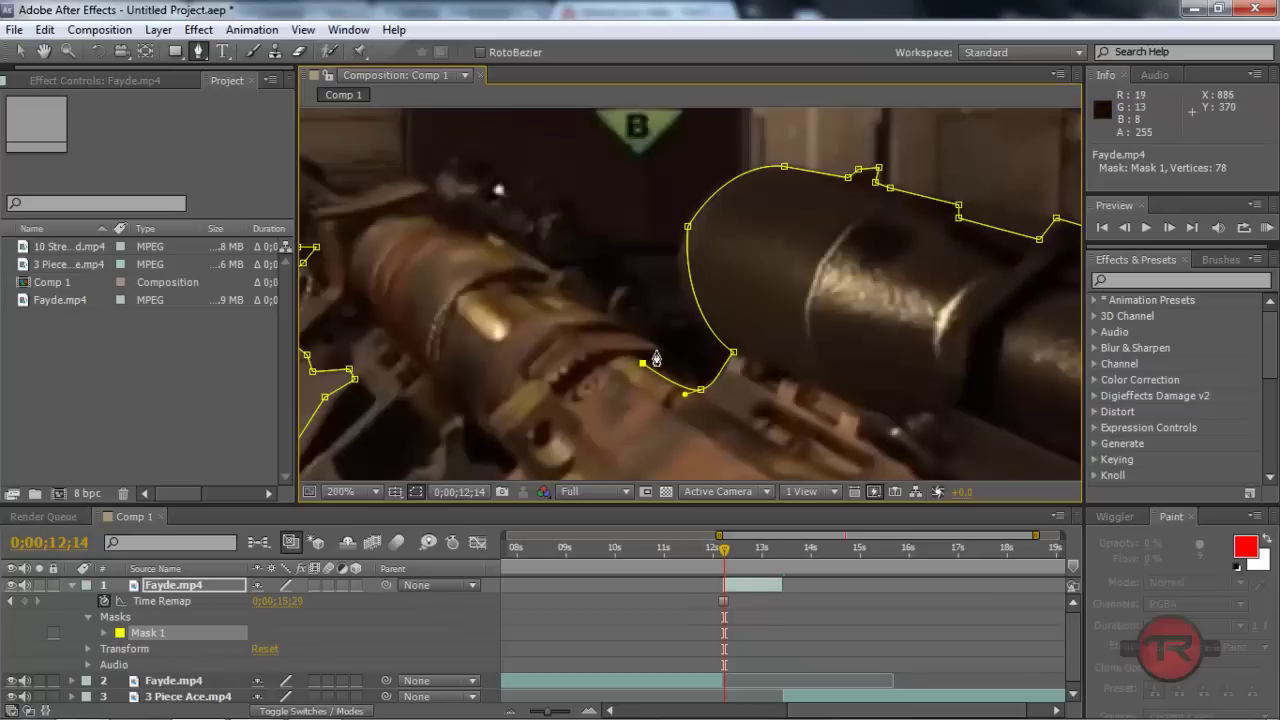
key("space")
left_click_drag(620, 330, 672, 418)
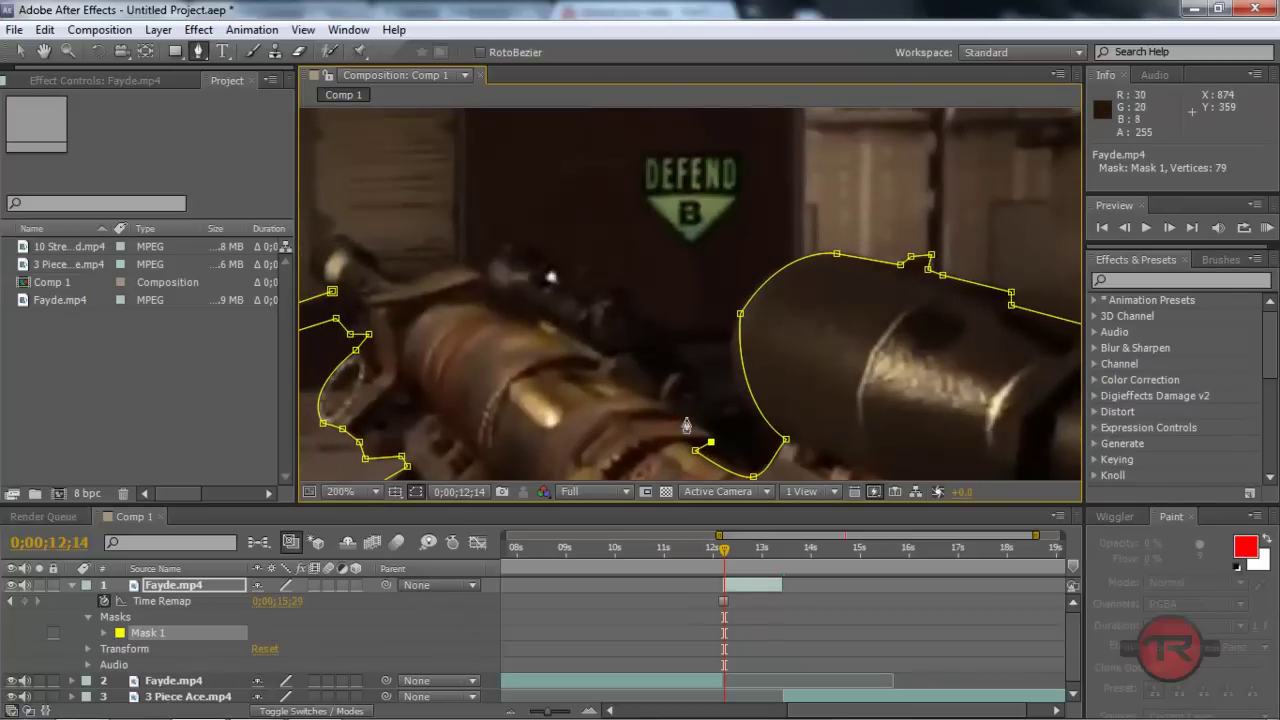
left_click(673, 400)
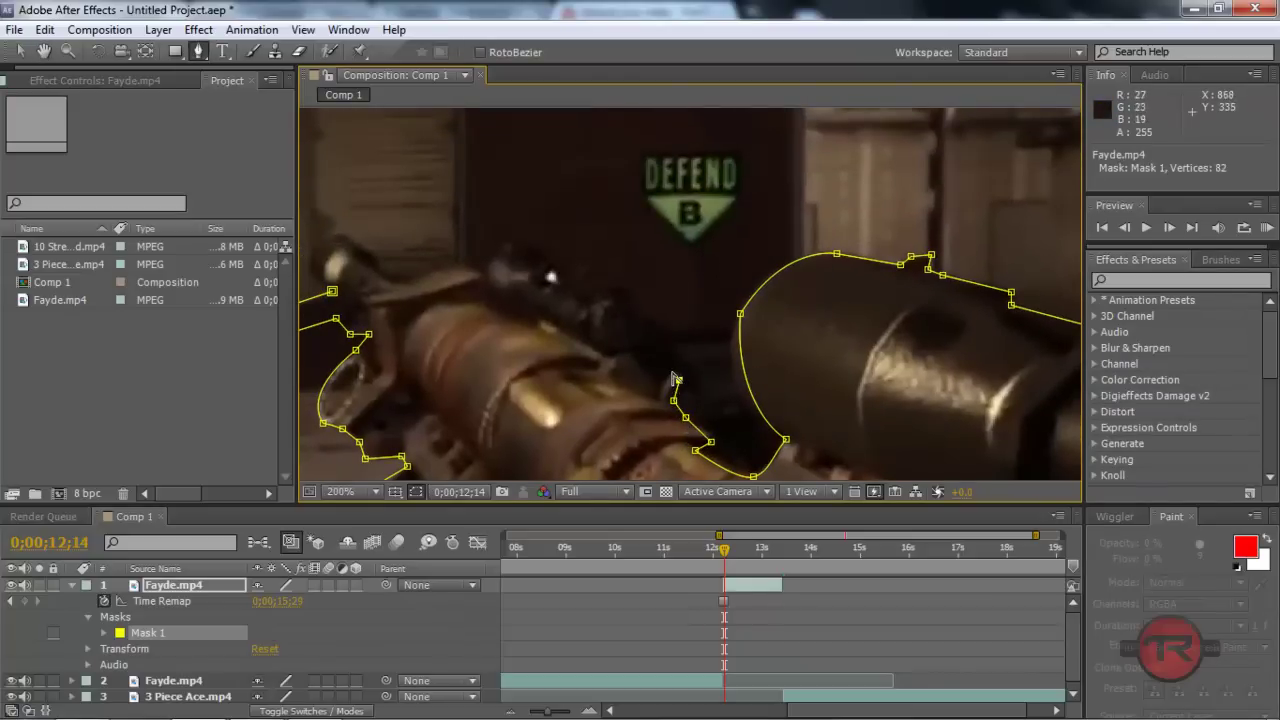
key("space")
key("ctrl+z")
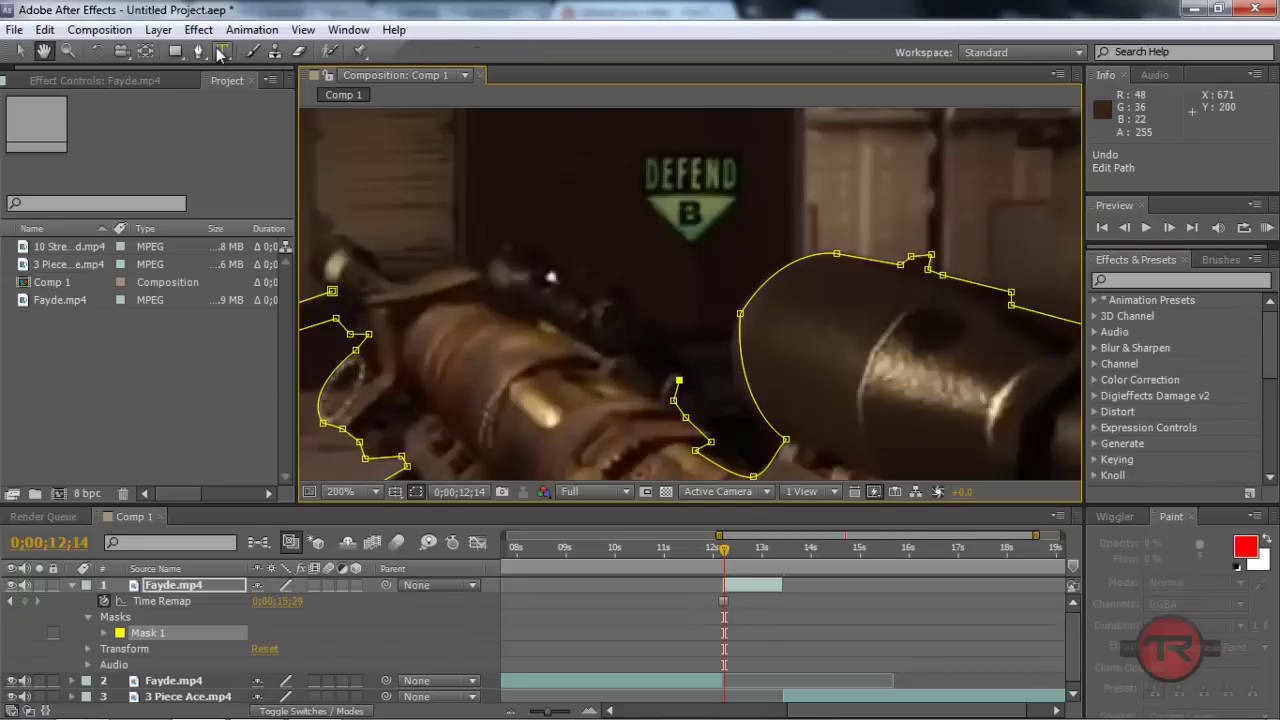
key("g")
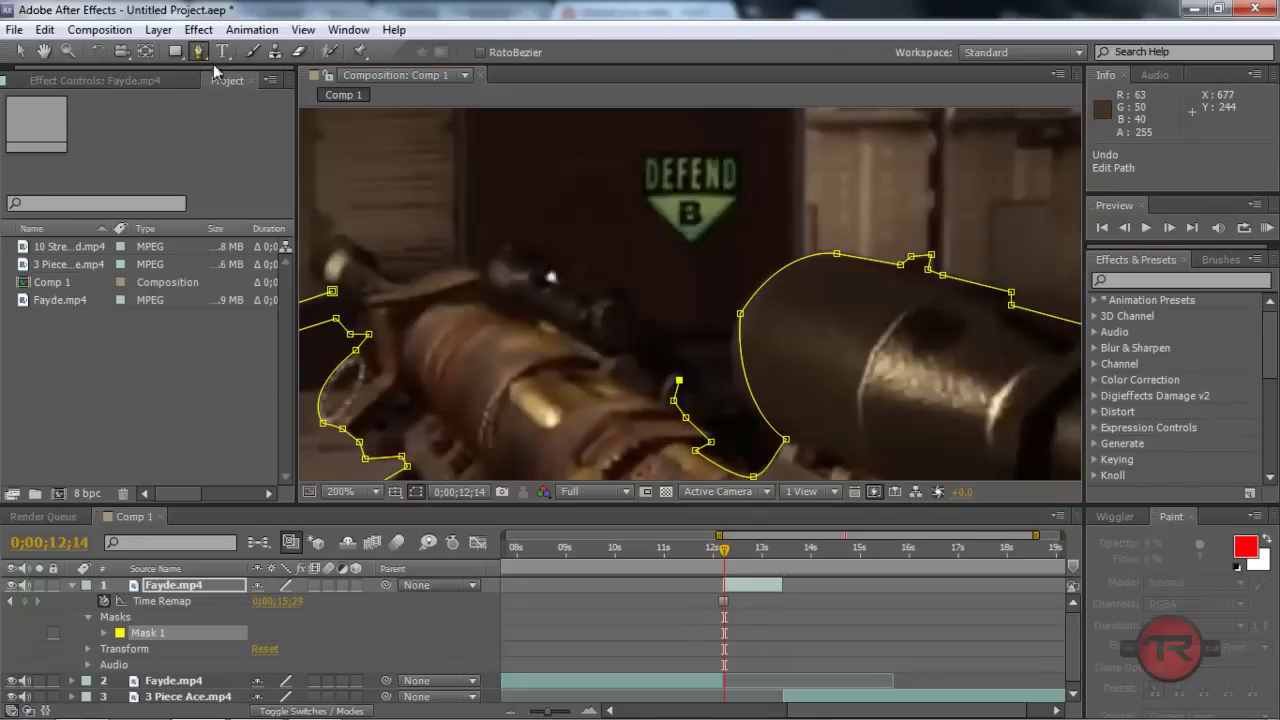
- Trace Mask 1 along the rifle body and up its side
left_click(669, 375)
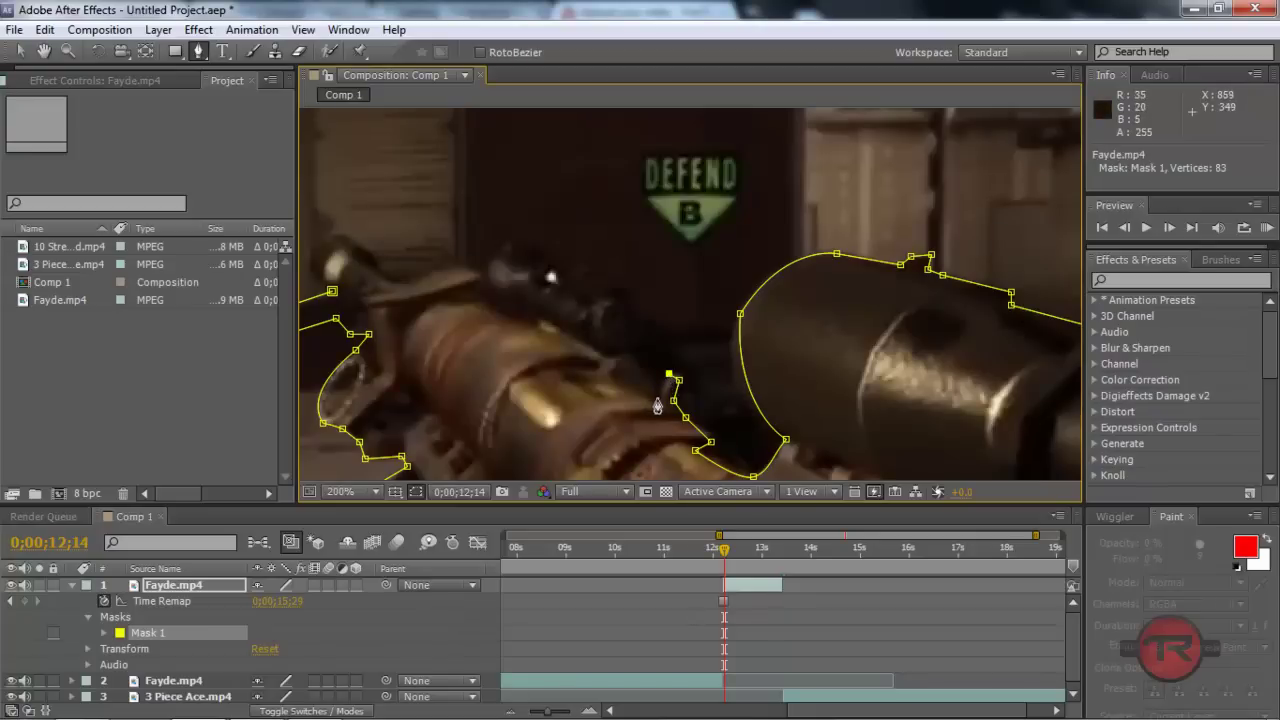
left_click(635, 384)
left_click(624, 358)
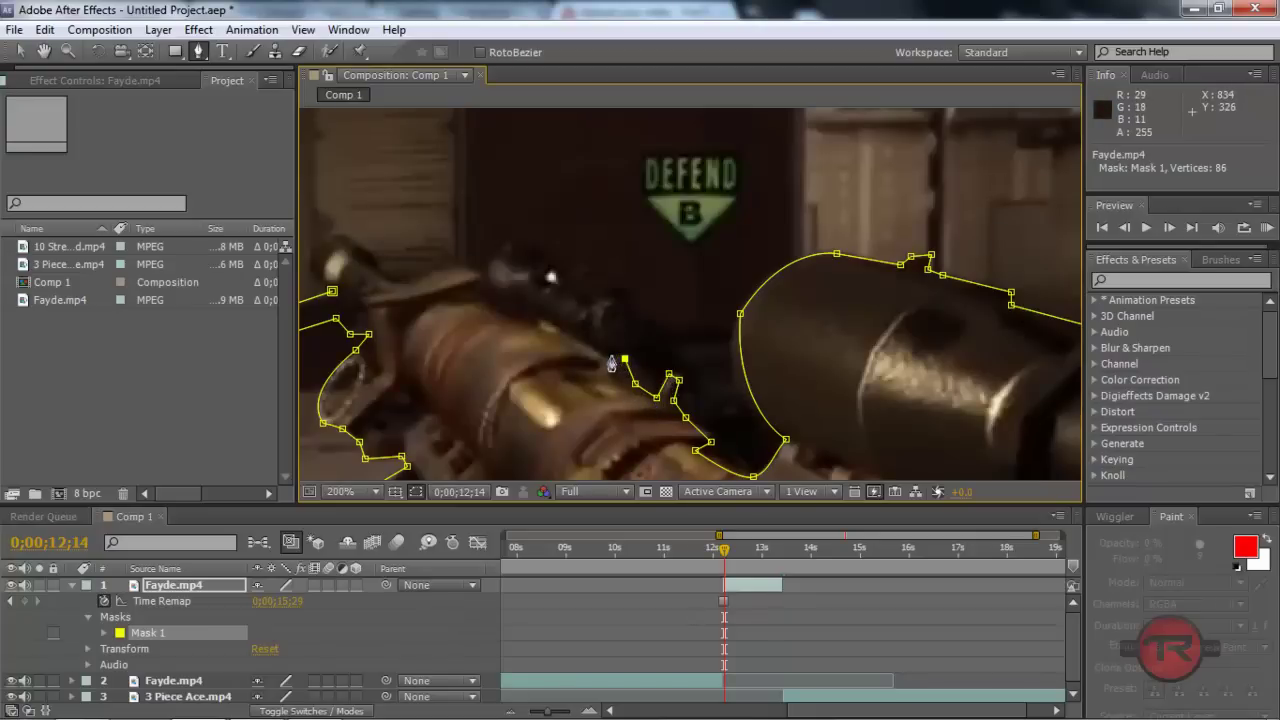
left_click(594, 349)
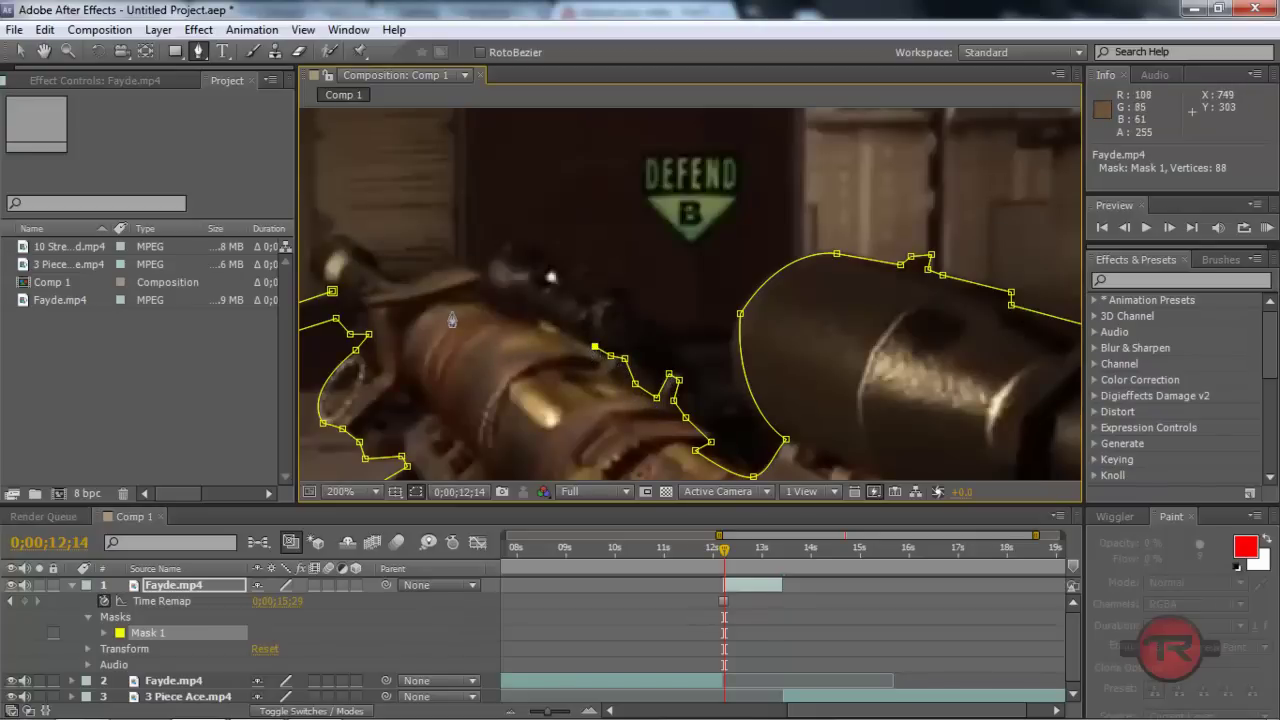
left_click_drag(453, 302, 625, 372)
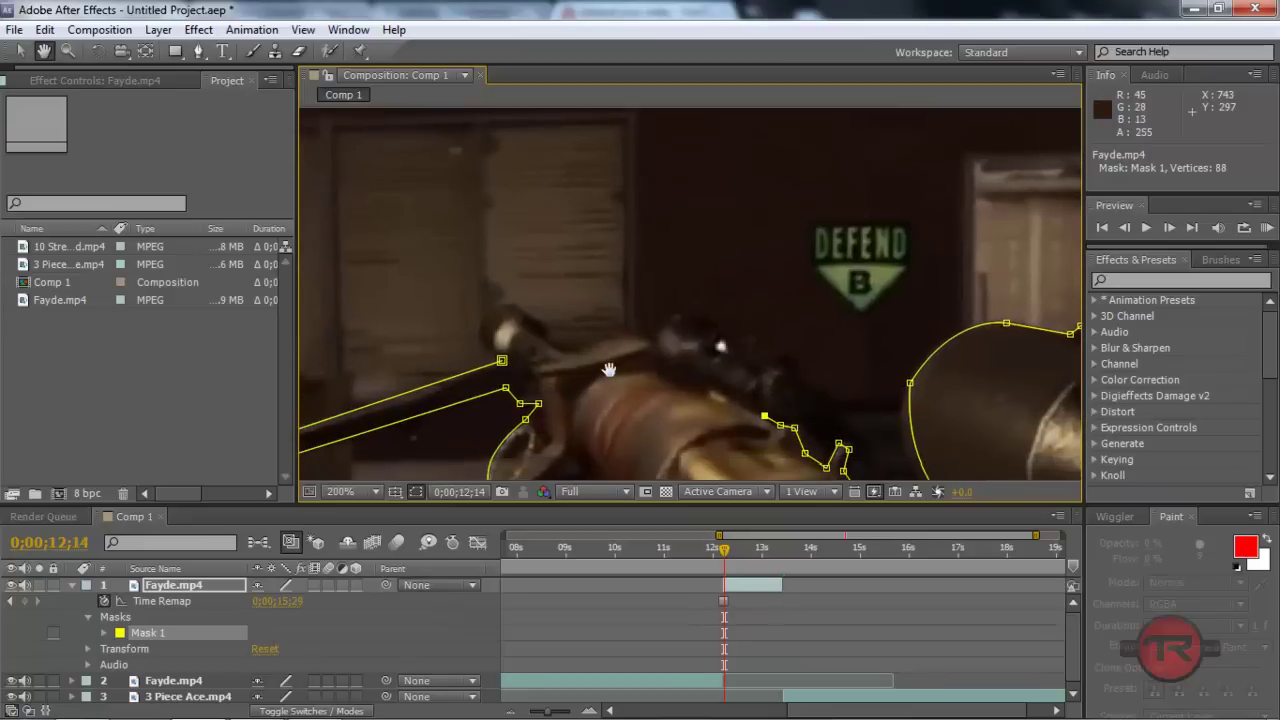
left_click(736, 397)
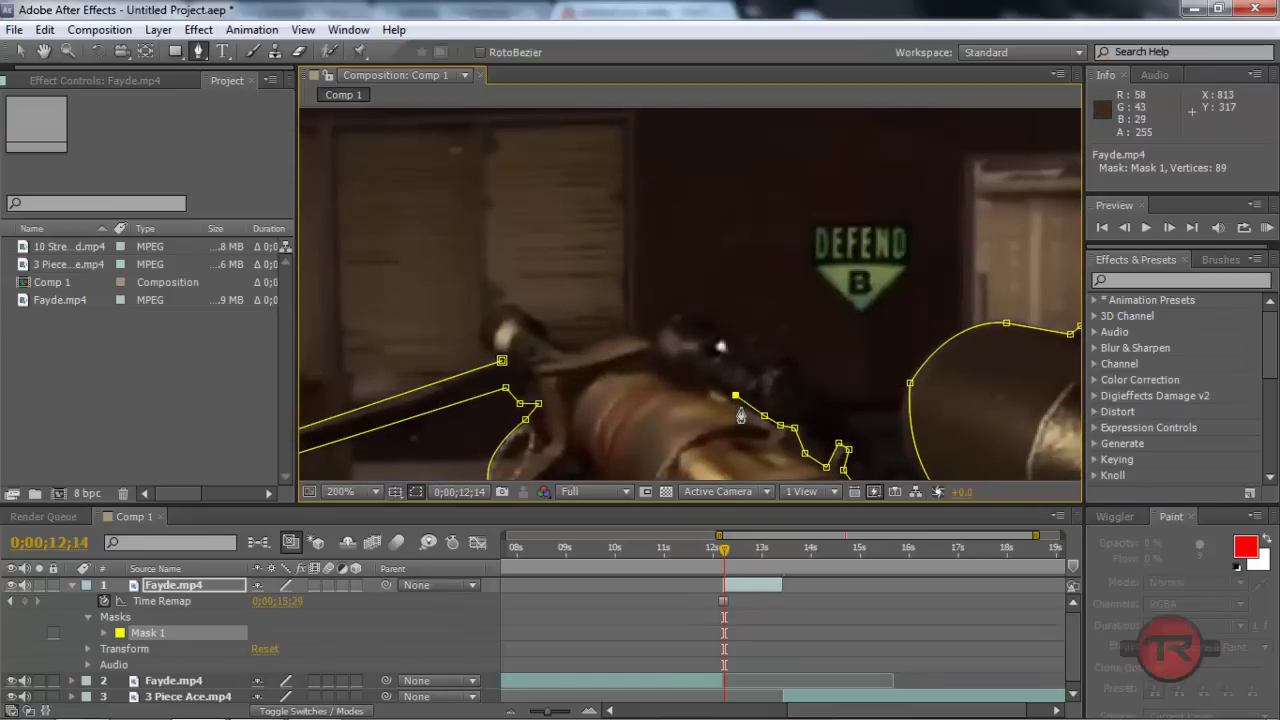
left_click(756, 384)
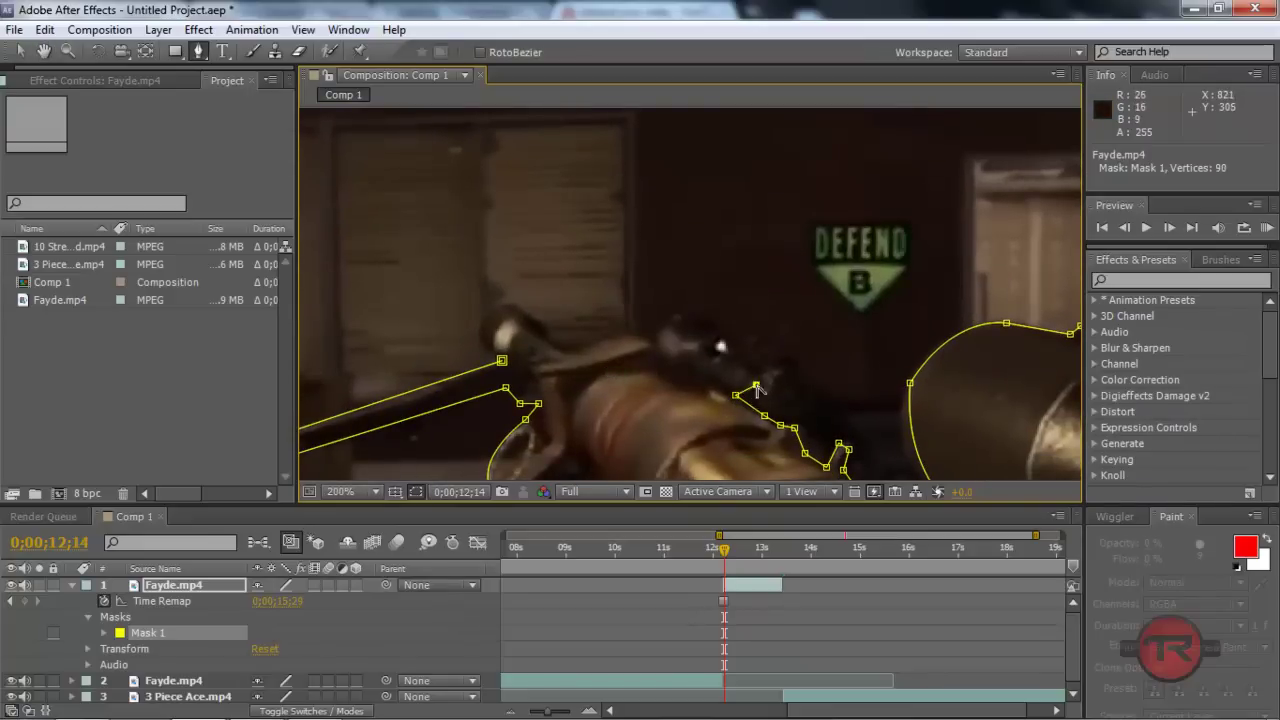
left_click(777, 359)
- Extend Mask 1 leftward over the top of the rifle
left_click_drag(754, 318, 727, 322)
left_click(704, 319)
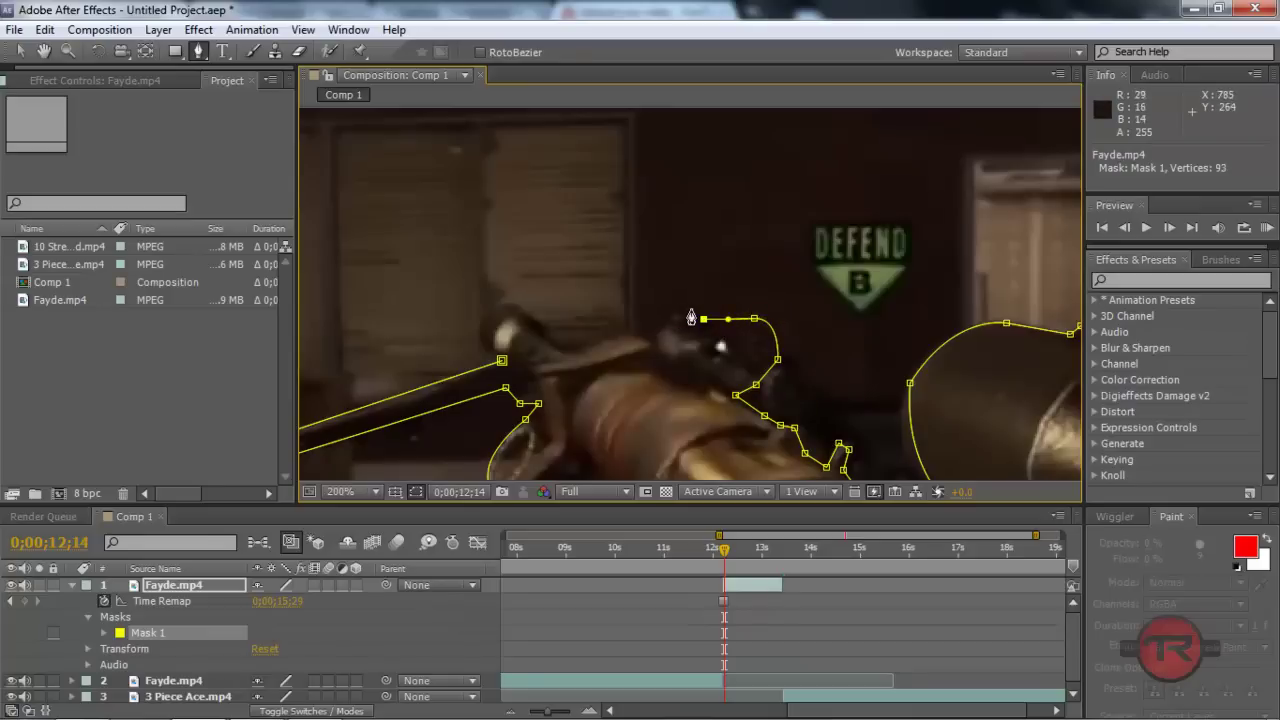
left_click(693, 310)
left_click(660, 328)
left_click(660, 330)
left_click(650, 343)
left_click(630, 333)
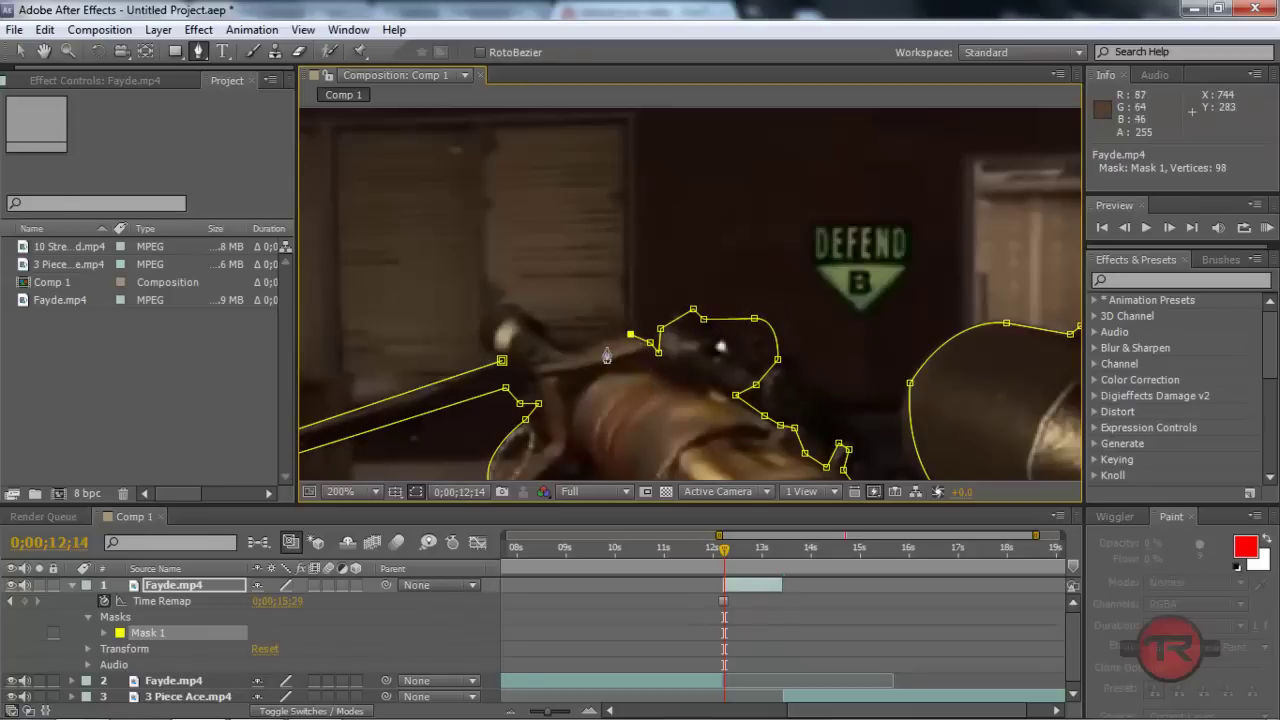
left_click(581, 352)
- Curve Mask 1 around the rifle's bolt and close it at the first vertex, 103 vertices
left_click(557, 348)
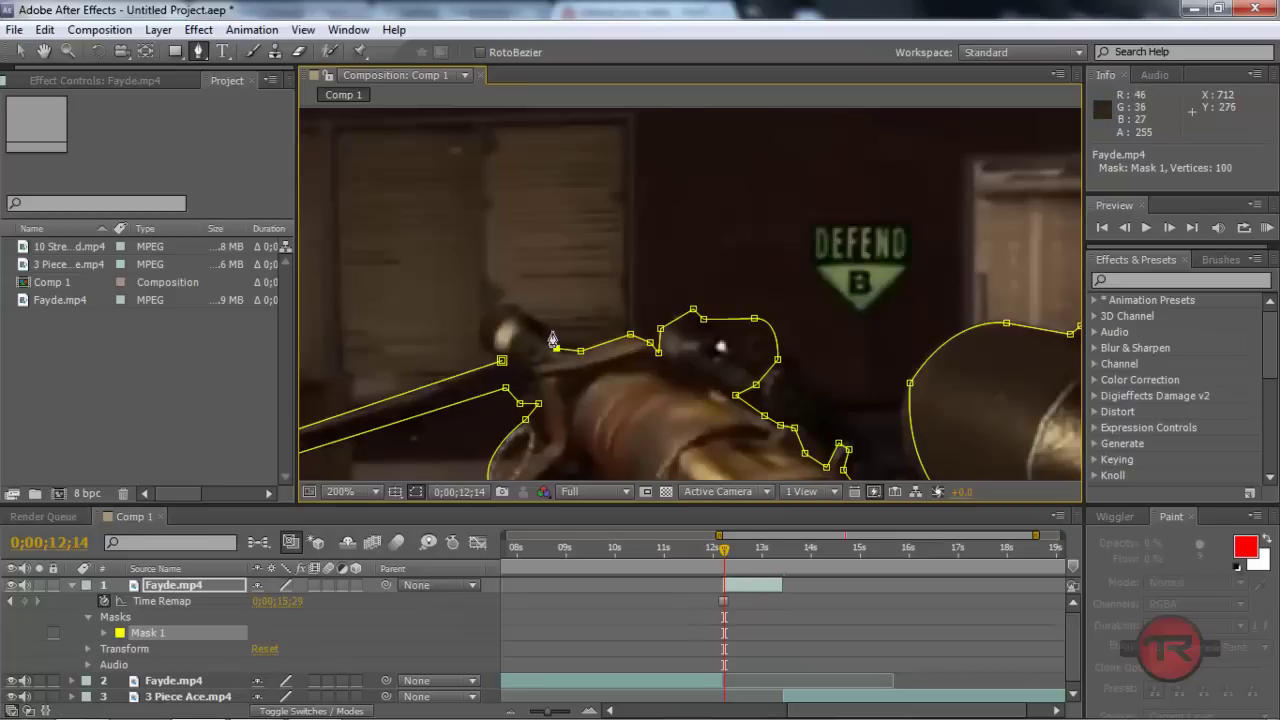
left_click(548, 330)
left_click(508, 304)
left_click_drag(480, 344, 496, 374)
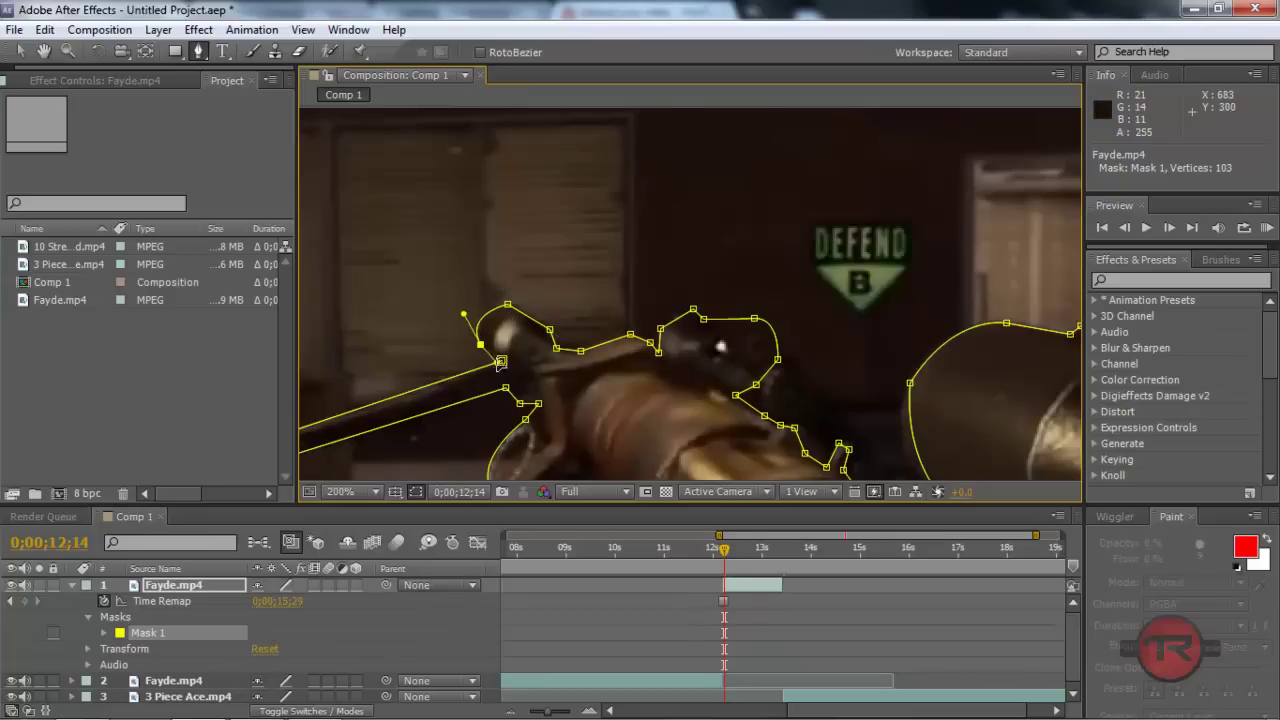
left_click(500, 360)
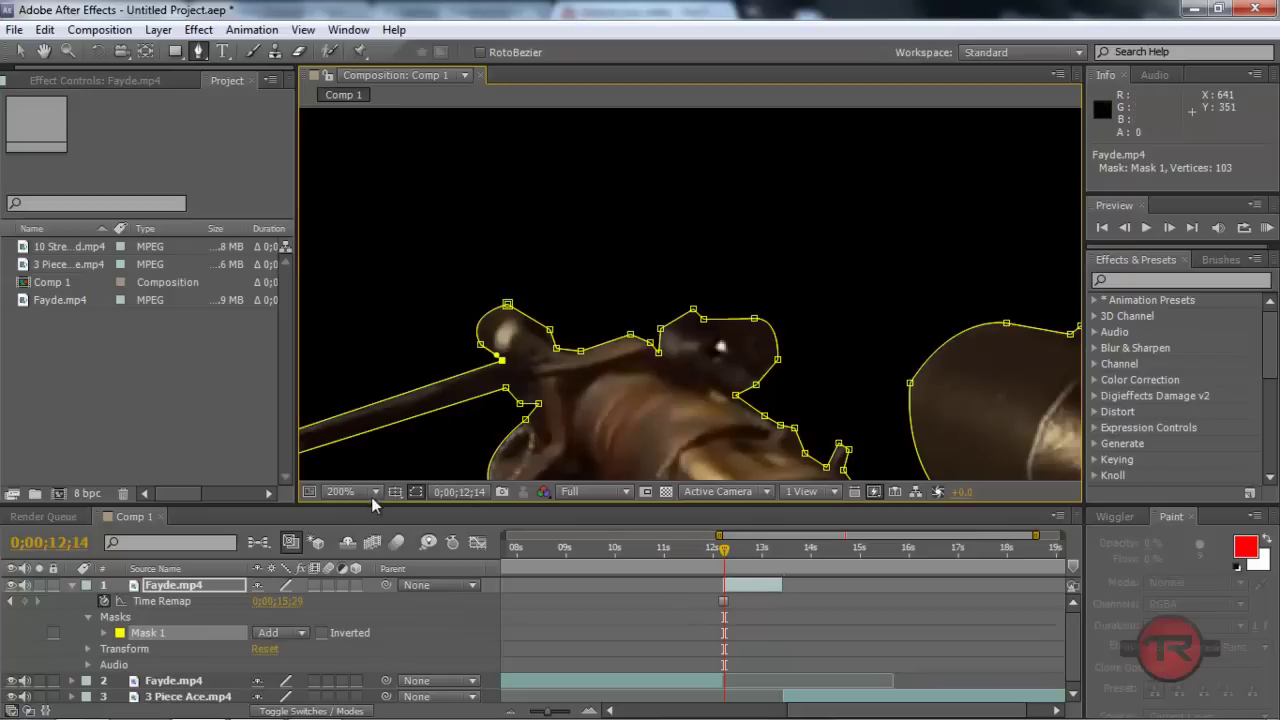
- Fit the viewer up to 100% and toggle the Fayde.mp4 layer selection to review the rifle cut-out
left_click(365, 492)
left_click(385, 172)
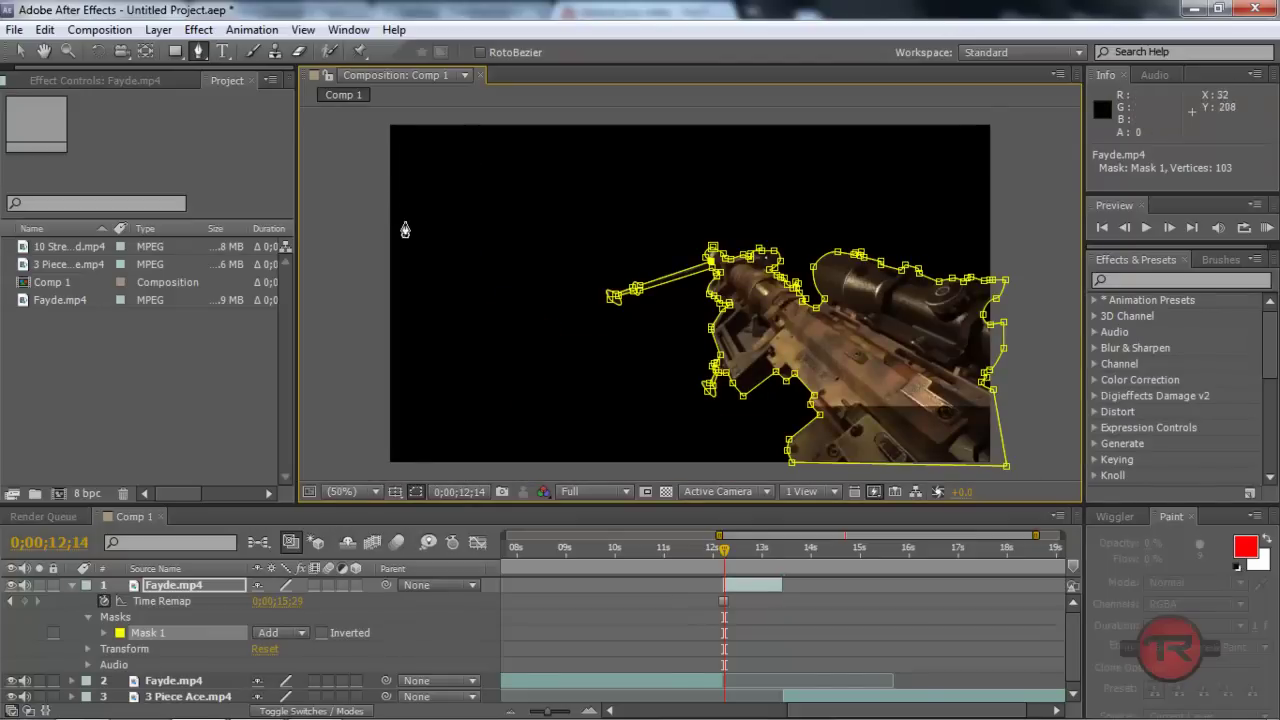
key("v")
left_click(385, 278)
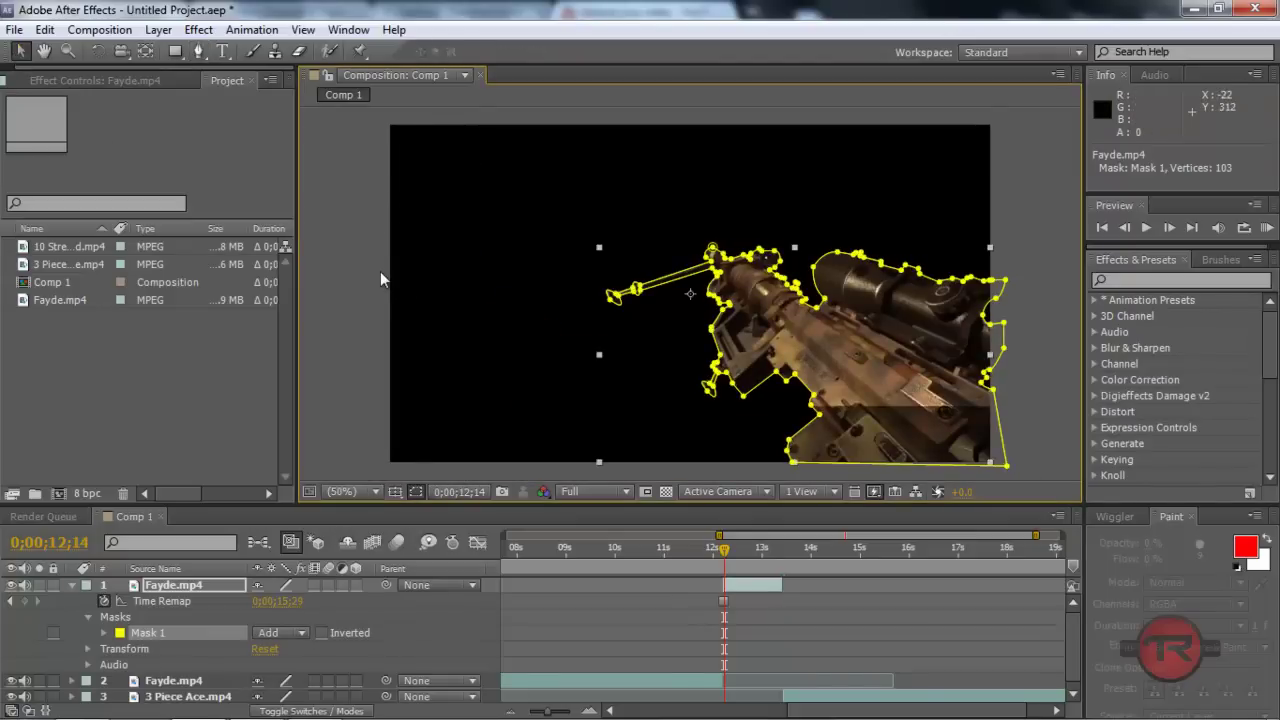
left_click(342, 378)
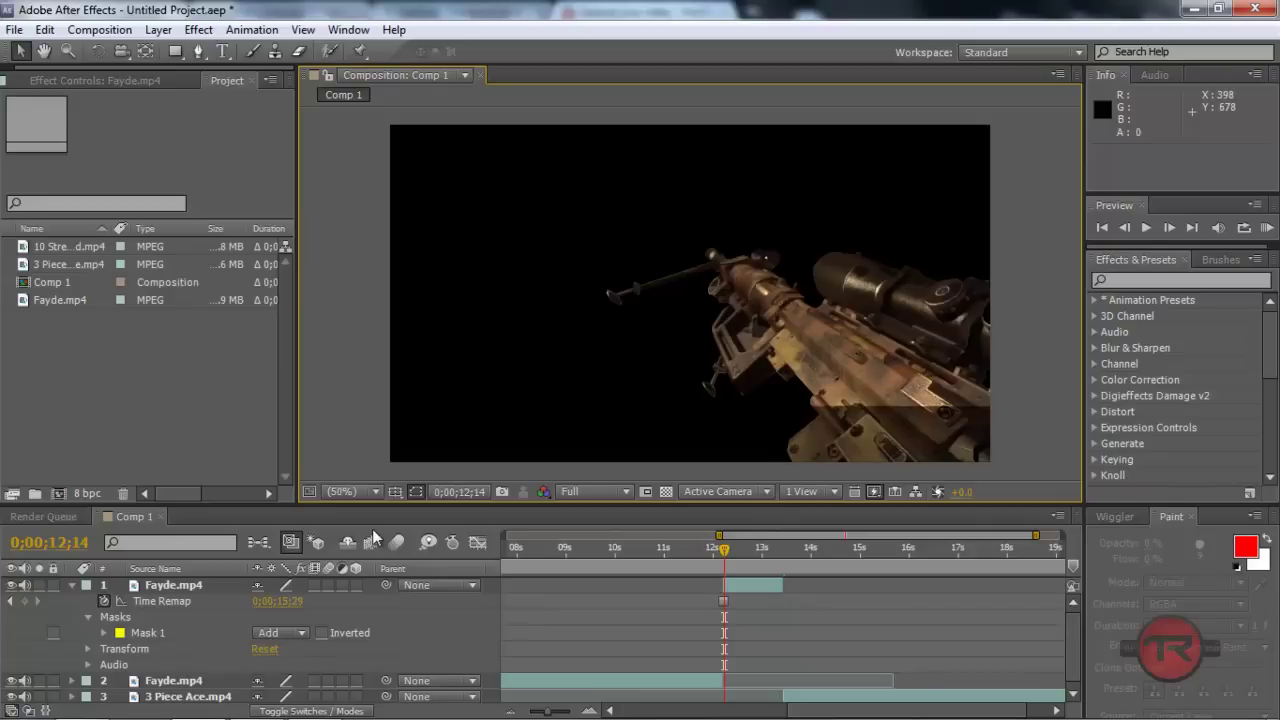
left_click(172, 588)
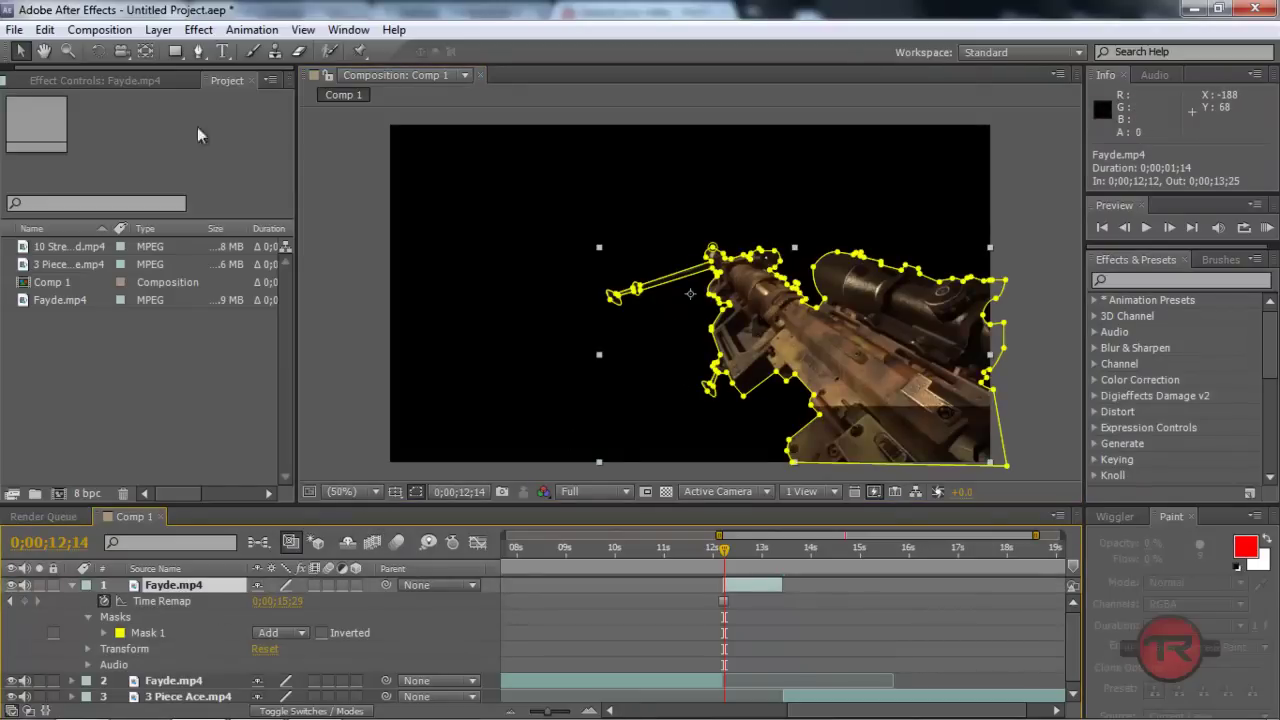
- Zoom the viewer to 200% and pan to the gap inside the rifle frame
left_click(200, 52)
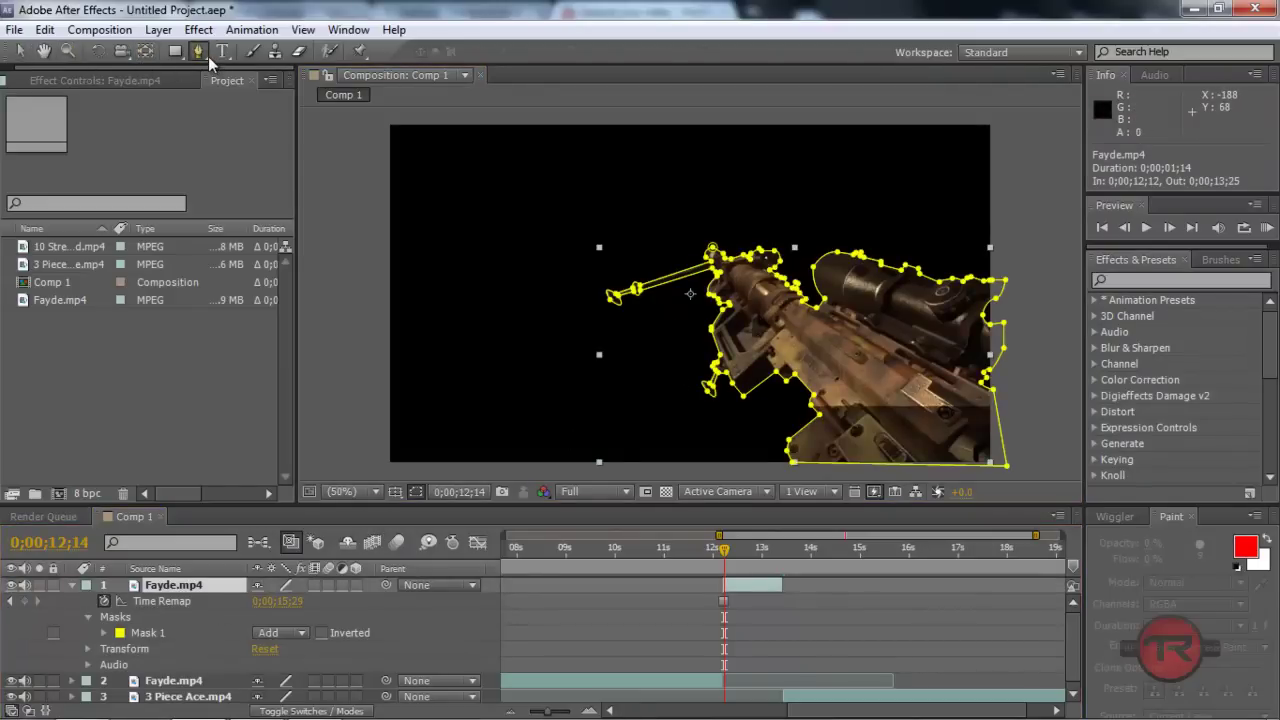
left_click(22, 52)
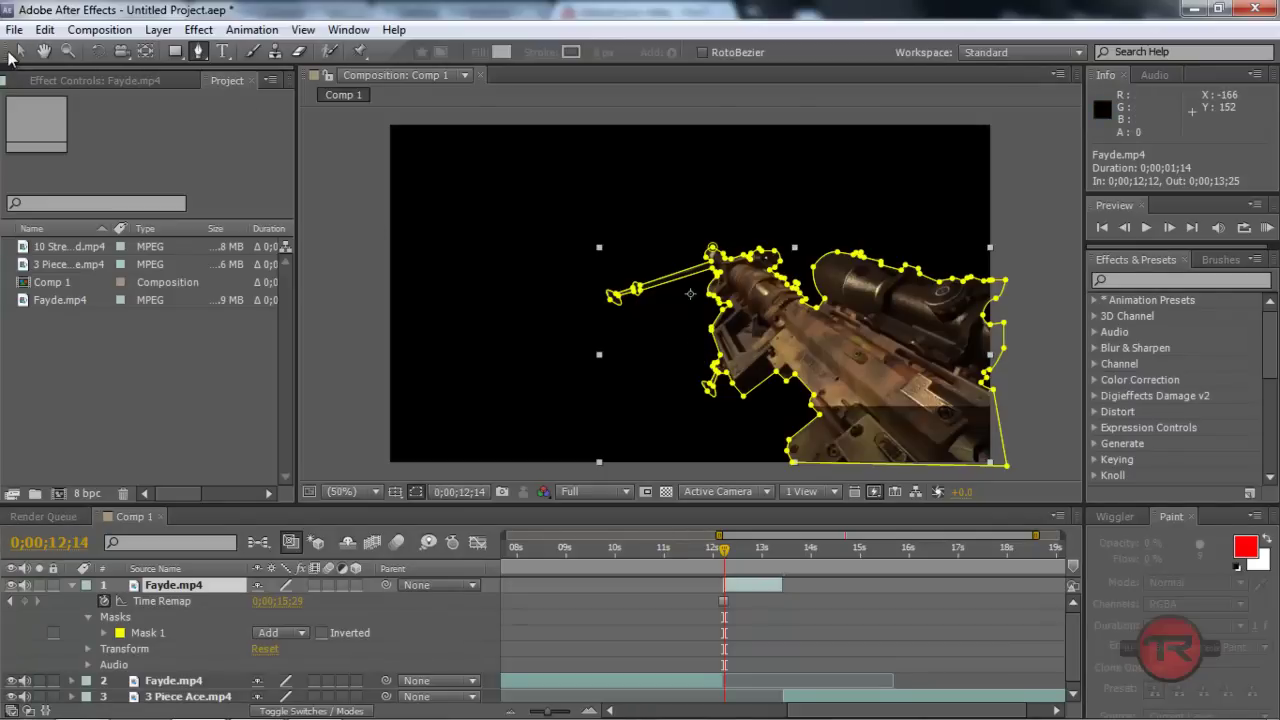
left_click(200, 52)
left_click(352, 493)
left_click(391, 372)
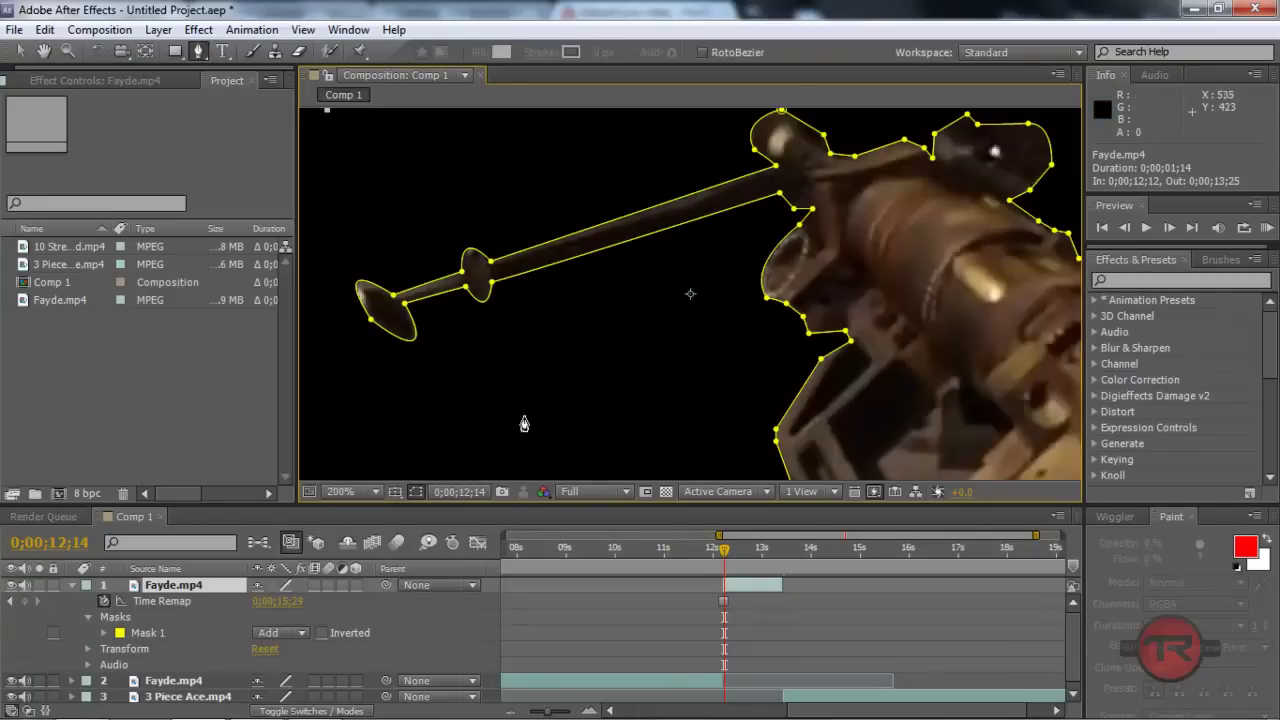
left_click_drag(571, 427, 364, 247)
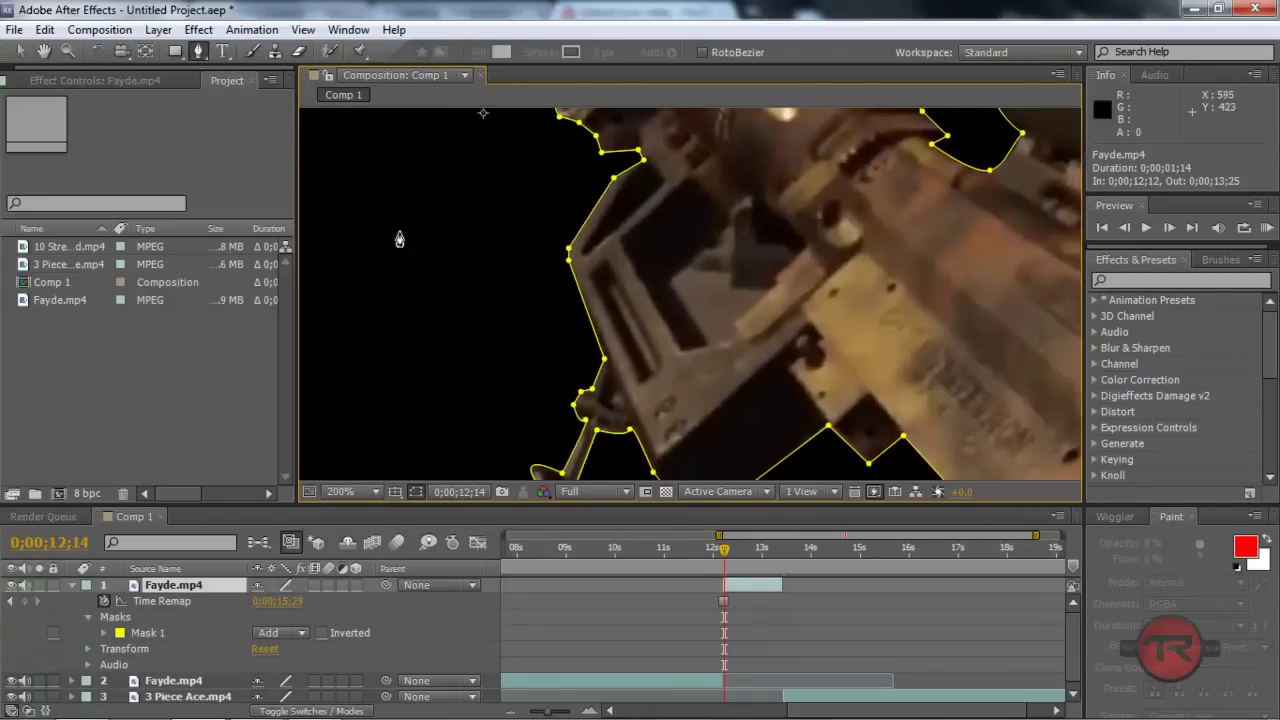
- Draw an 11-point Mask 2 around the rifle frame's inner gap, closing it at the start
left_click(668, 282)
mouse_move(700, 250)
left_mouse_down()
mouse_move(721, 246)
mouse_move(718, 233)
left_mouse_up()
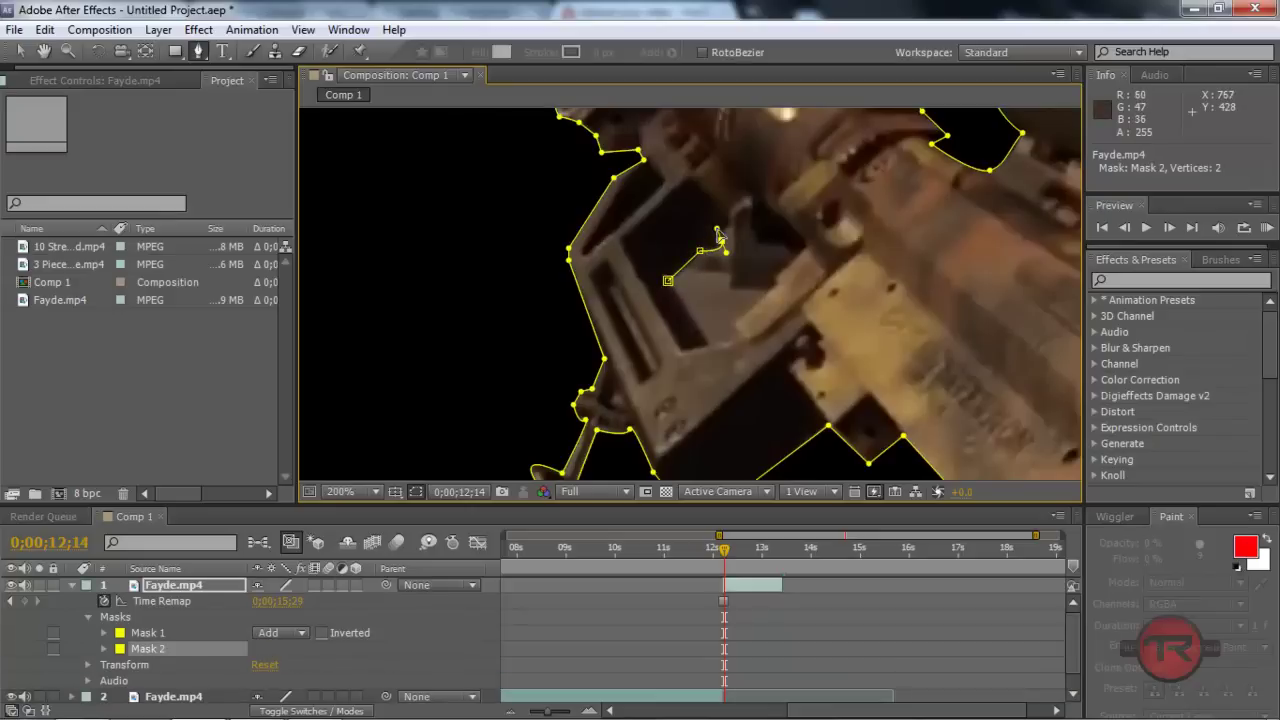
left_click(721, 240)
left_click(728, 230)
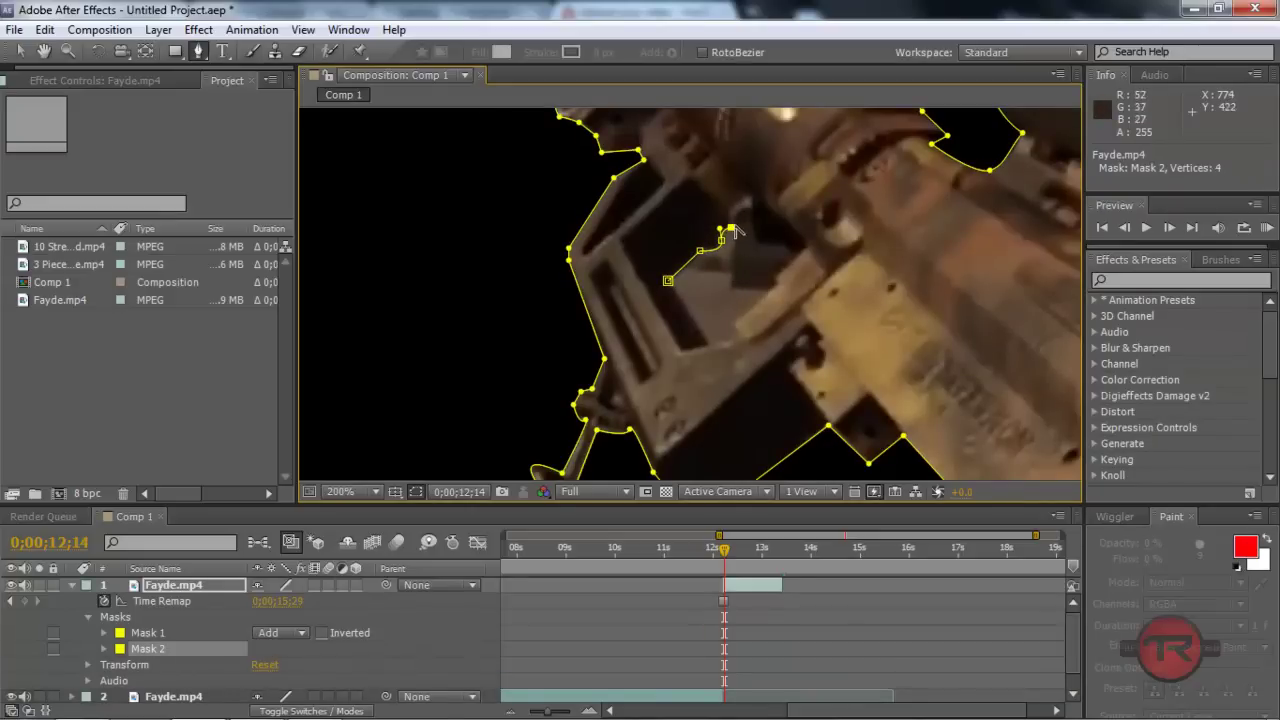
left_click_drag(747, 198, 770, 196)
left_click(806, 242)
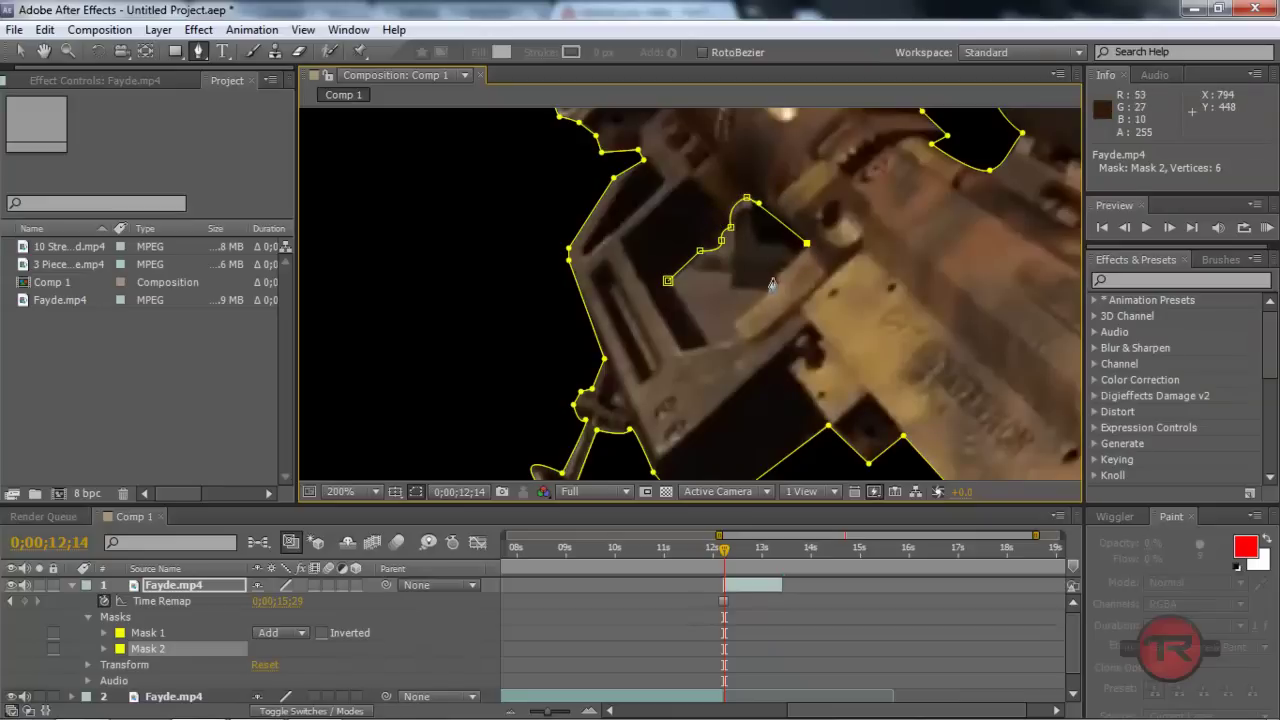
left_click(774, 274)
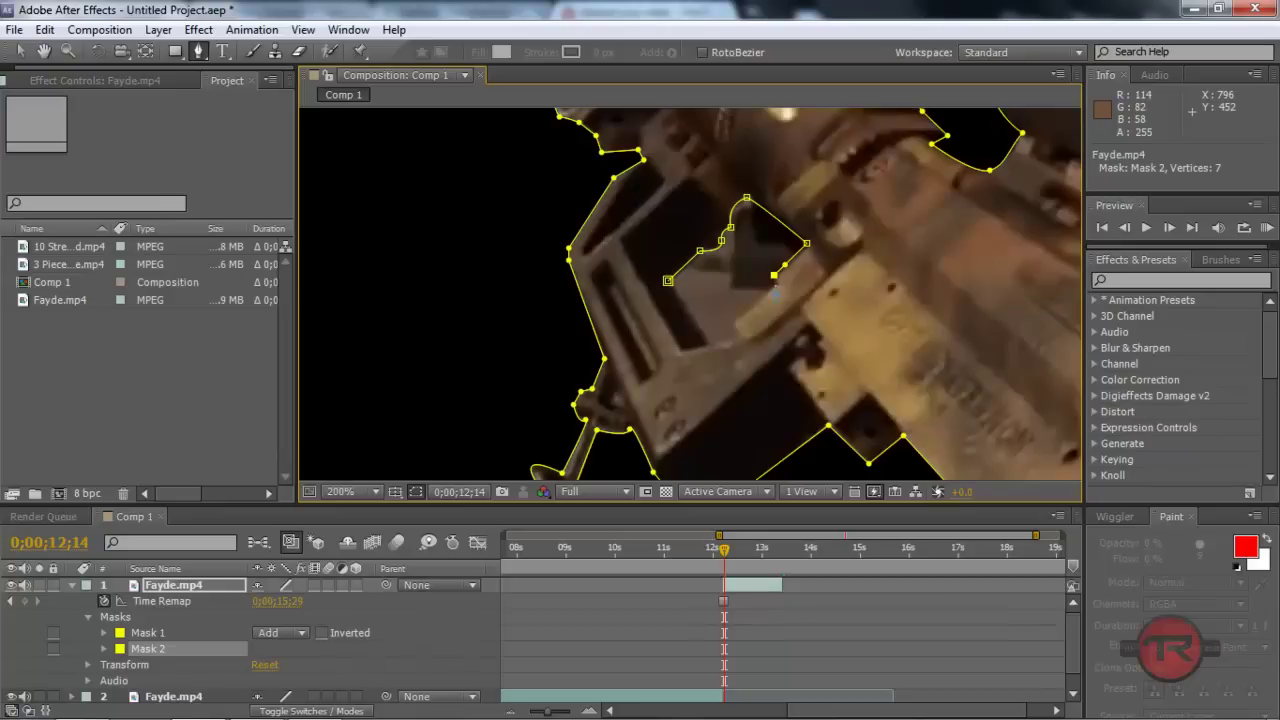
left_click(773, 287)
left_click(731, 323)
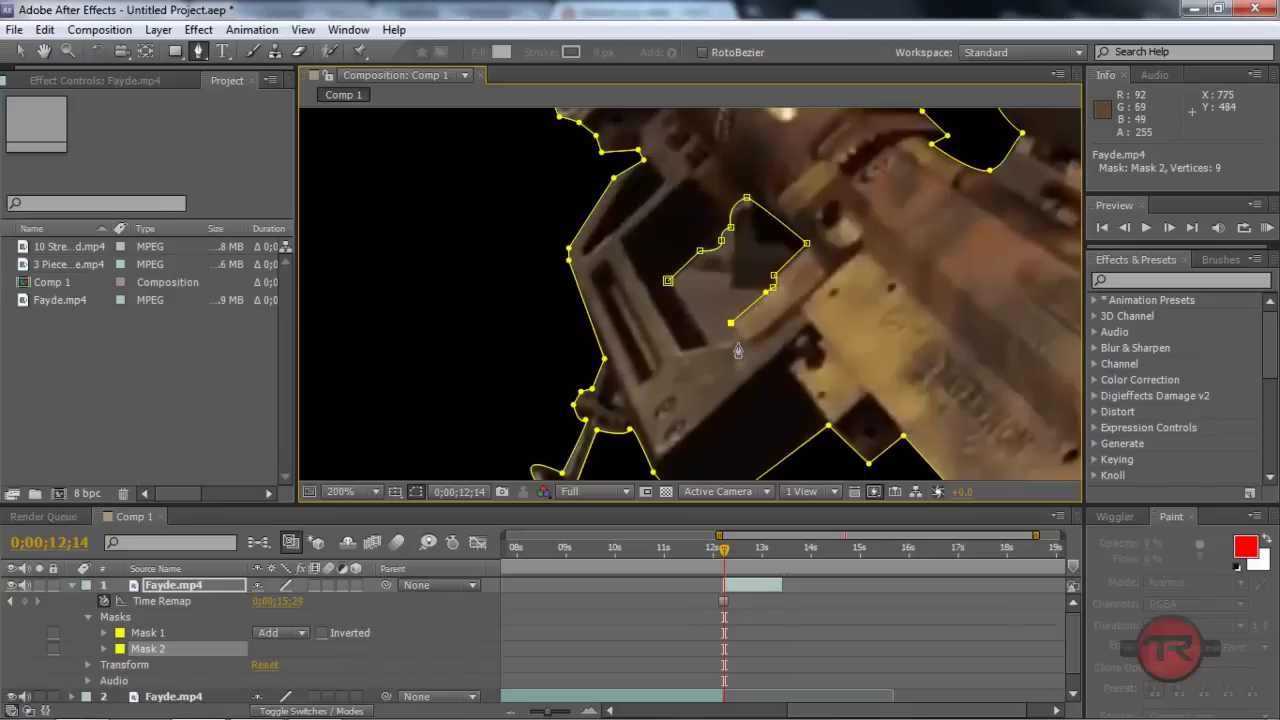
left_click(736, 337)
left_click(710, 344)
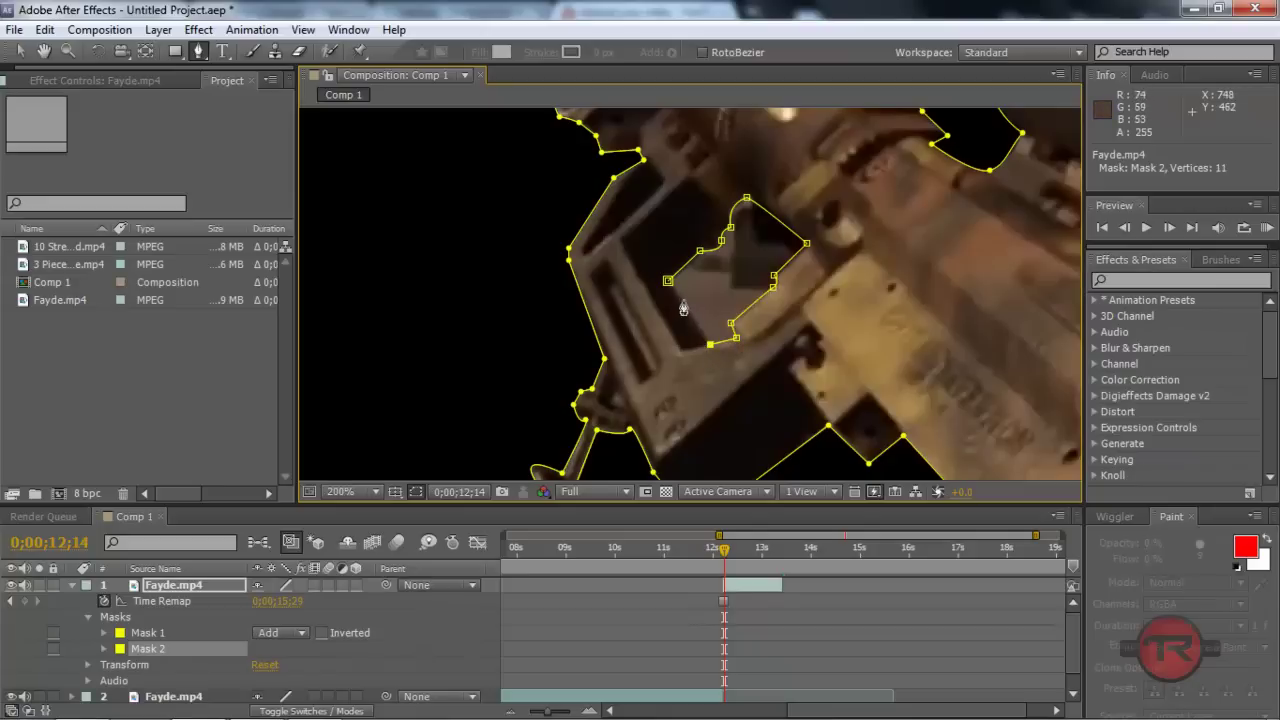
left_click(668, 282)
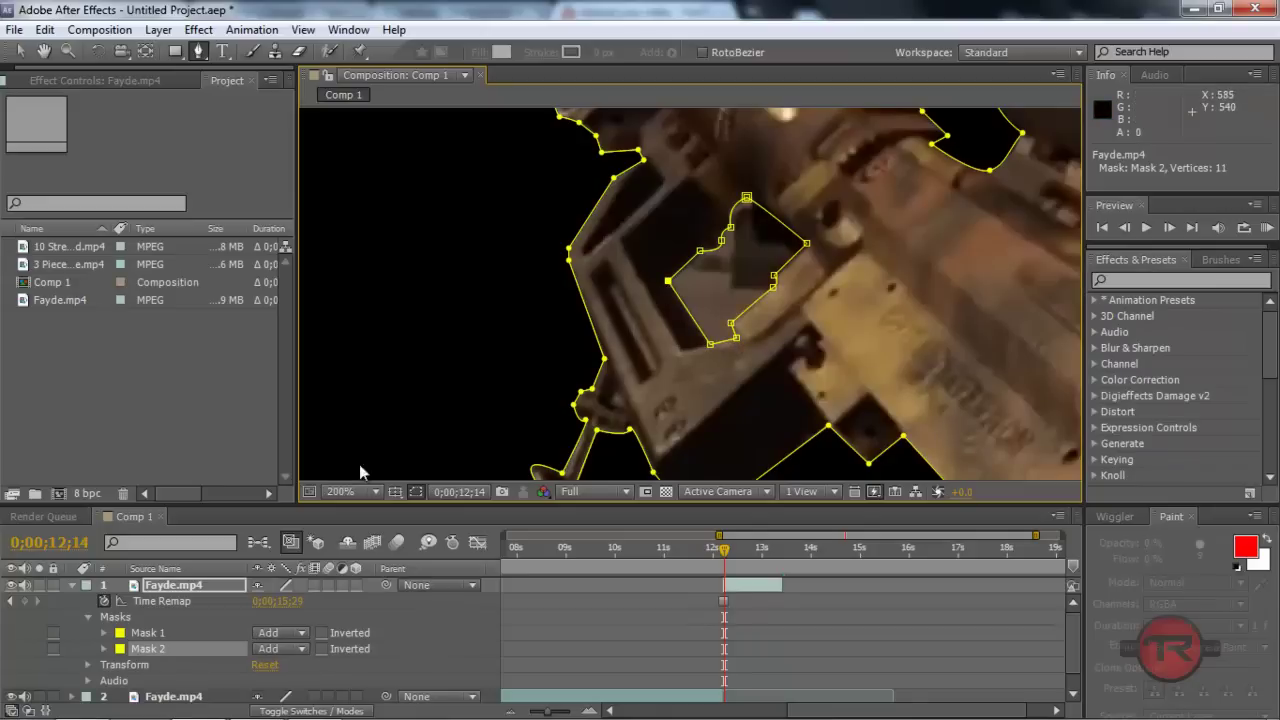
- Set Mask 2 to Subtract, fit the viewer up to 100%, and review the cut-out
left_click(300, 649)
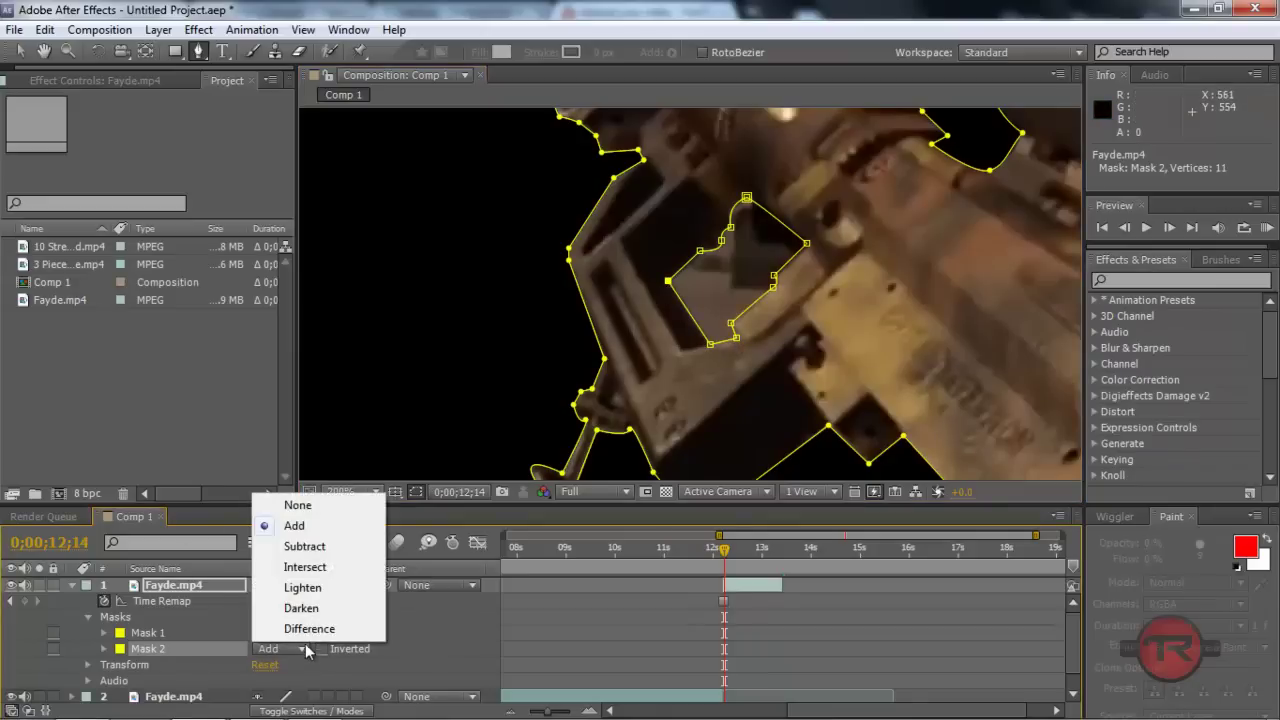
left_click(323, 543)
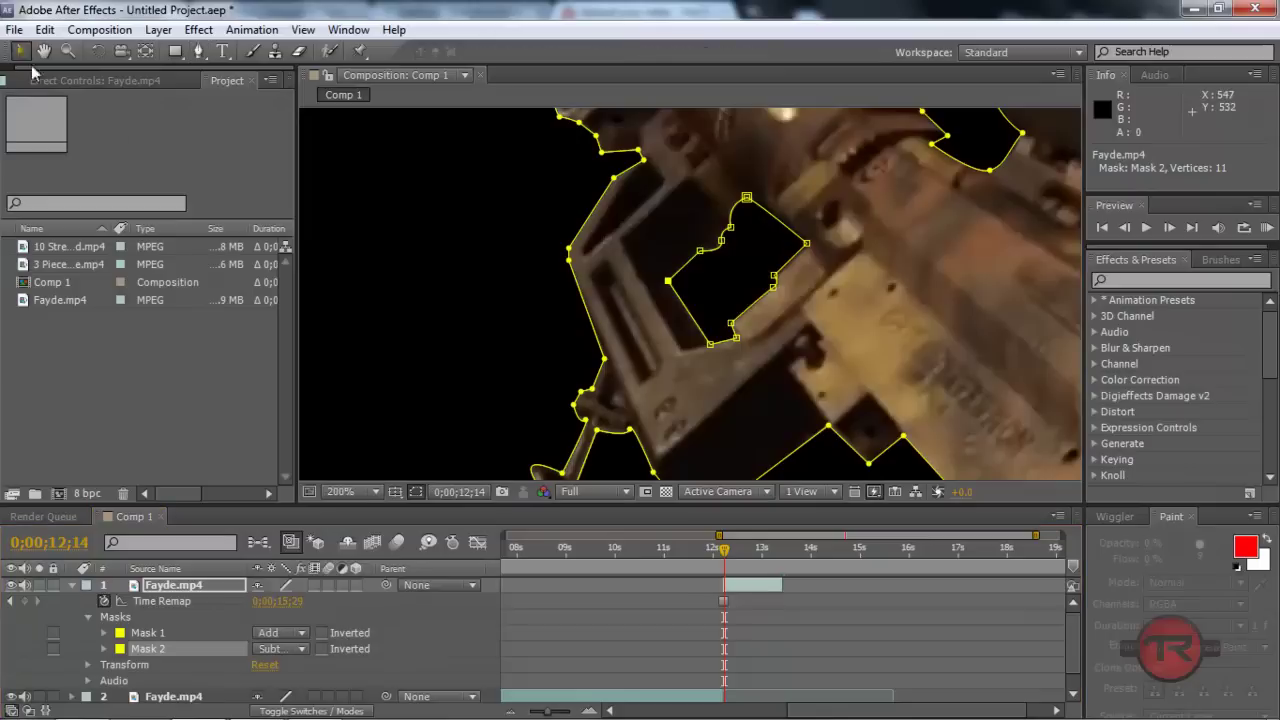
left_click(345, 491)
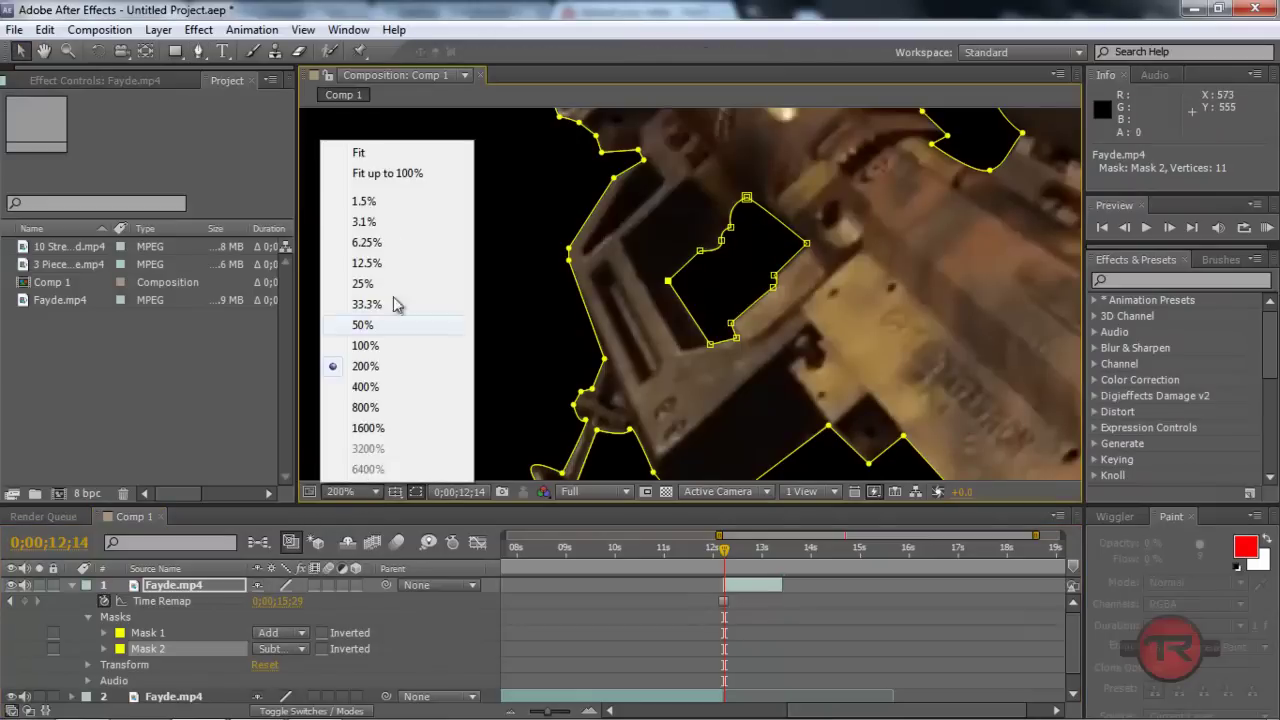
left_click(367, 174)
left_click(443, 230)
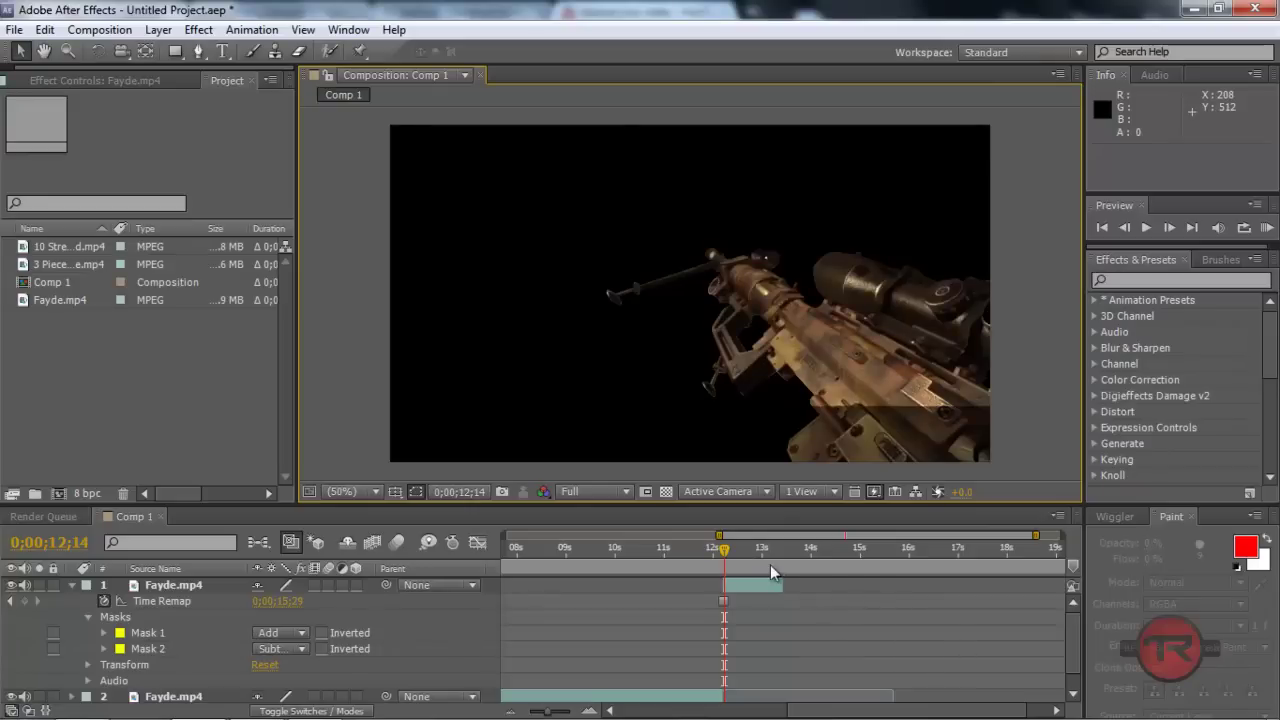
left_click(86, 587)
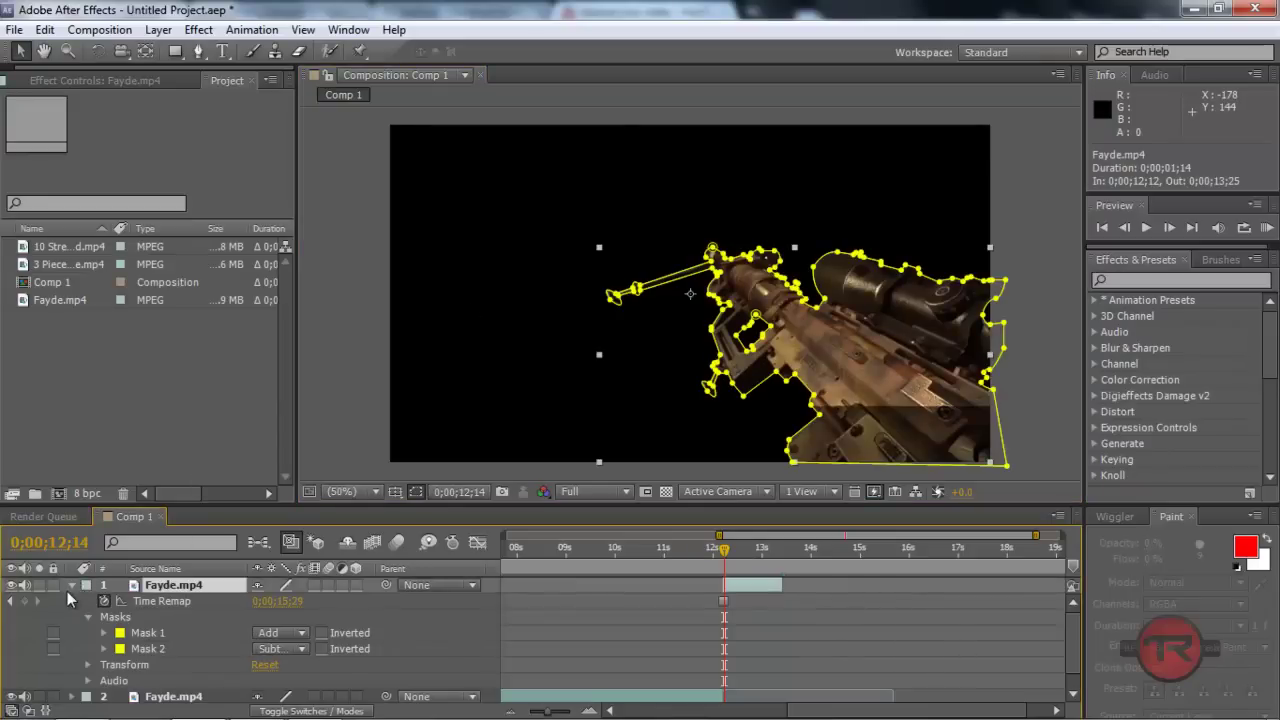
- Apply Effect > Matte > Simple Choker to the Fayde.mp4 rifle layer
left_click(71, 587)
left_click(198, 29)
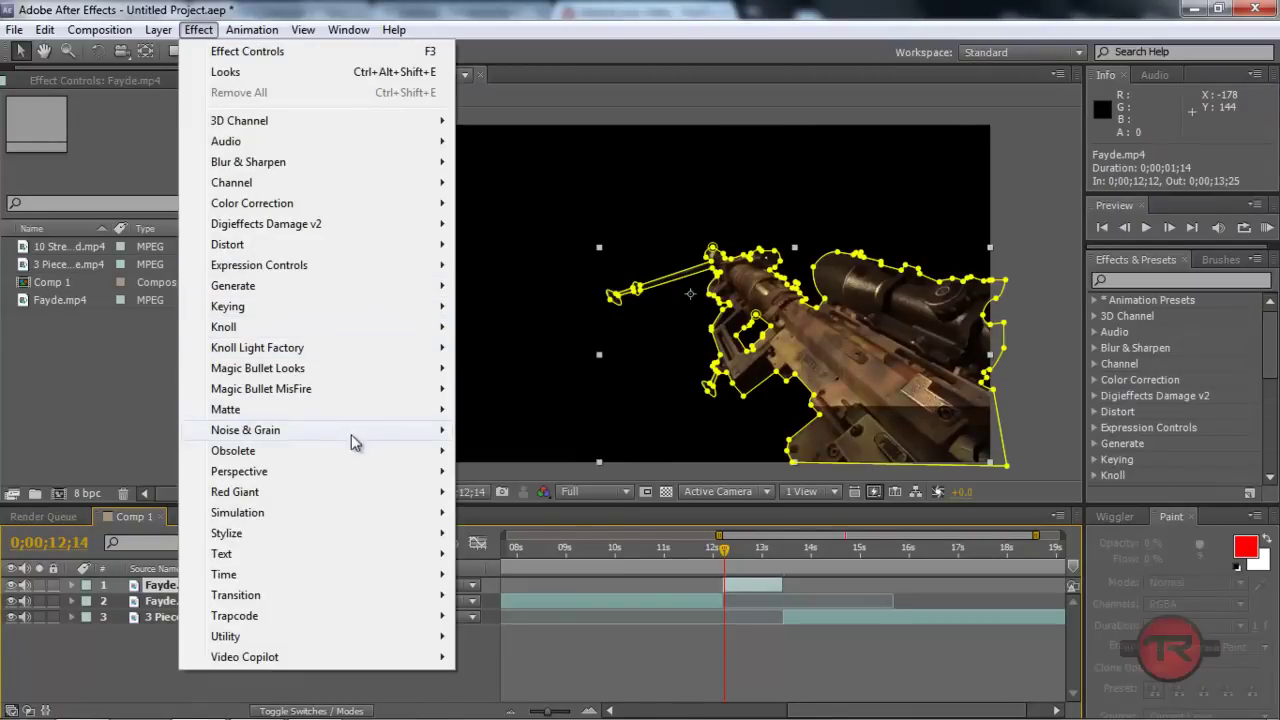
mouse_move(380, 409)
left_click(477, 446)
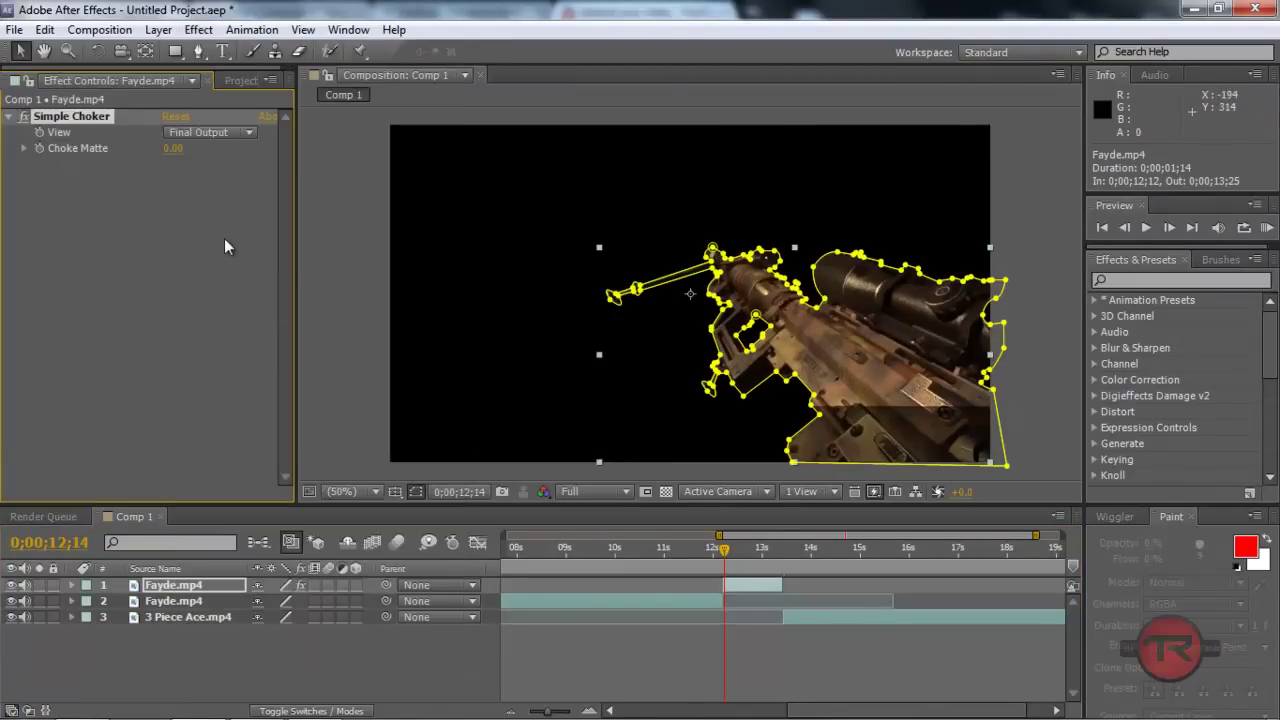
- Try several Choke Matte values, then set Choke Matte to 2.00
left_click_drag(160, 147, 70, 147)
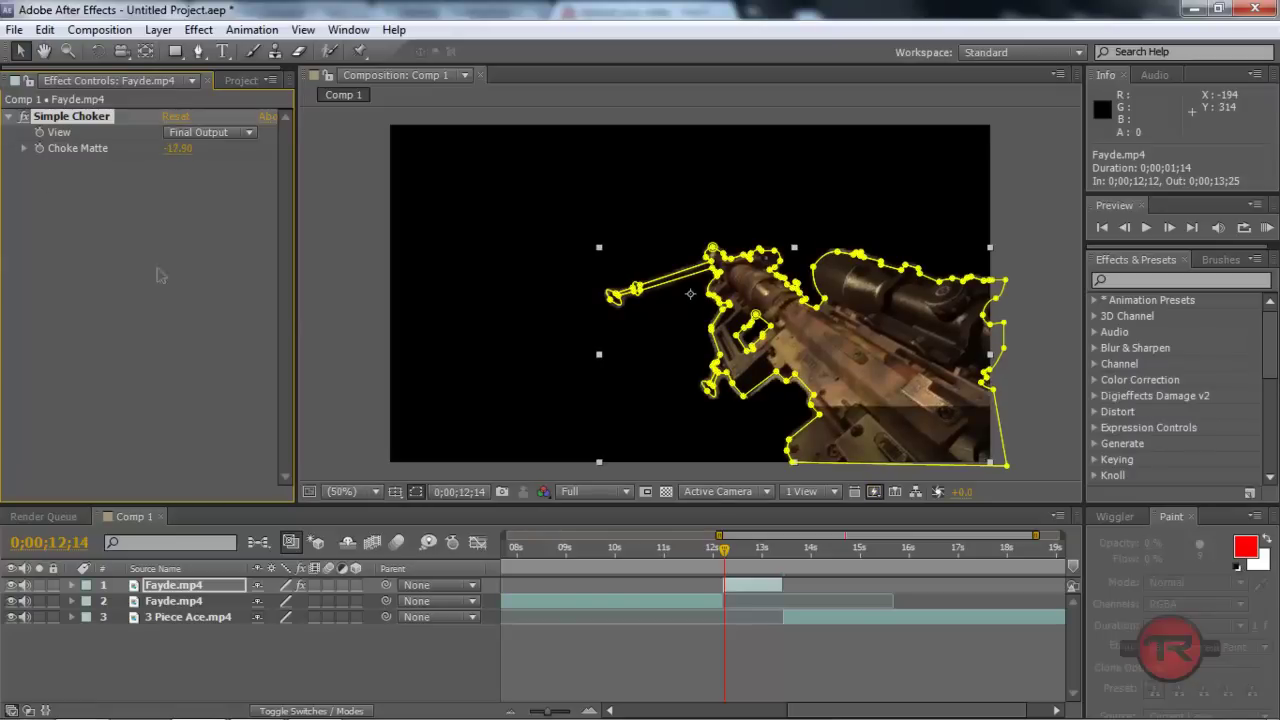
left_click(378, 318)
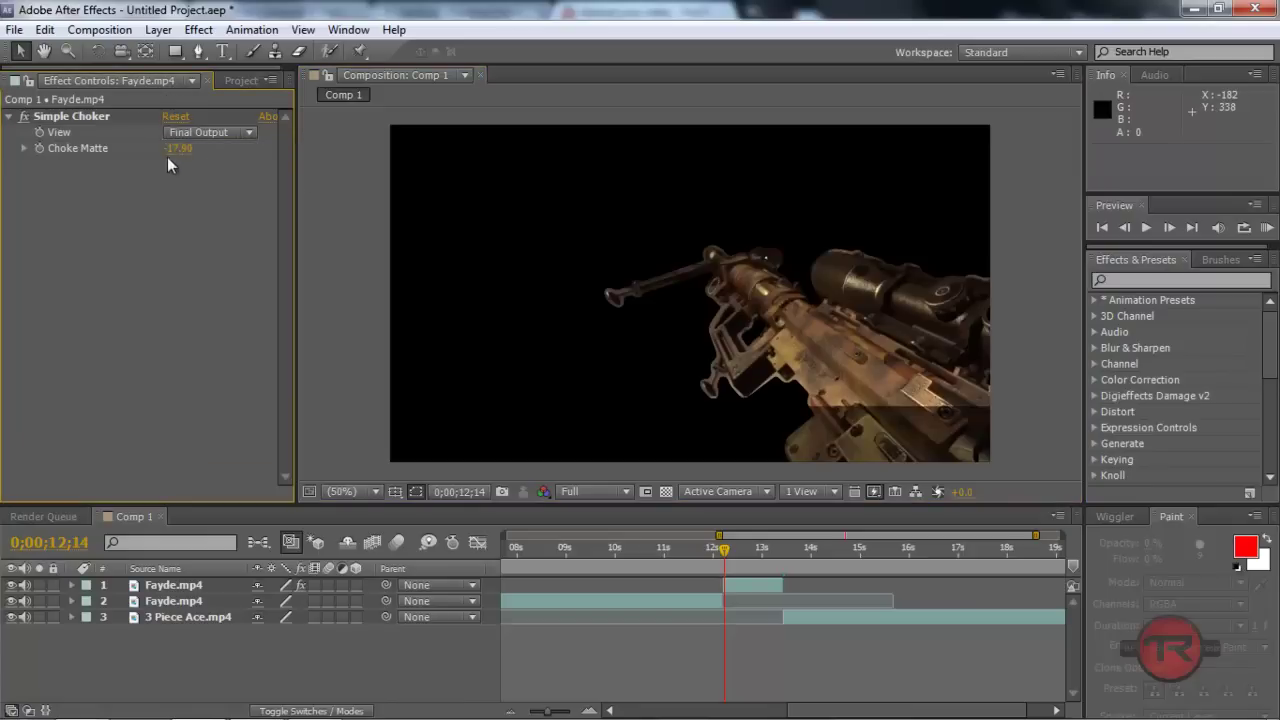
left_click_drag(178, 148, 312, 178)
left_click(326, 251)
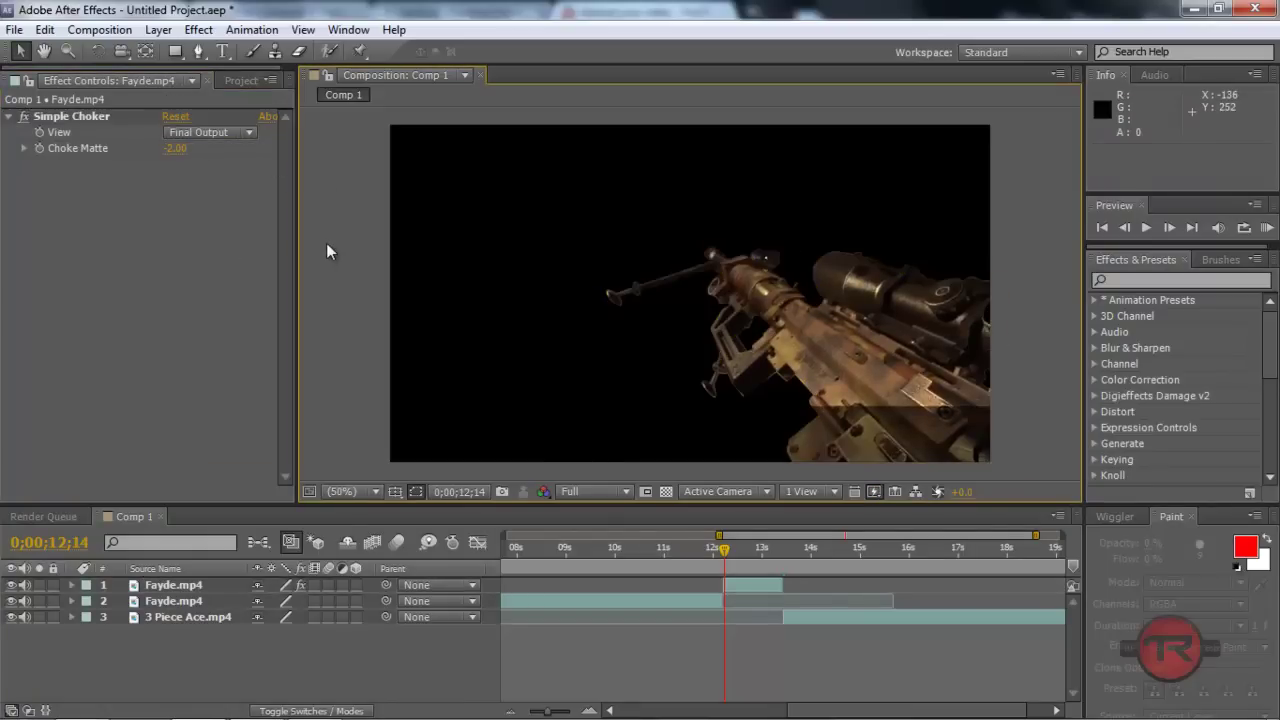
mouse_move(175, 148)
left_mouse_down()
mouse_move(256, 157)
mouse_move(199, 155)
left_mouse_up()
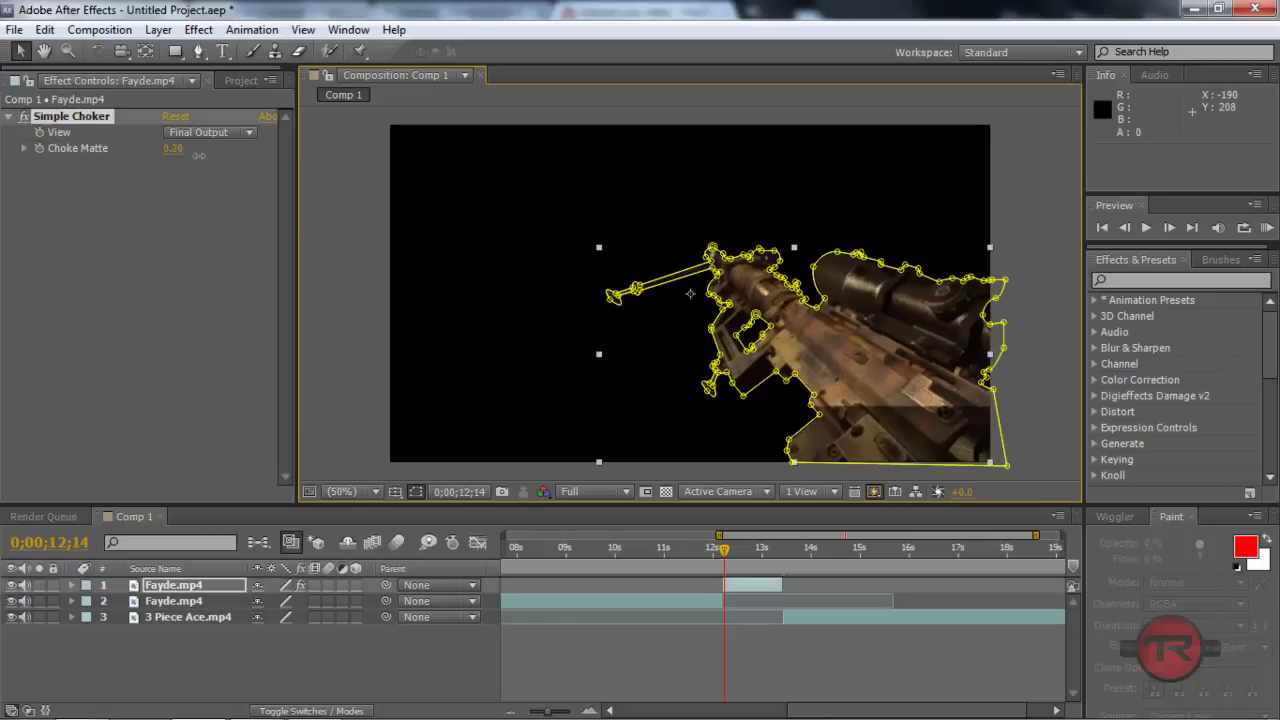
left_click(325, 191)
left_click(168, 150)
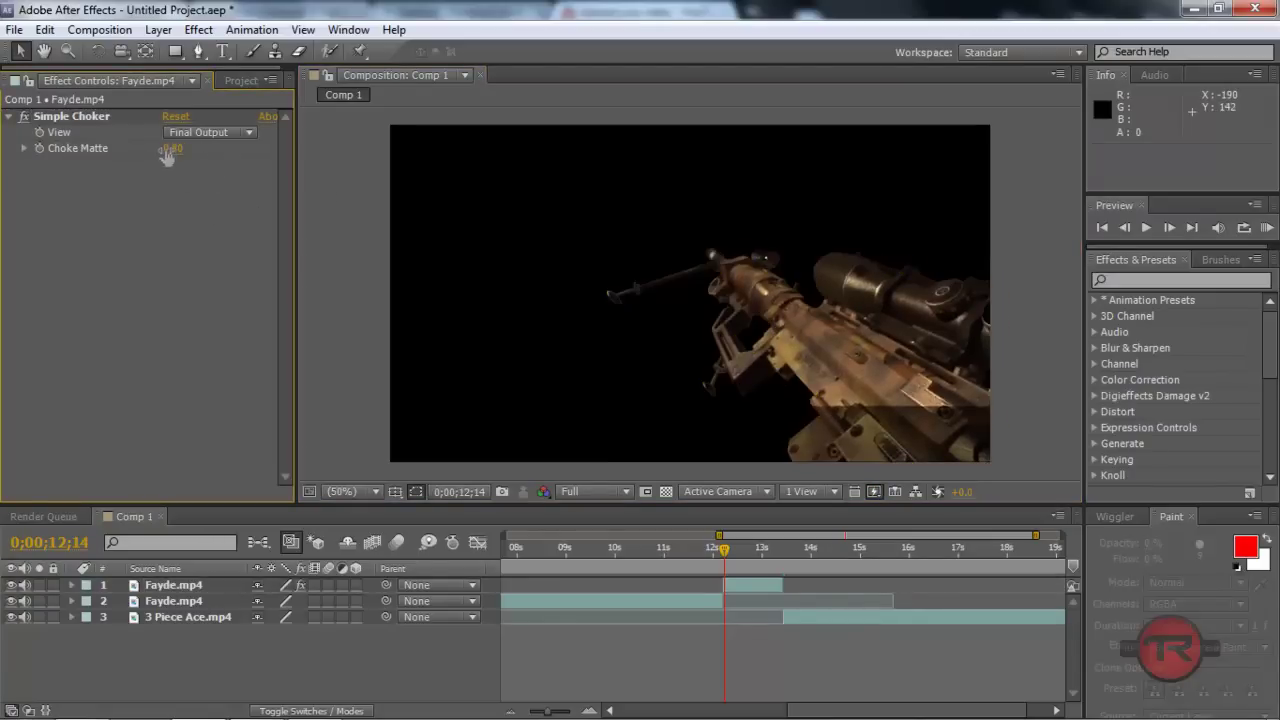
left_click(171, 148)
type("2")
left_click(434, 285)
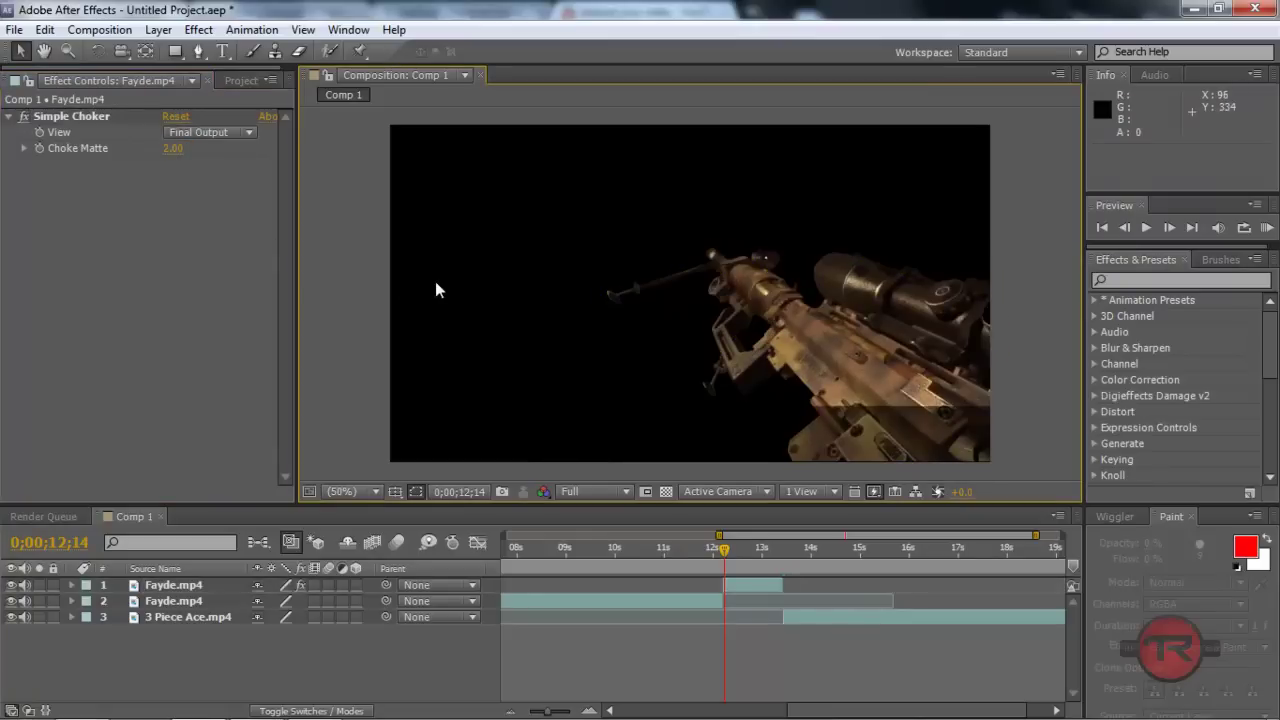
- Toggle the Simple Choker effect off and on twice to compare the edges
left_click(25, 119)
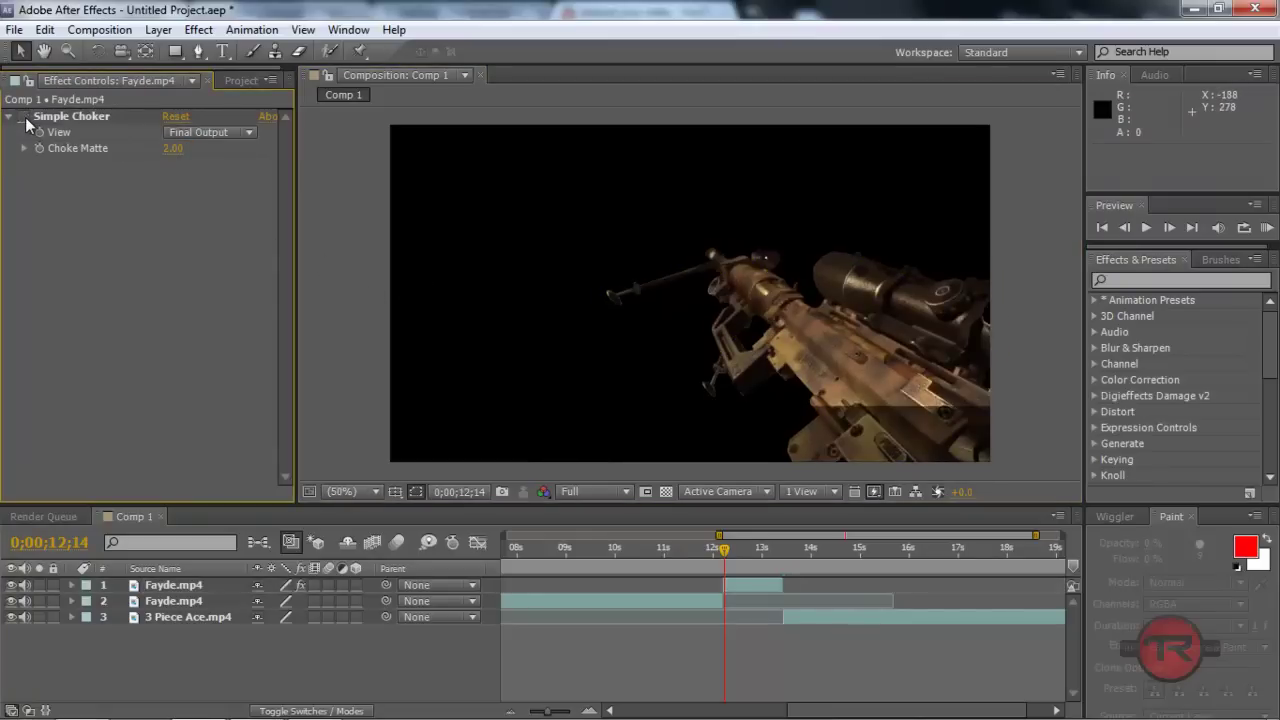
left_click(25, 119)
left_click(25, 119)
left_click(25, 119)
- Shift 3 Piece Ace.mp4 slightly earlier and split it at 0;00;12;15
left_click_drag(552, 712, 548, 711)
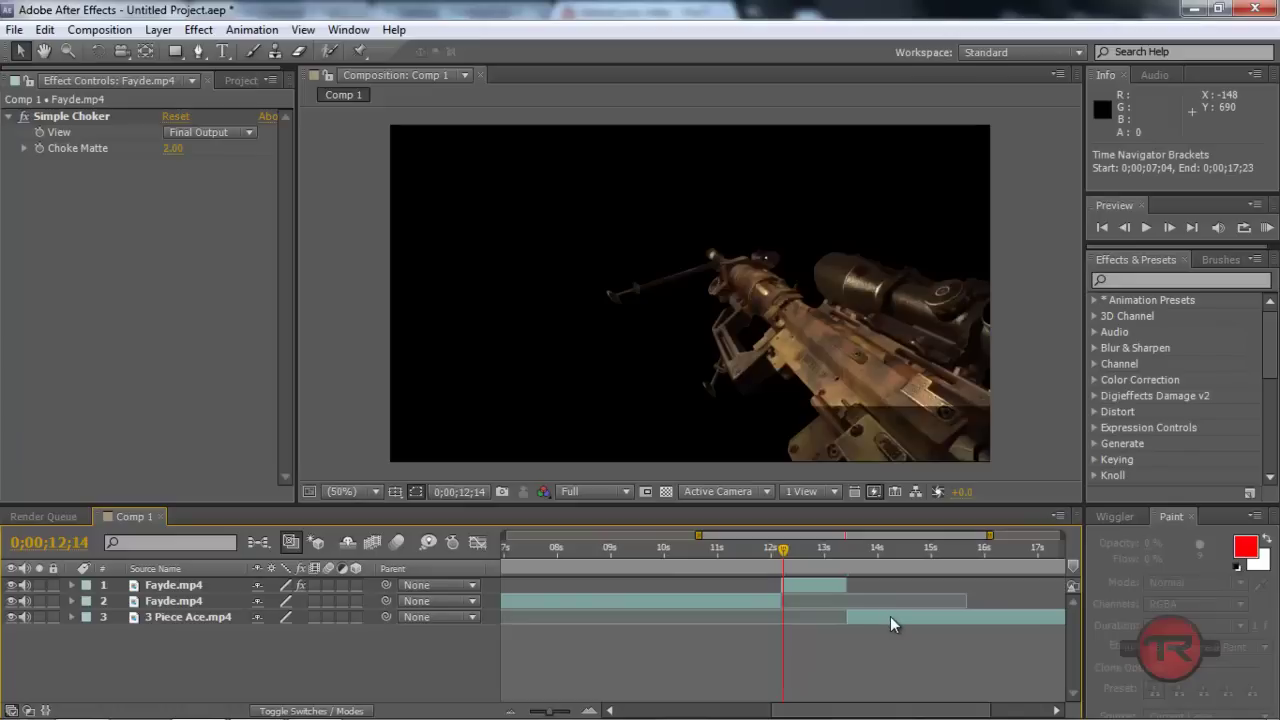
left_click_drag(890, 616, 821, 617)
left_click(593, 711)
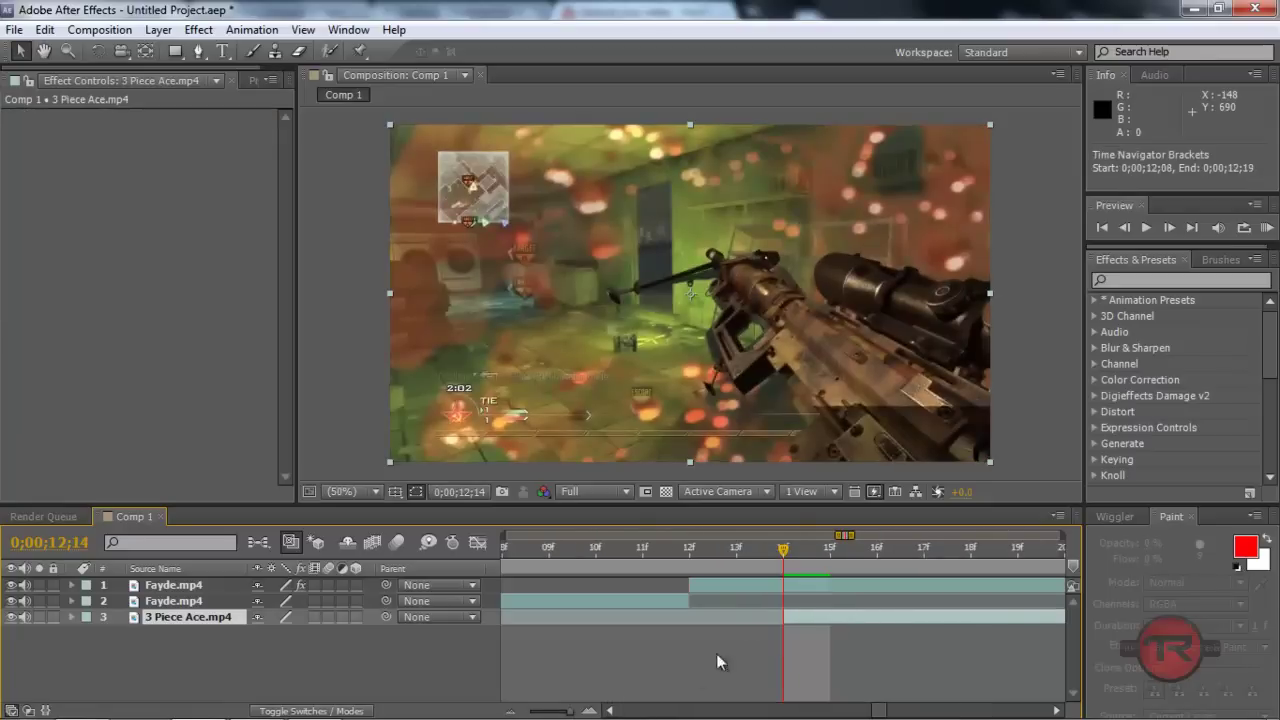
left_click(812, 547)
key("ctrl+shift+d")
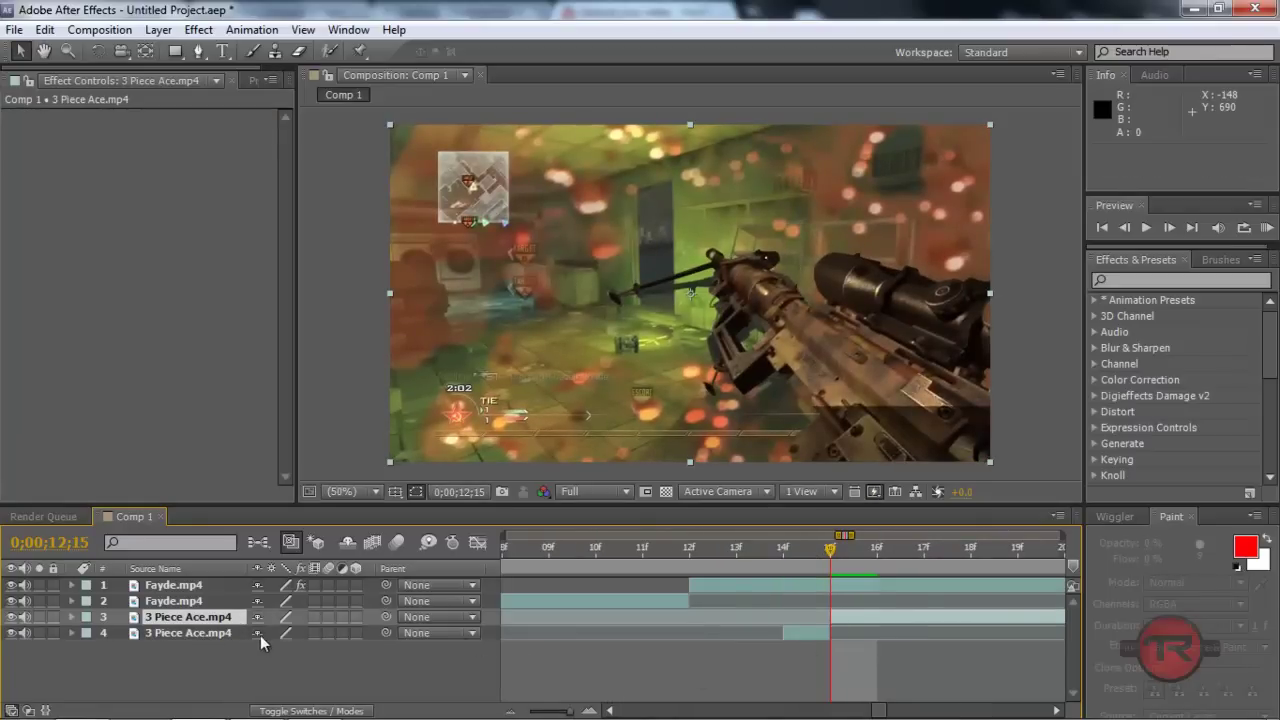
- Freeze the fourth 3 Piece Ace.mp4 layer on its current frame and extend the hold to about 13;06
left_click(230, 633)
left_click(158, 29)
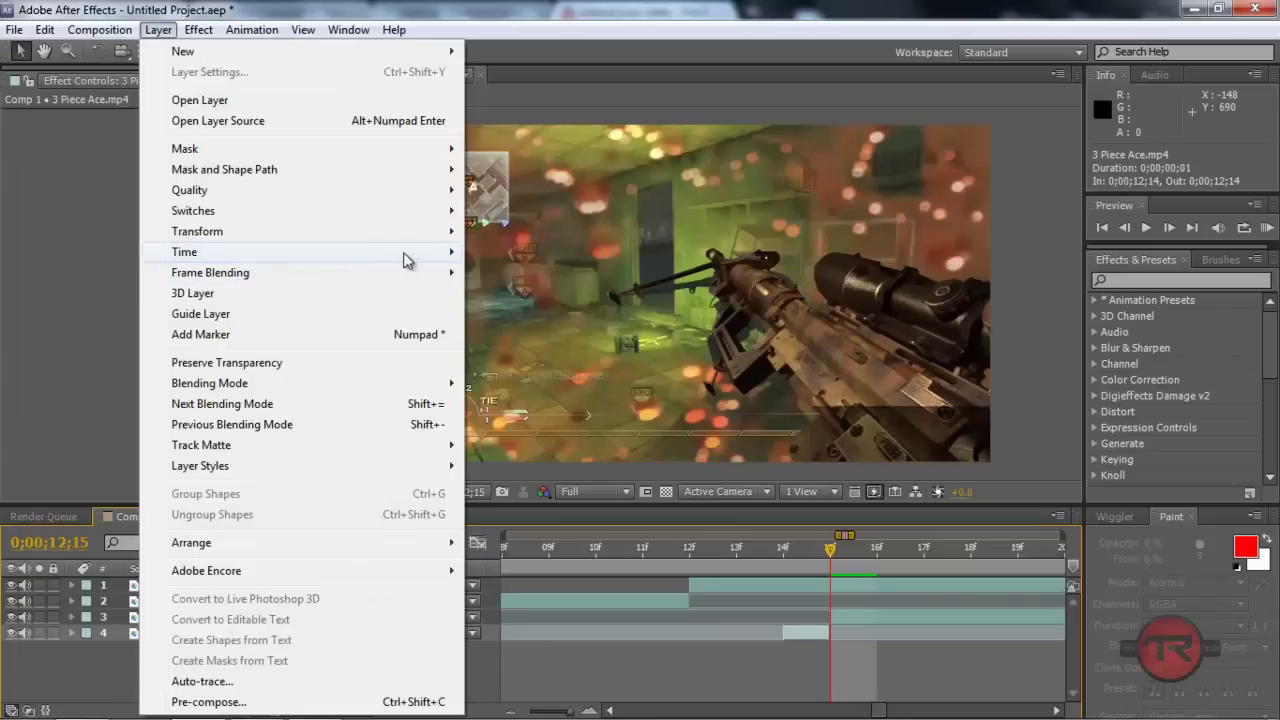
mouse_move(407, 260)
left_click(545, 315)
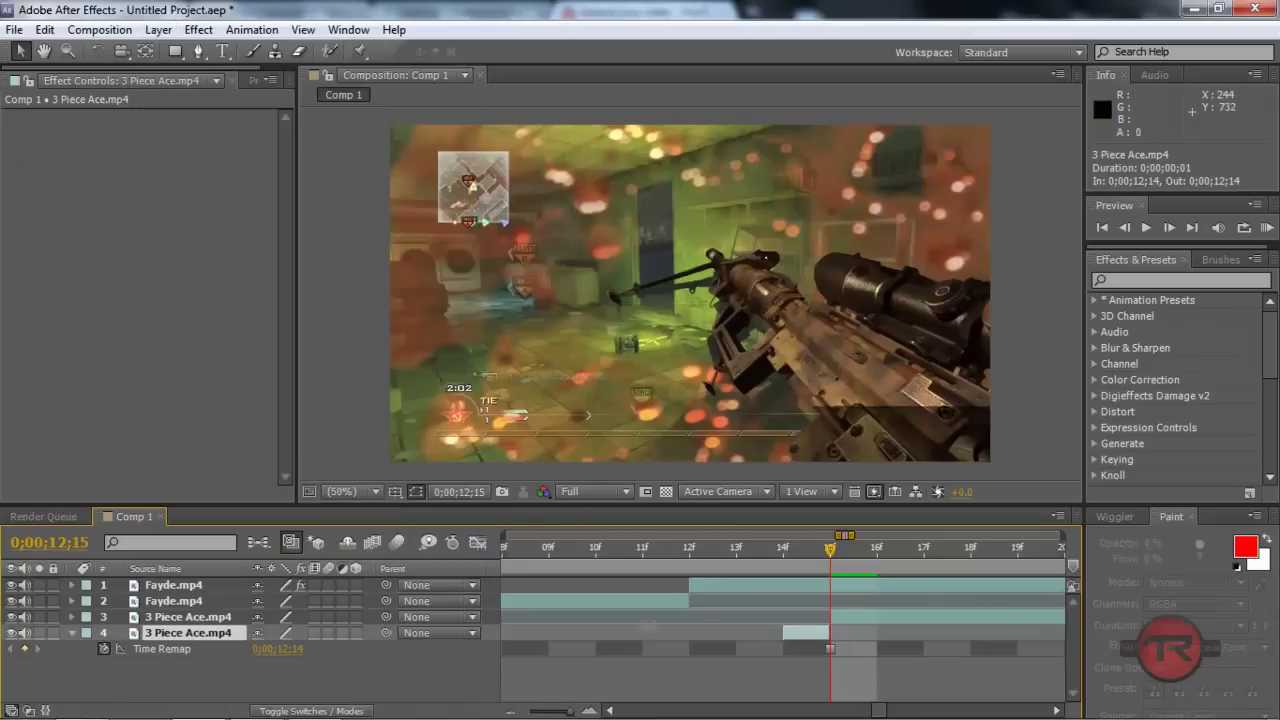
left_click_drag(572, 711, 560, 711)
left_click_drag(782, 633, 881, 621)
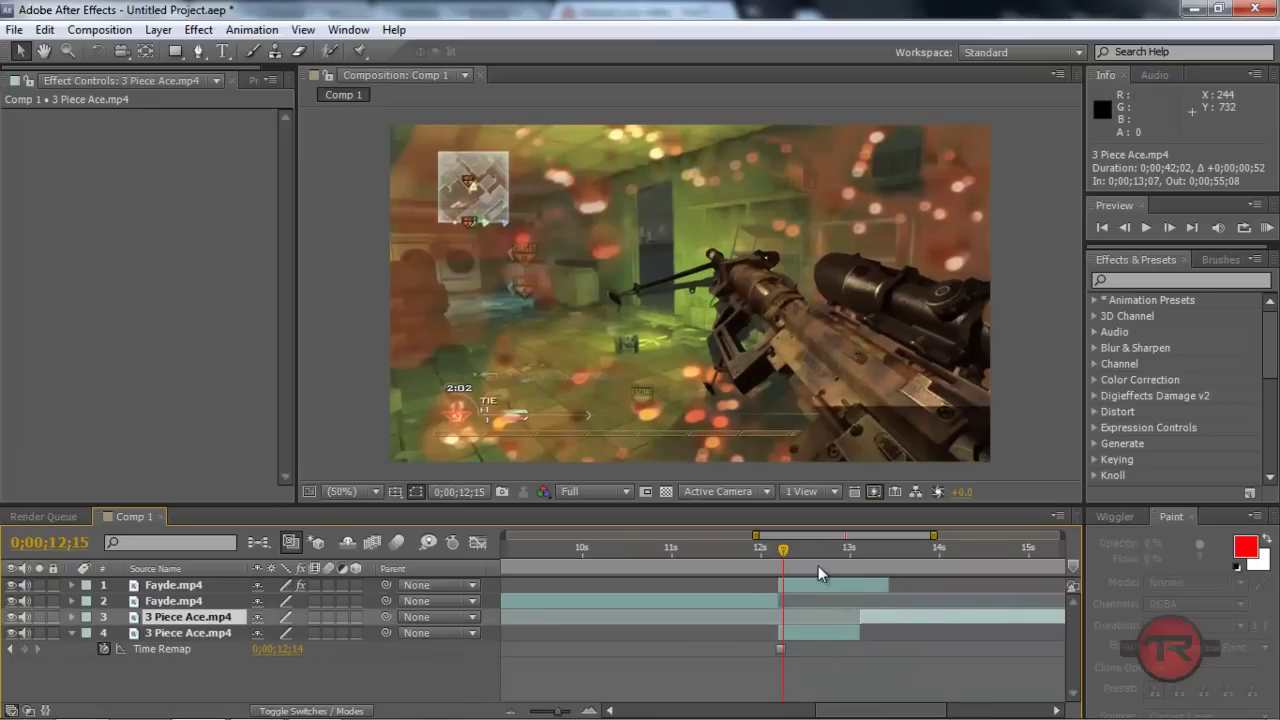
- Scrub through the freeze and trim layer 3's start earlier to 12;58
left_click_drag(783, 551, 779, 557)
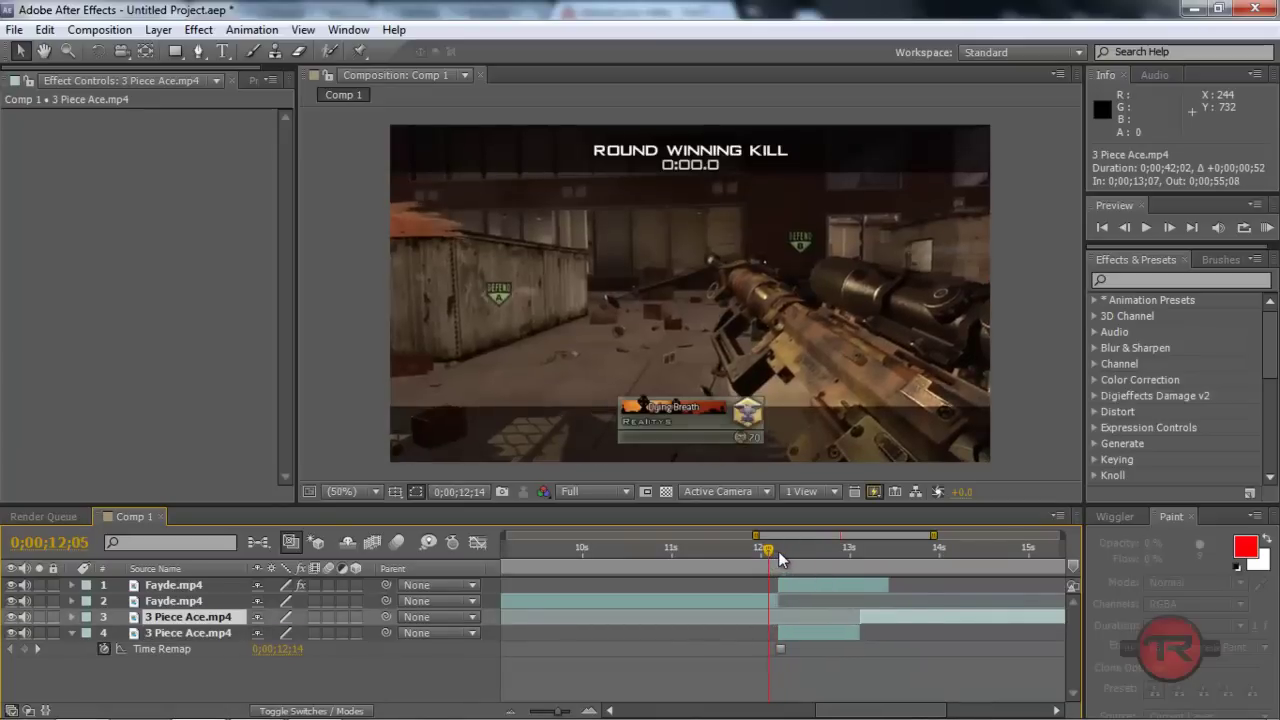
left_click_drag(778, 551, 858, 621)
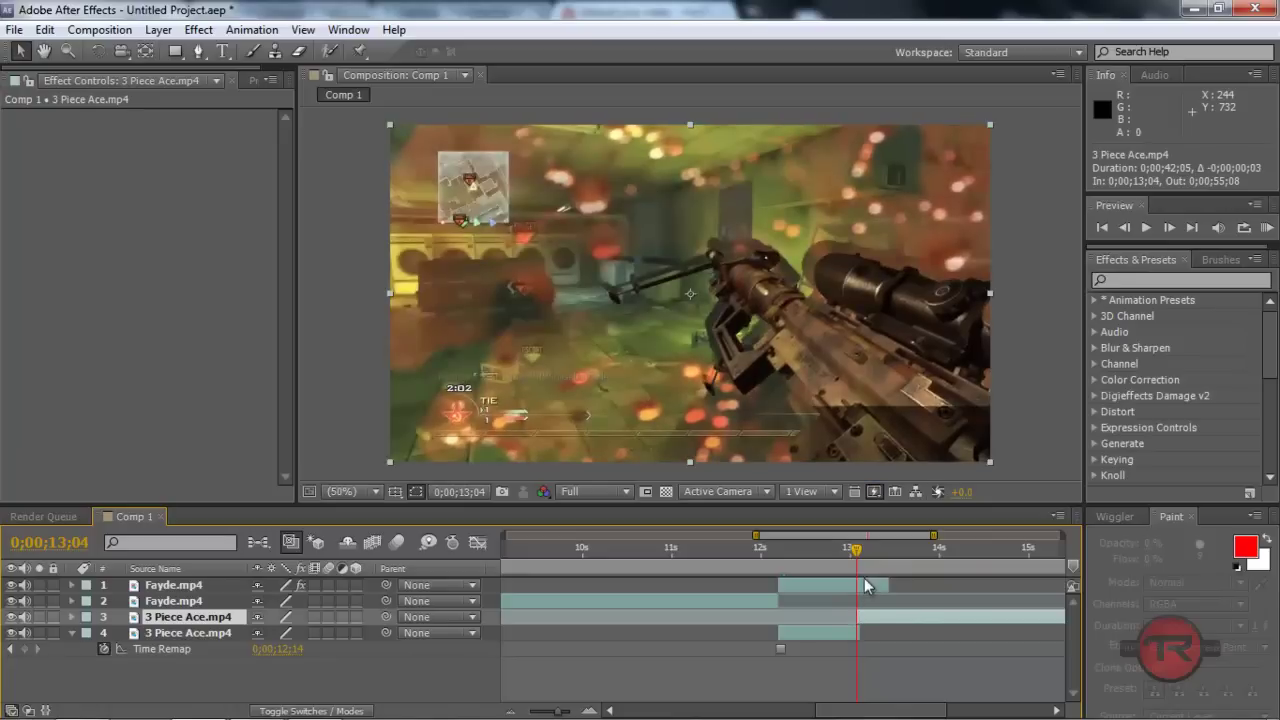
left_click_drag(860, 560, 850, 558)
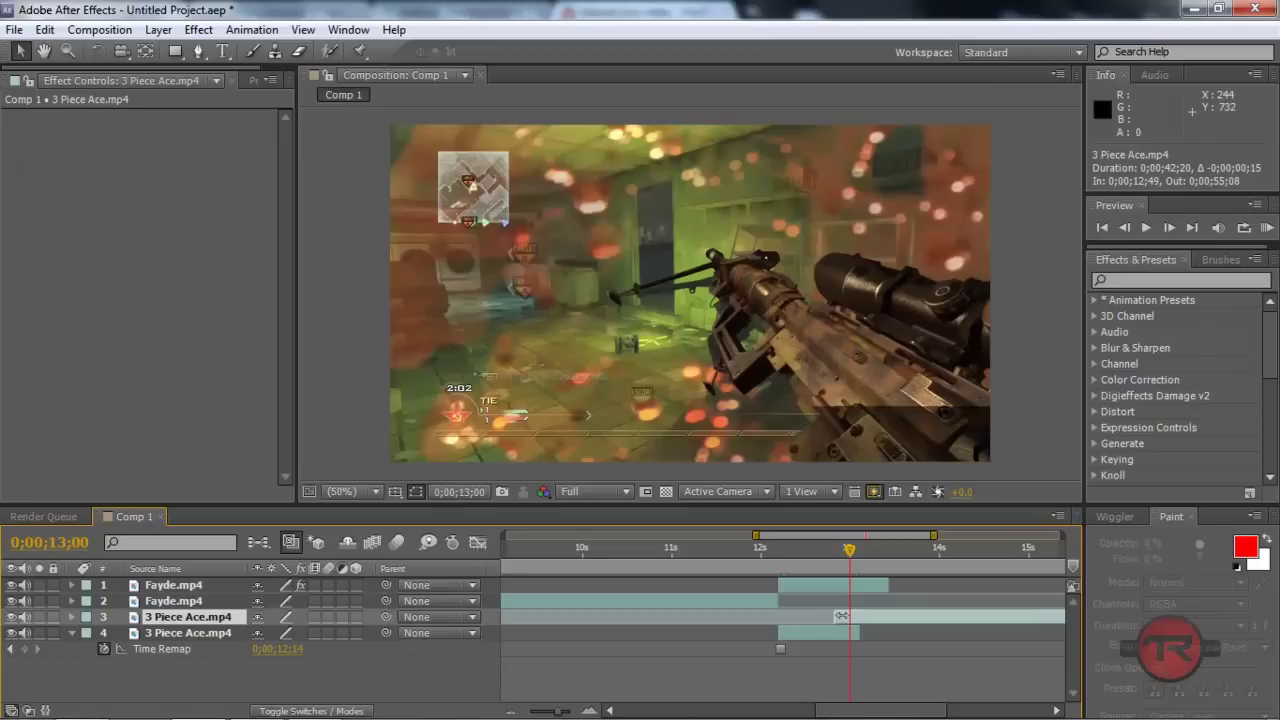
left_click_drag(852, 617, 845, 617)
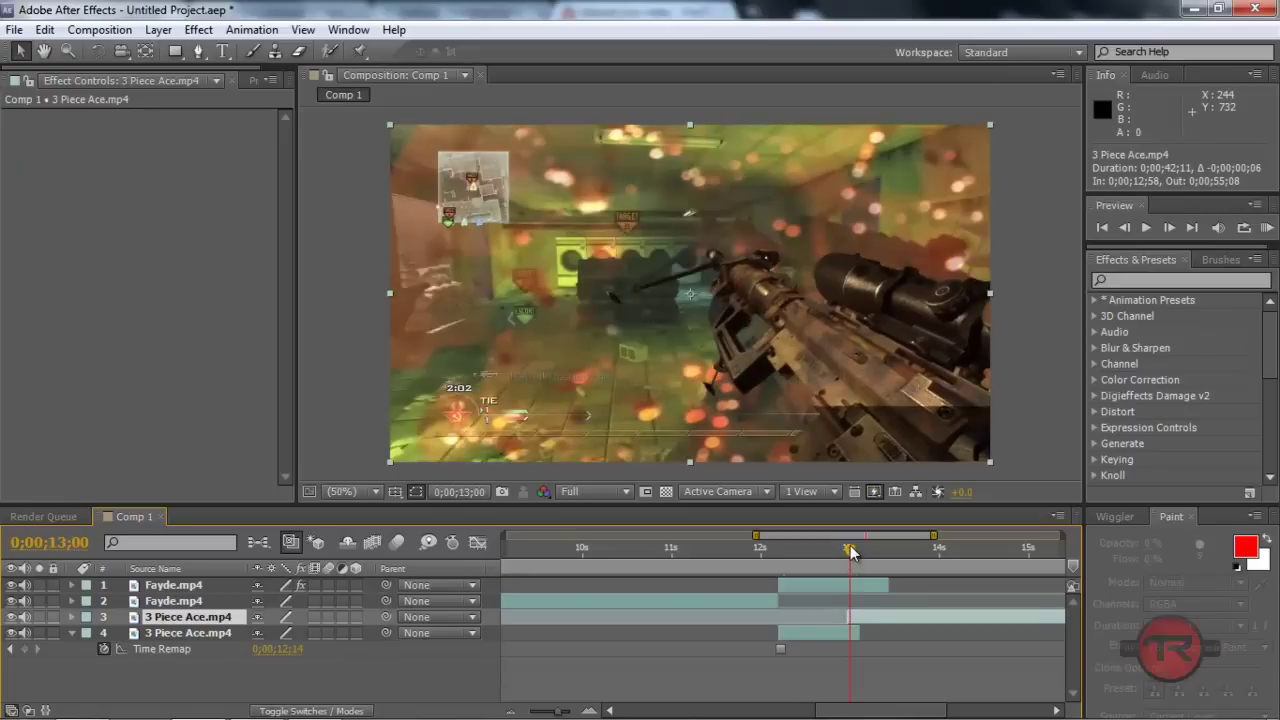
mouse_move(850, 553)
left_mouse_down()
mouse_move(840, 556)
mouse_move(858, 557)
left_mouse_up()
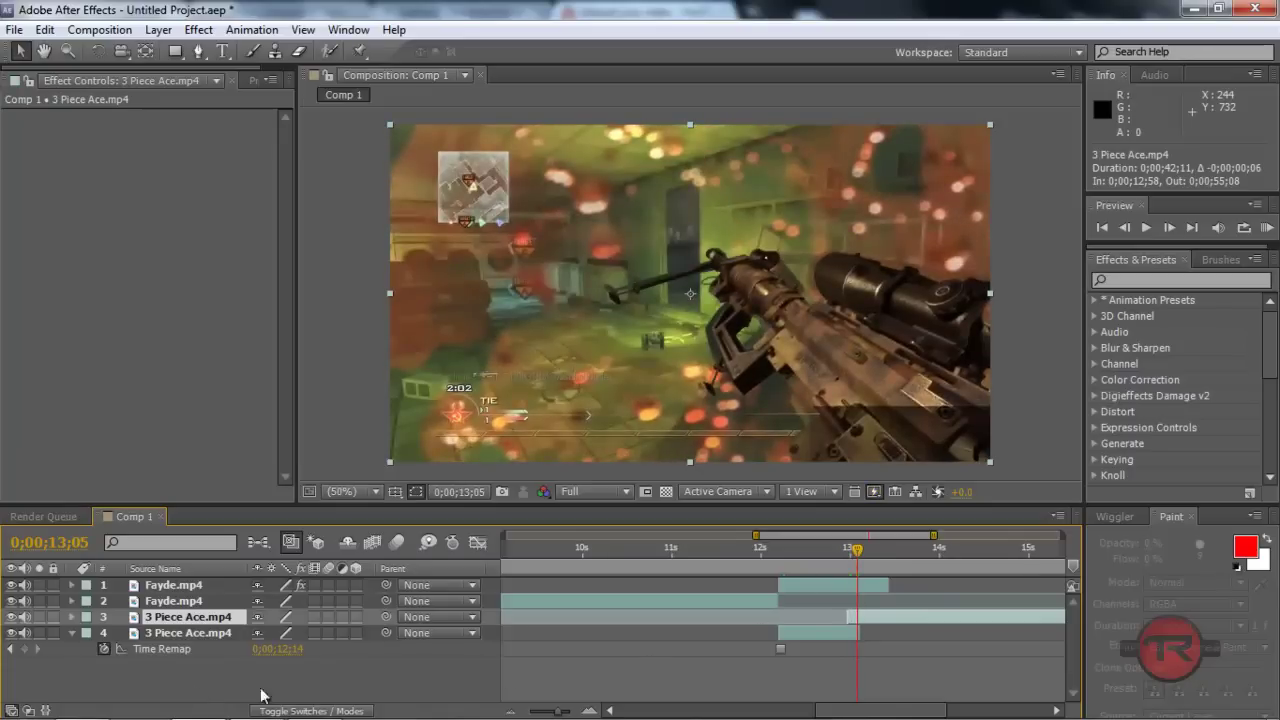
- Undo the layer timing change and scrub back to about 0;00;12;14
key("ctrl+z")
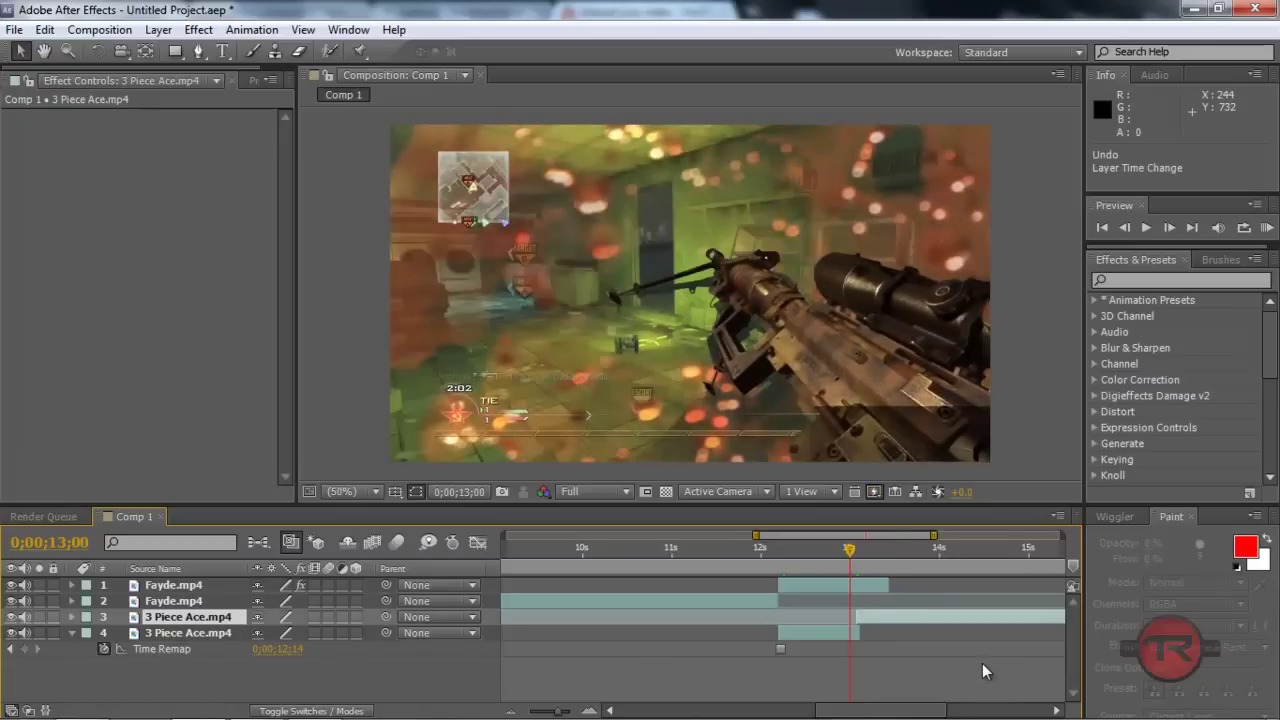
left_click(793, 557)
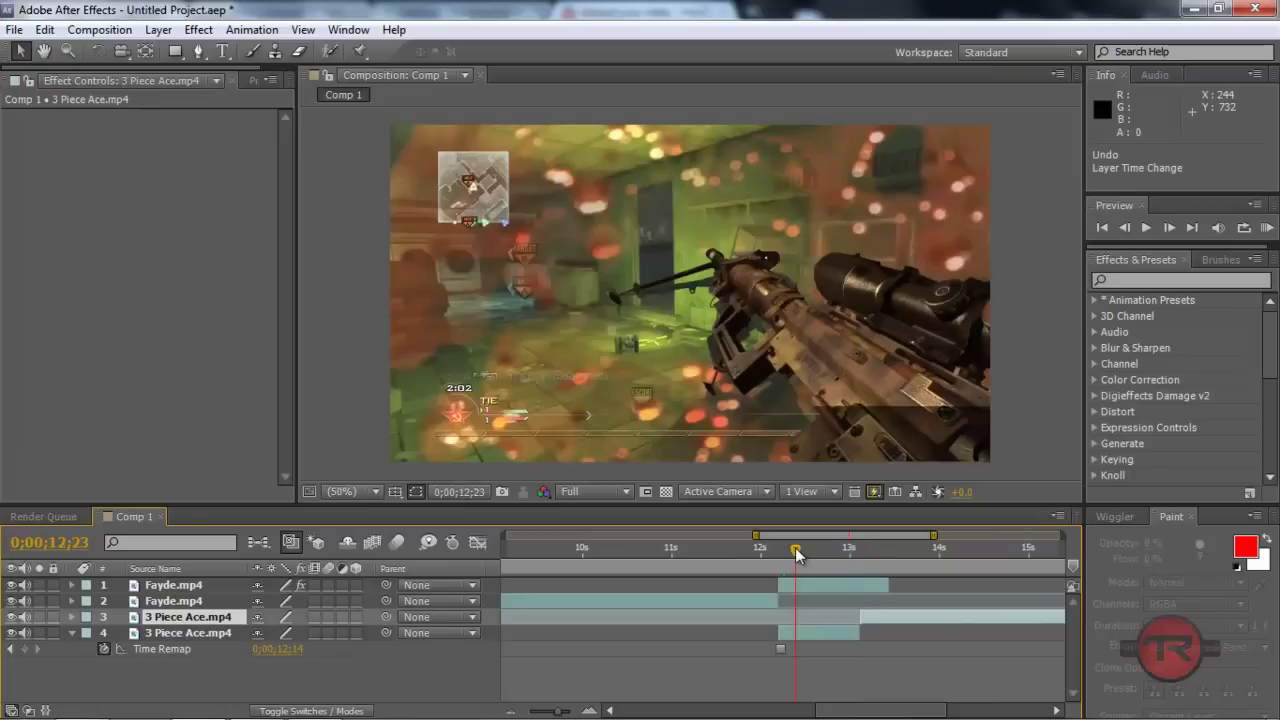
left_click_drag(791, 567, 781, 571)
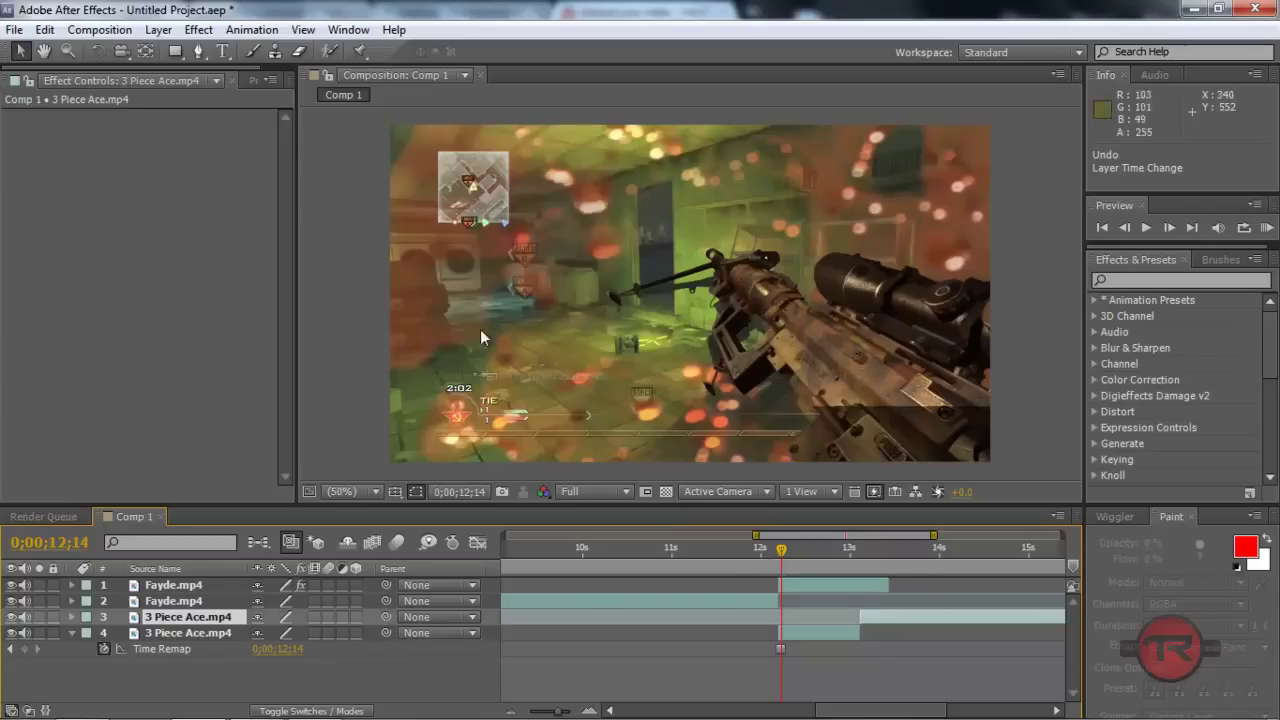
left_click(205, 31)
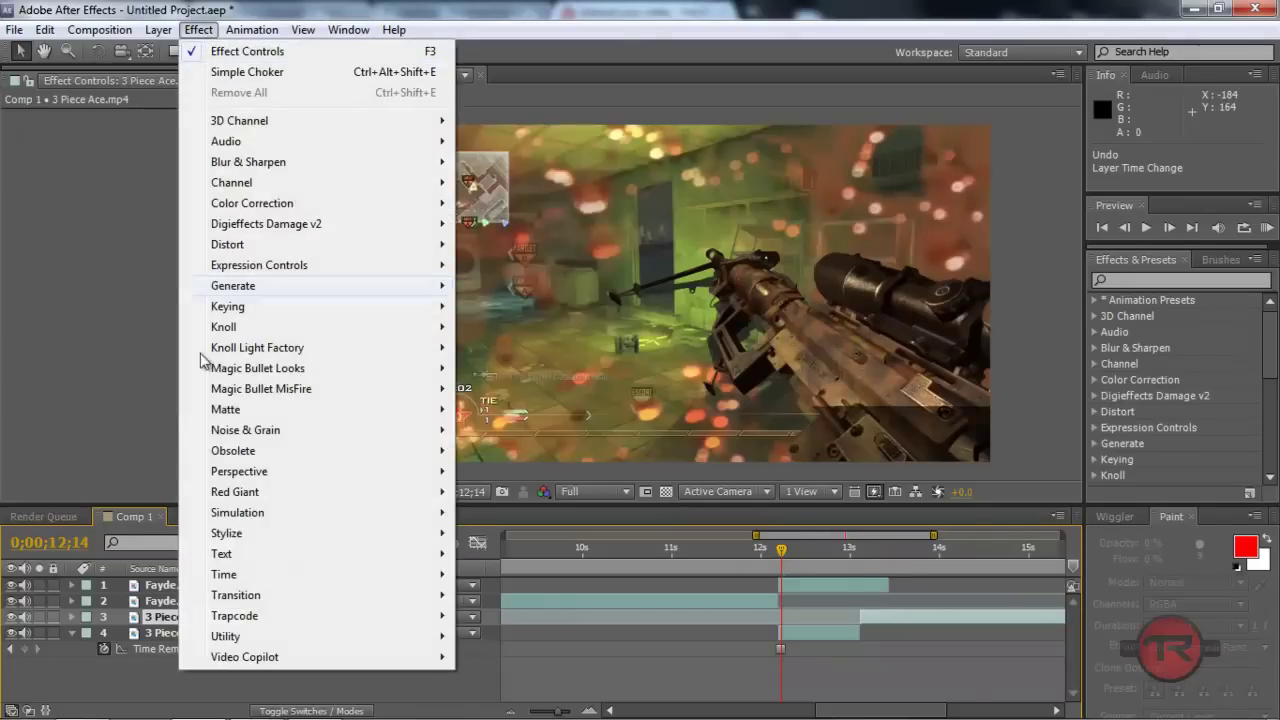
left_click(166, 601)
left_click(160, 585)
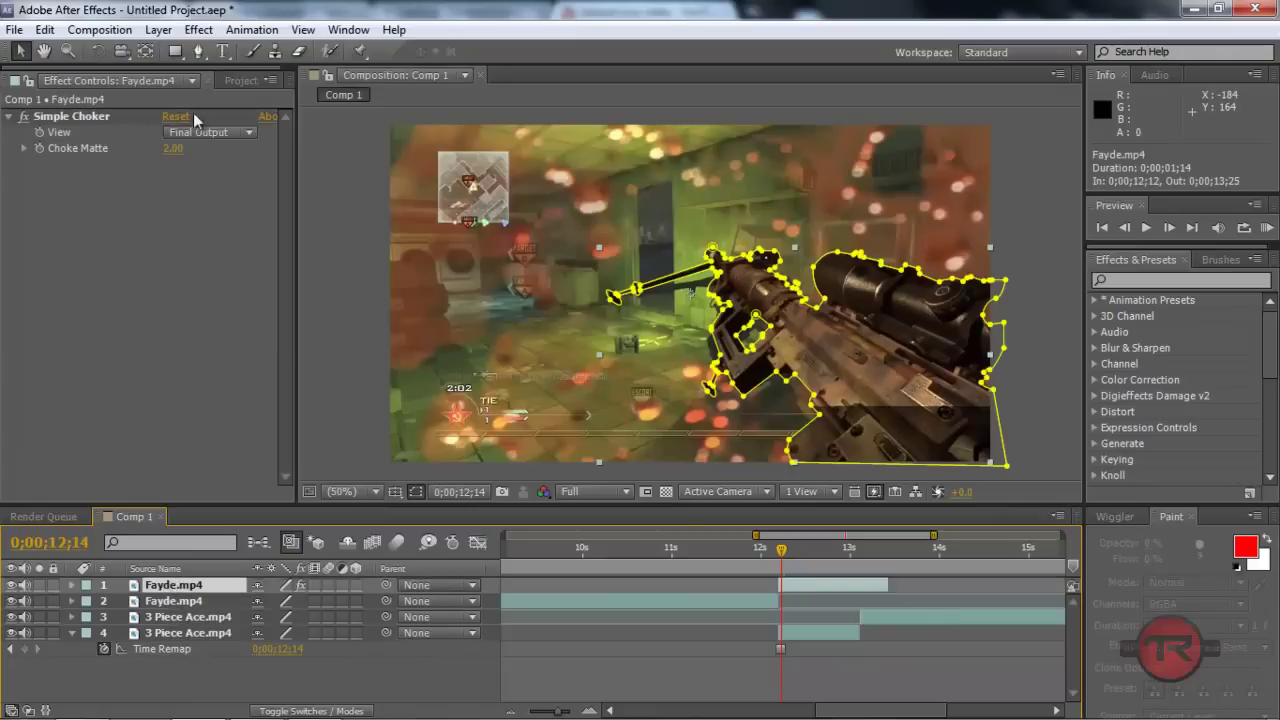
left_click(198, 29)
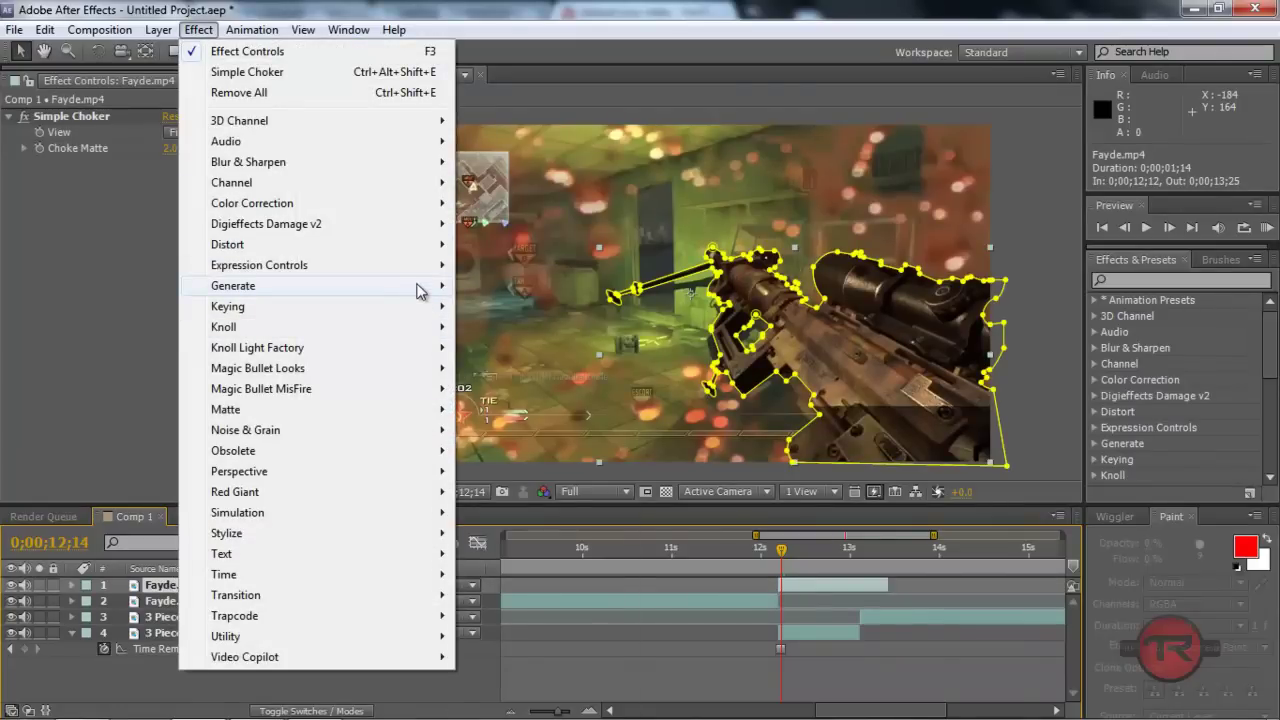
mouse_move(420, 289)
left_click(498, 657)
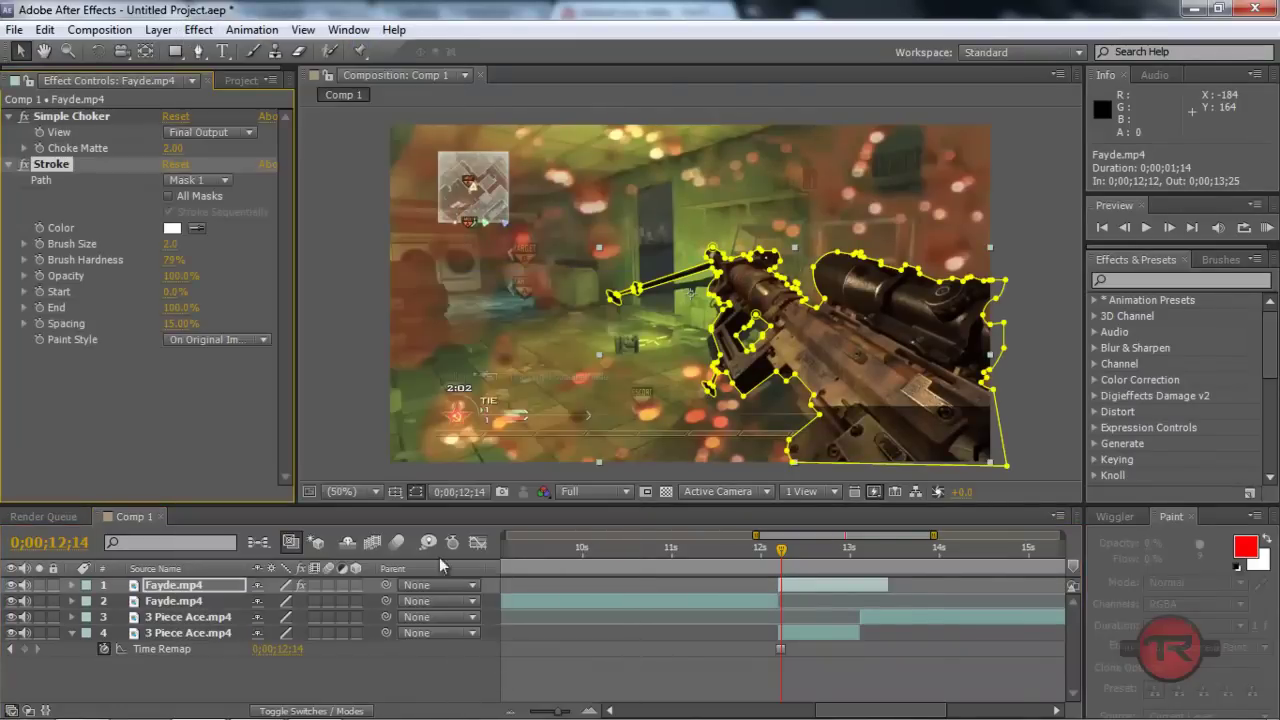
left_click(204, 335)
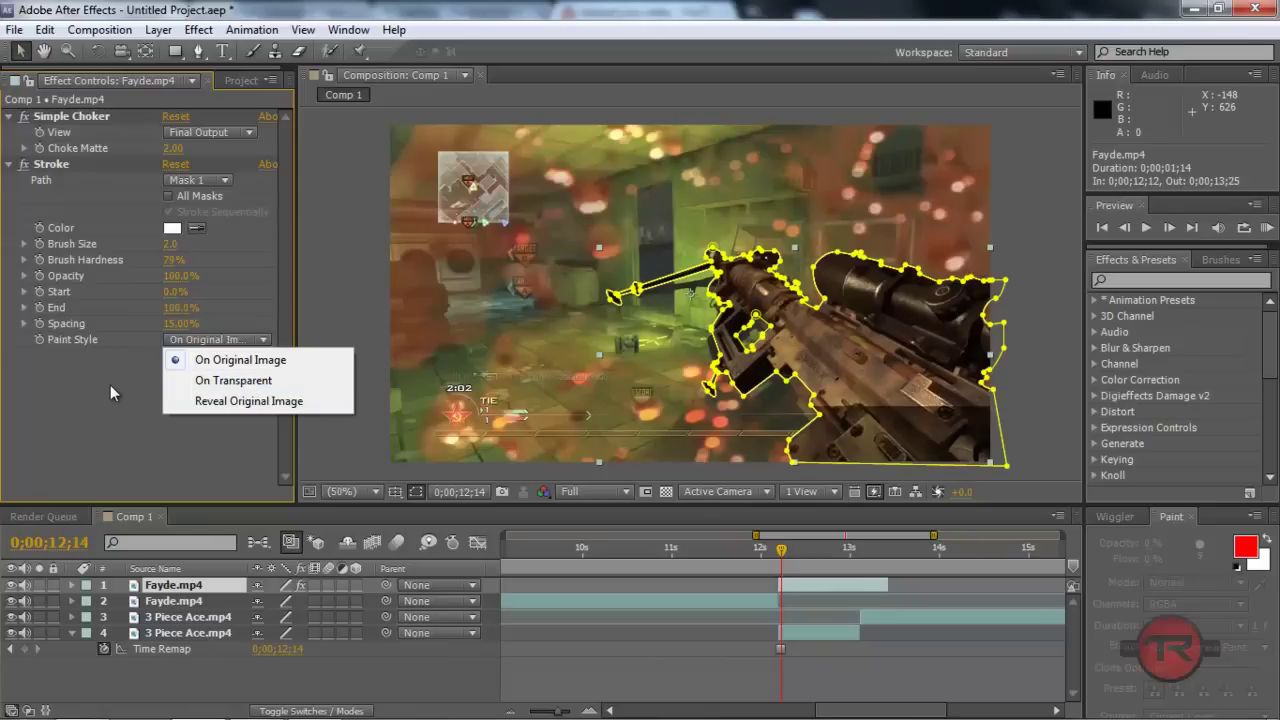
left_click(214, 401)
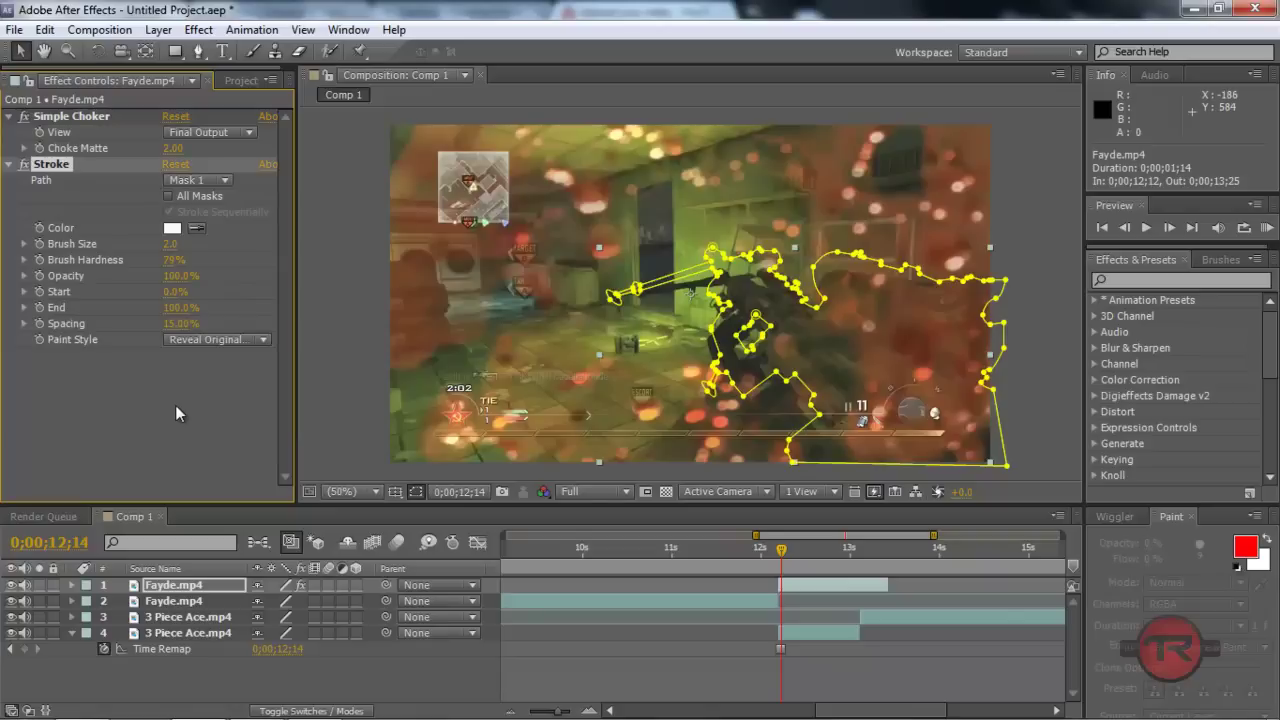
left_click(201, 337)
left_click(210, 180)
left_click(175, 228)
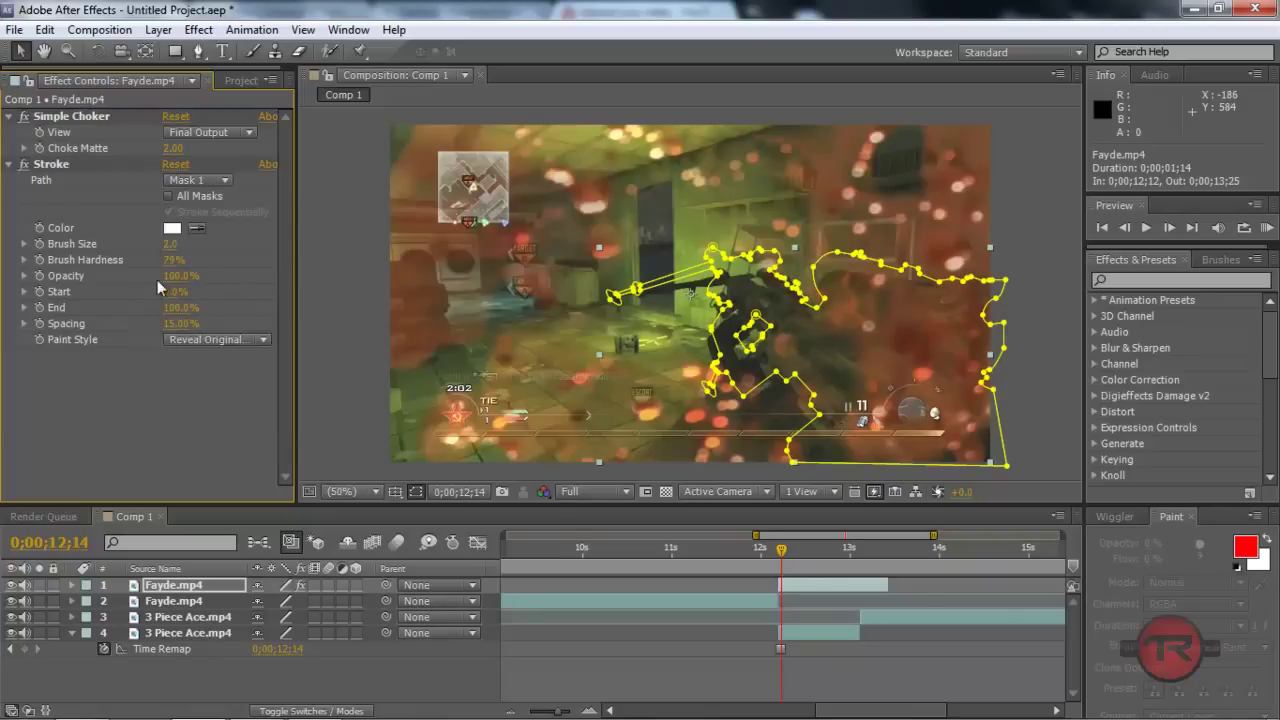
left_click(169, 196)
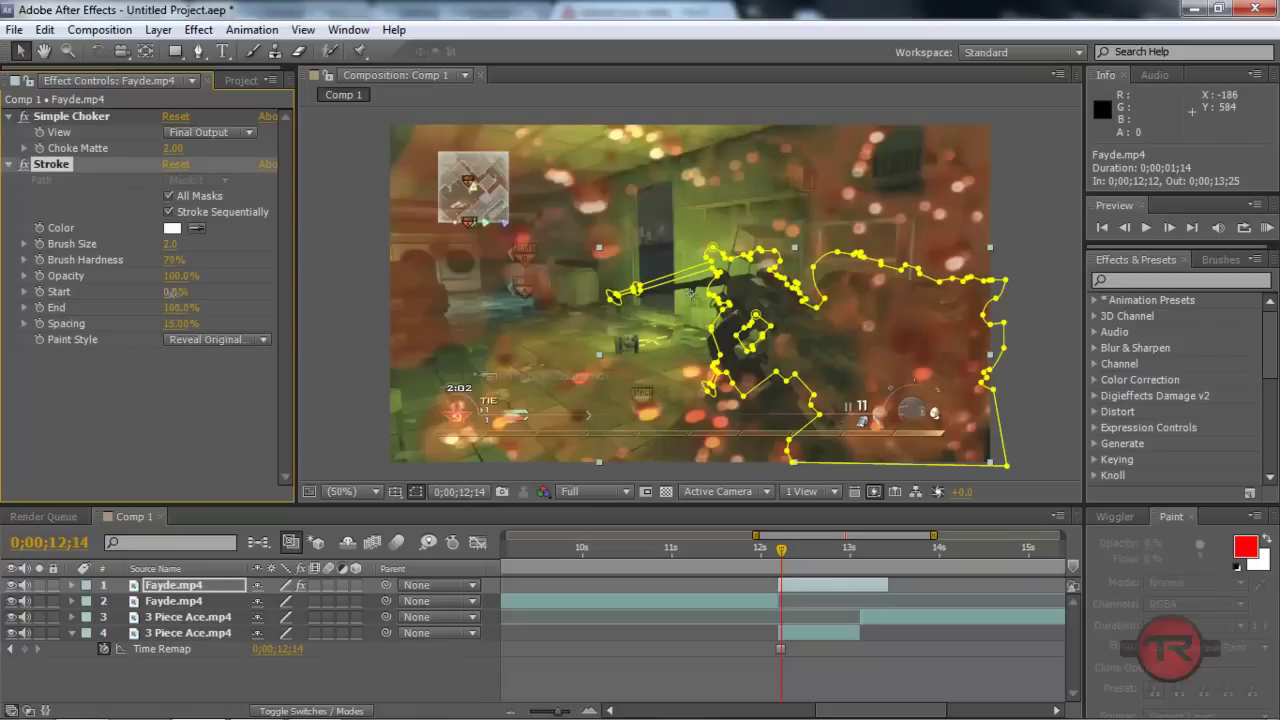
left_click_drag(178, 291, 163, 356)
left_click_drag(172, 243, 470, 270)
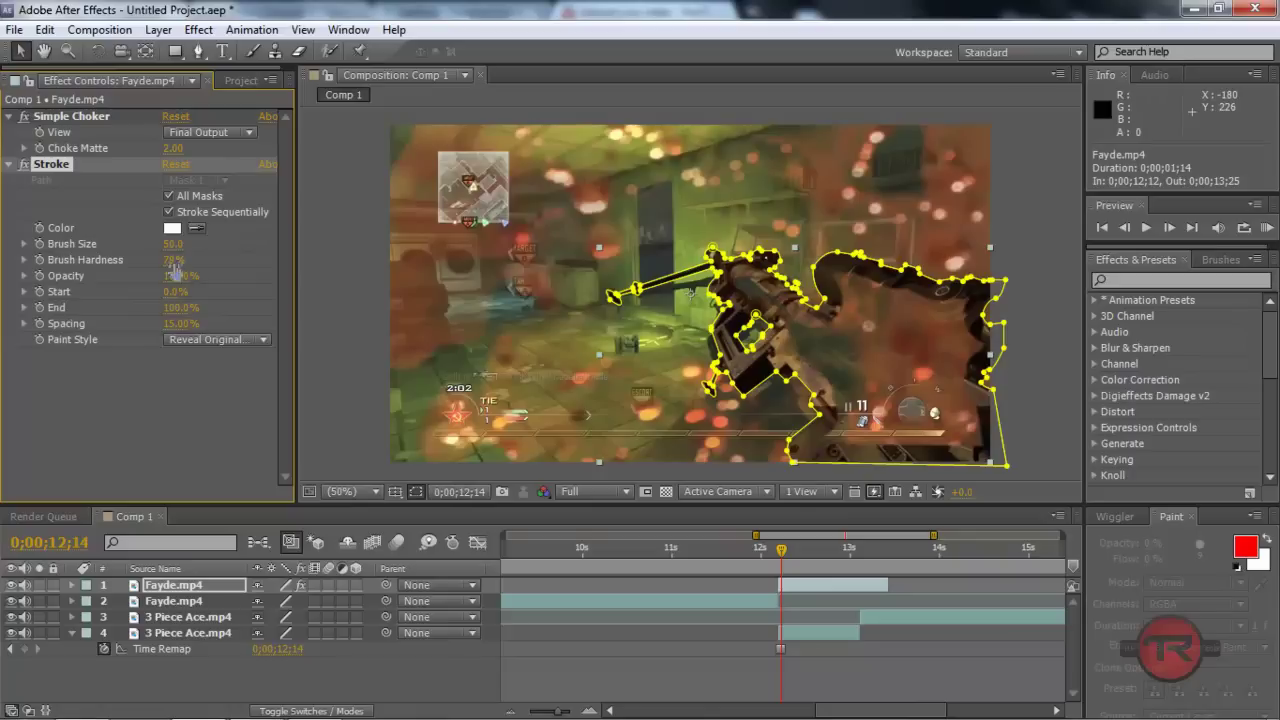
left_click_drag(172, 259, 230, 259)
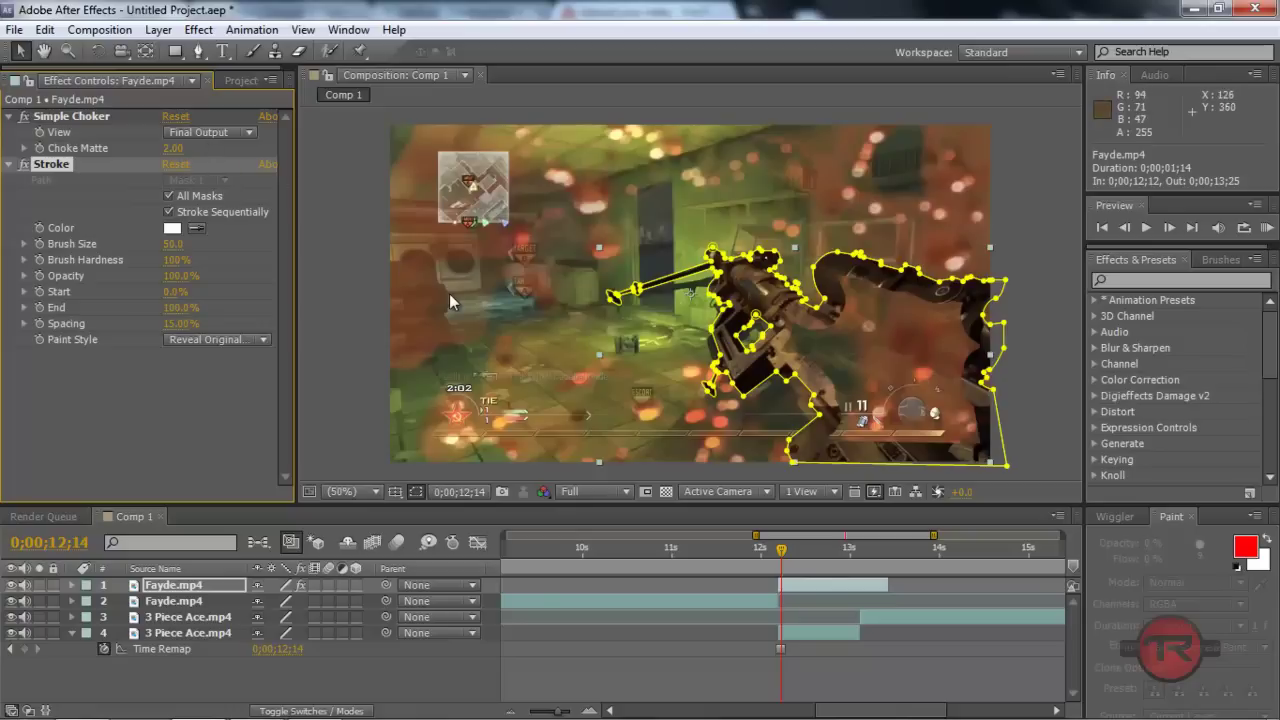
left_click(52, 165)
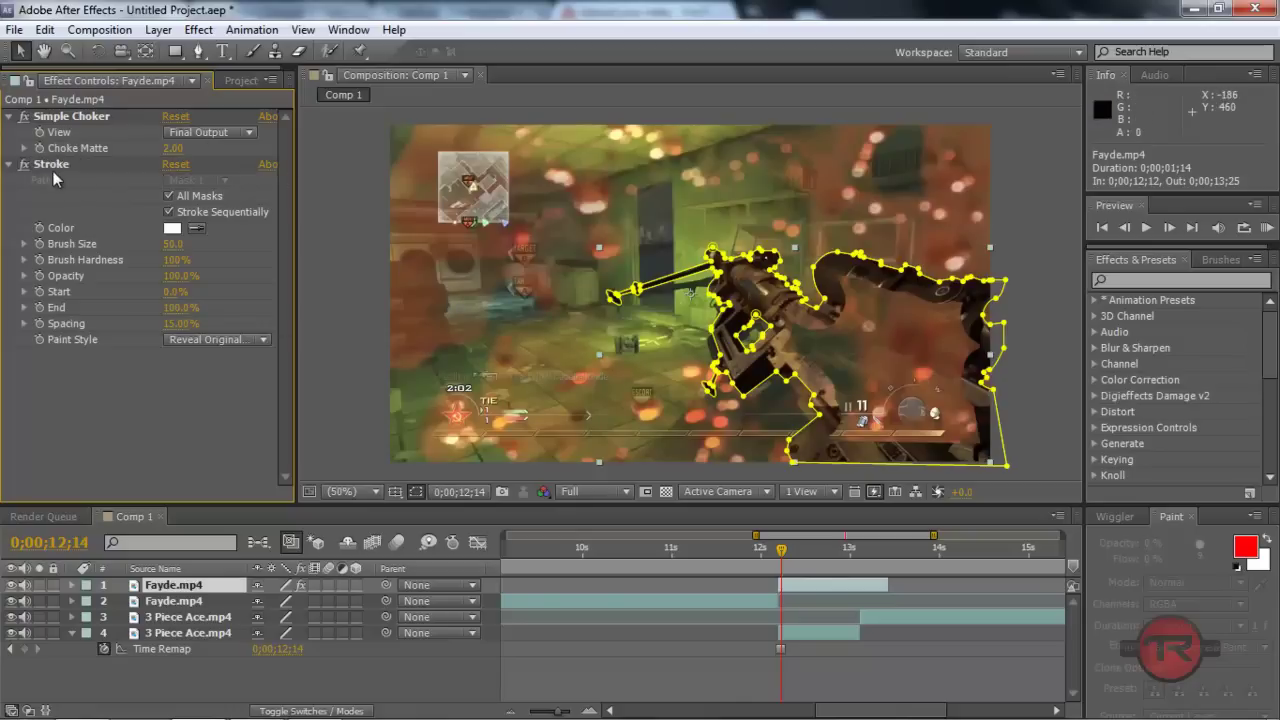
left_click(52, 165)
key("Delete")
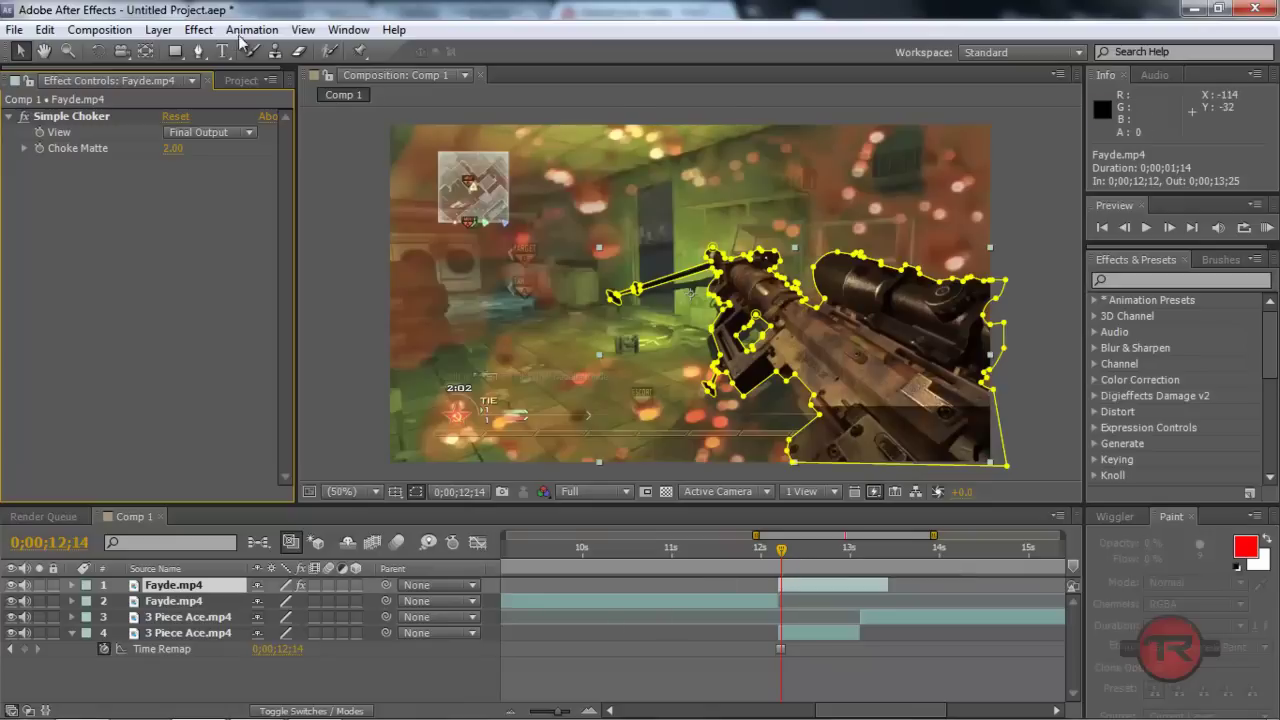
- Apply Video Copilot Twitch to the rifle layer with Scale, Slide and Time enabled
left_click(198, 29)
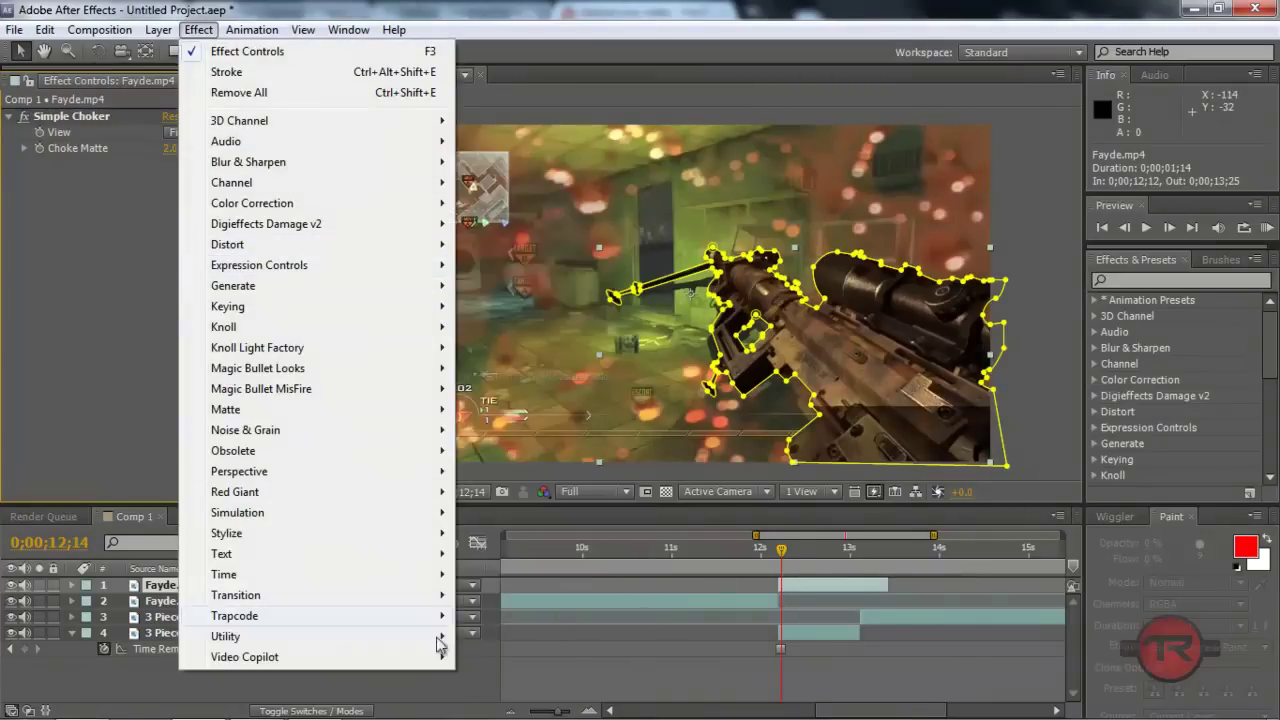
mouse_move(435, 655)
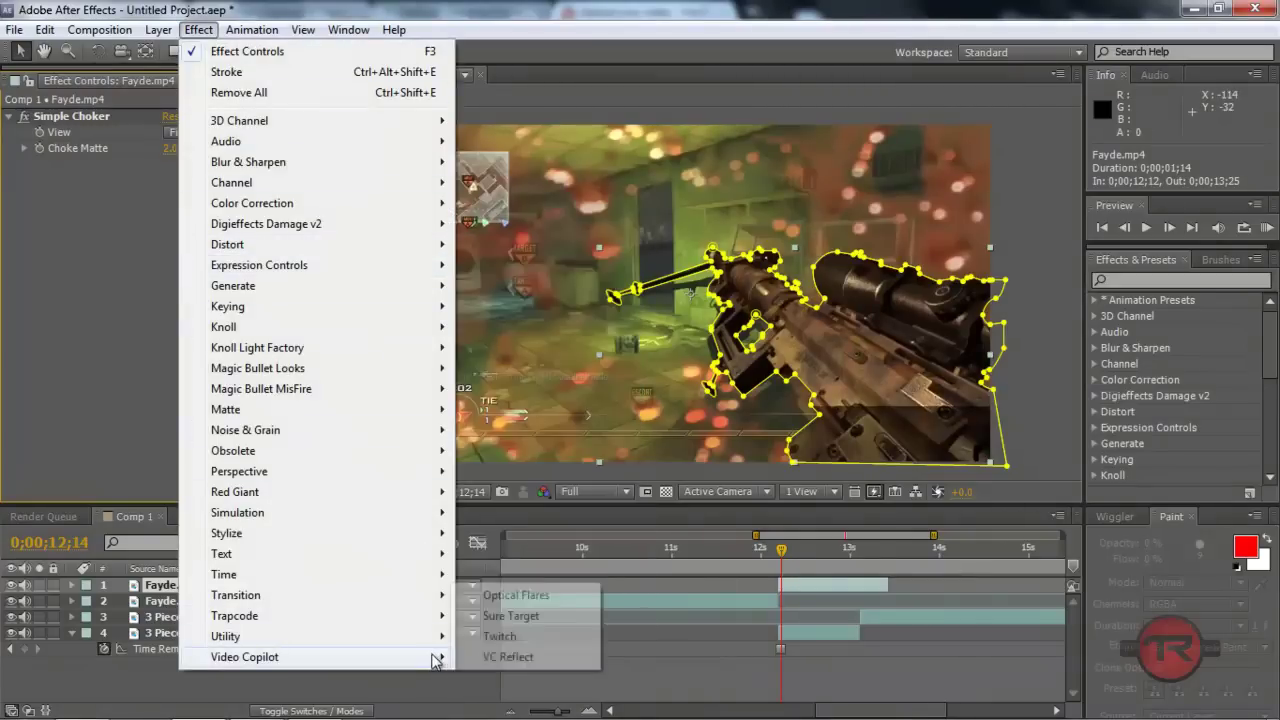
left_click(500, 636)
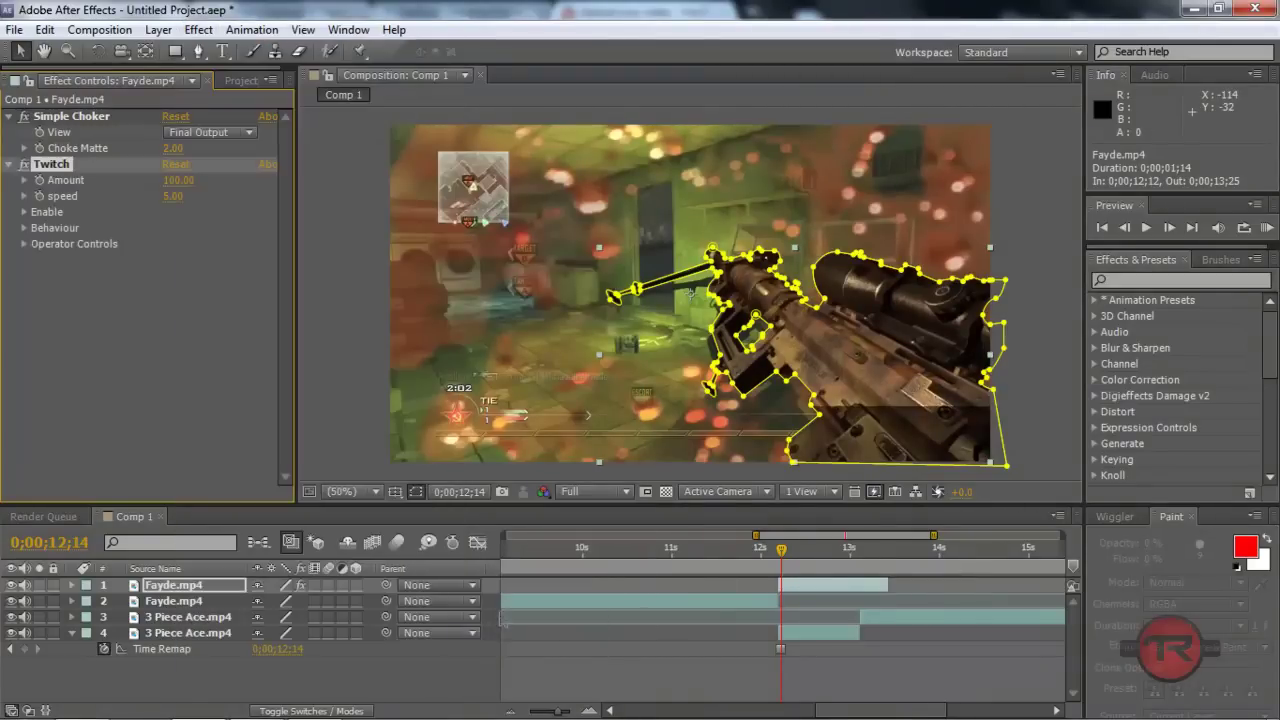
left_click(24, 212)
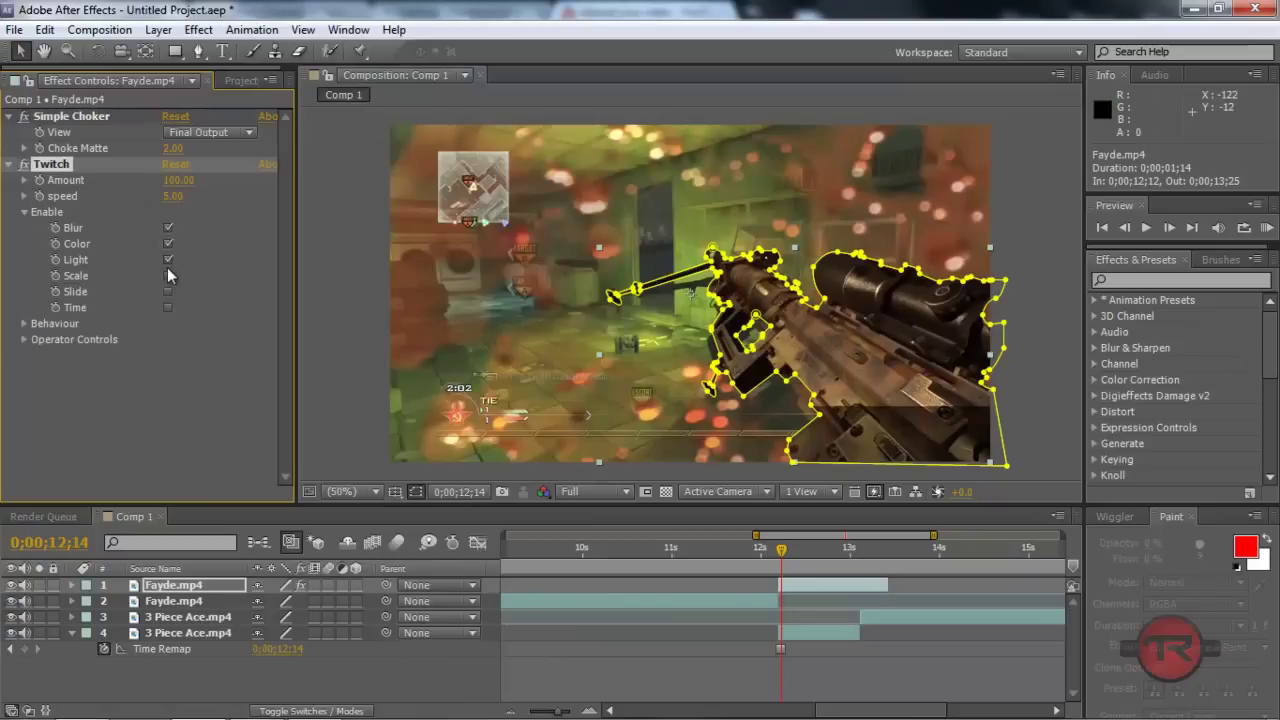
left_click(168, 275)
left_click(168, 291)
left_click(168, 307)
- Preview the Twitch effect around 0;00;12;12 and raise its speed to 82
left_click(780, 549)
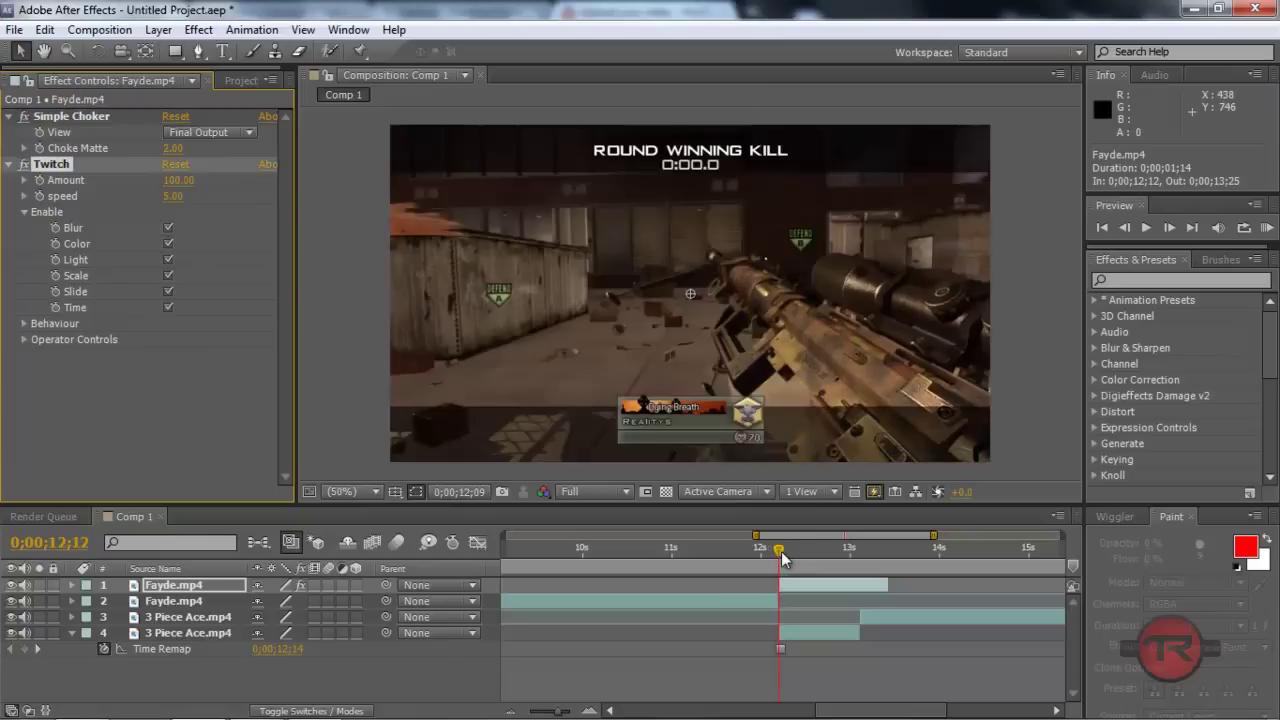
left_click_drag(782, 558, 780, 561)
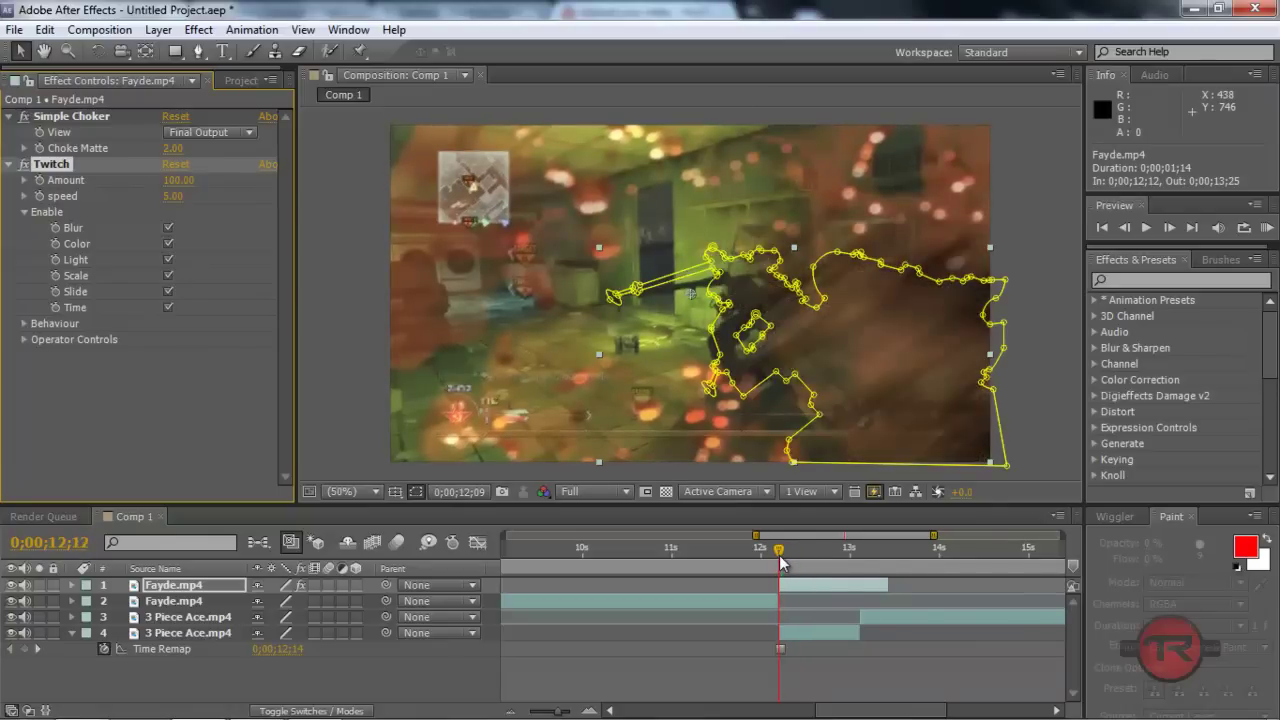
left_click(780, 561)
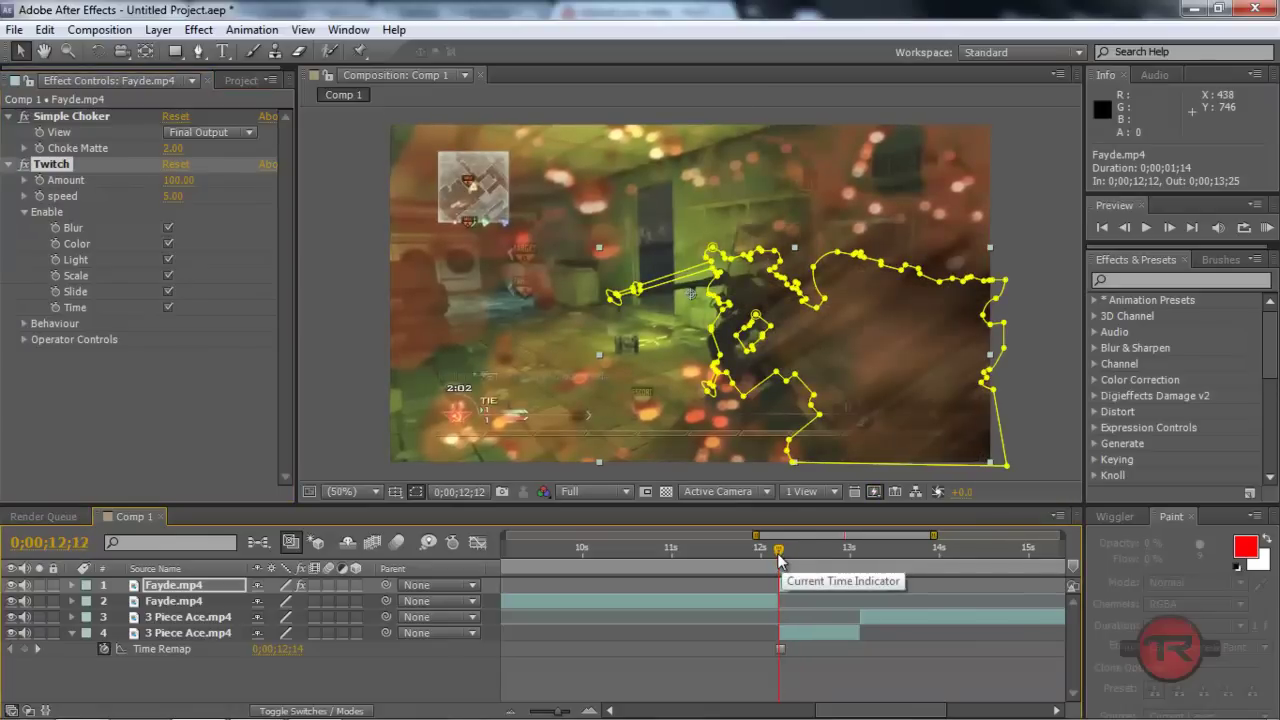
left_click_drag(172, 196, 372, 212)
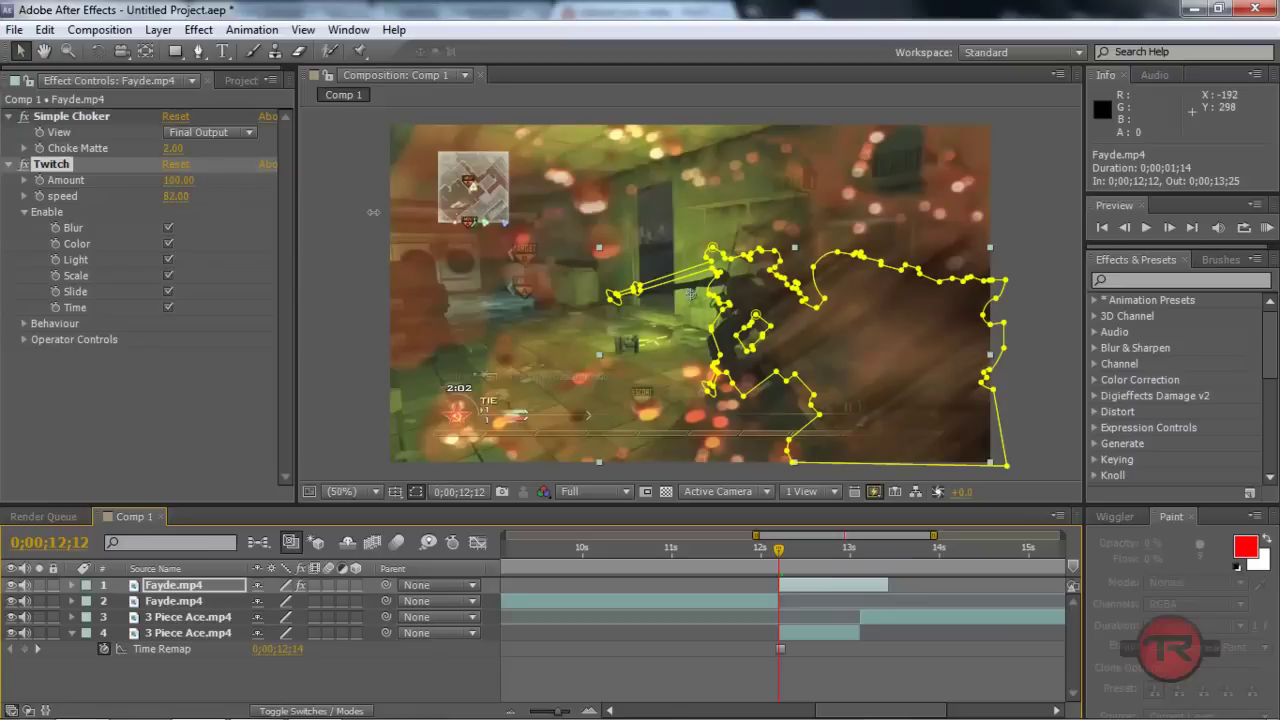
- Split the rifle layer at 0;00;12;16 and delete the later part
left_click_drag(780, 558, 785, 558)
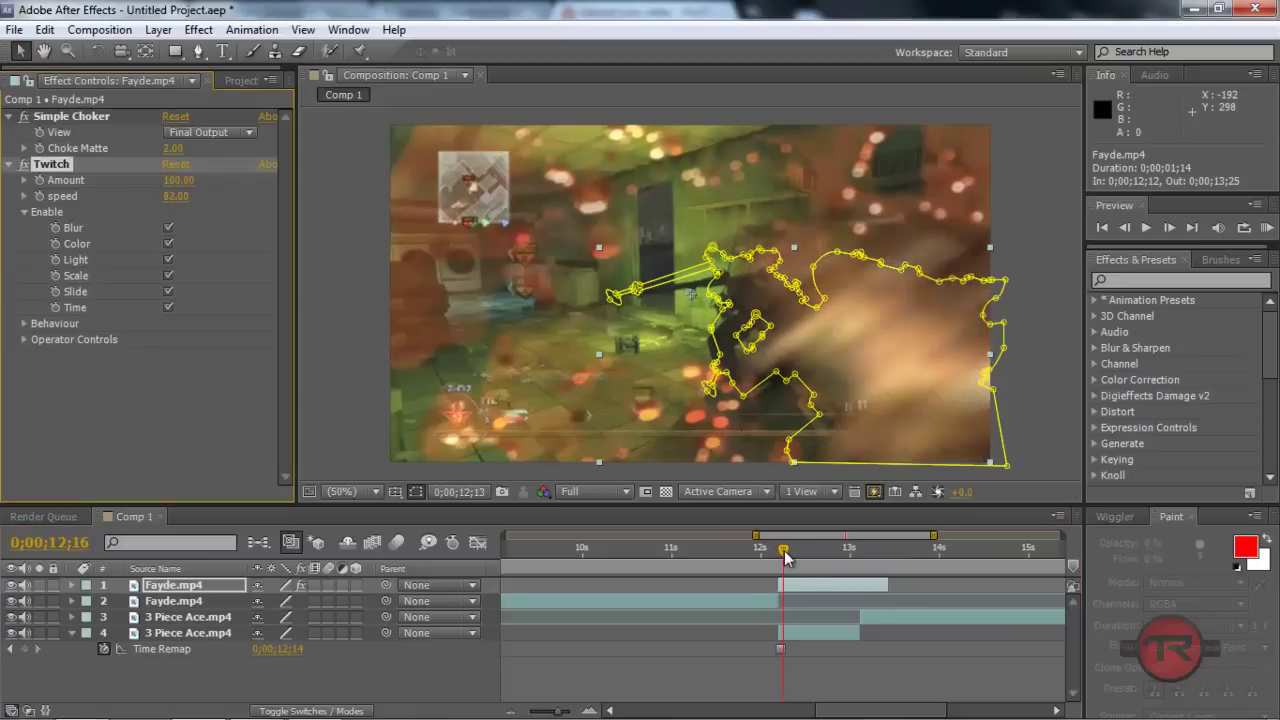
key("ctrl+shift+d")
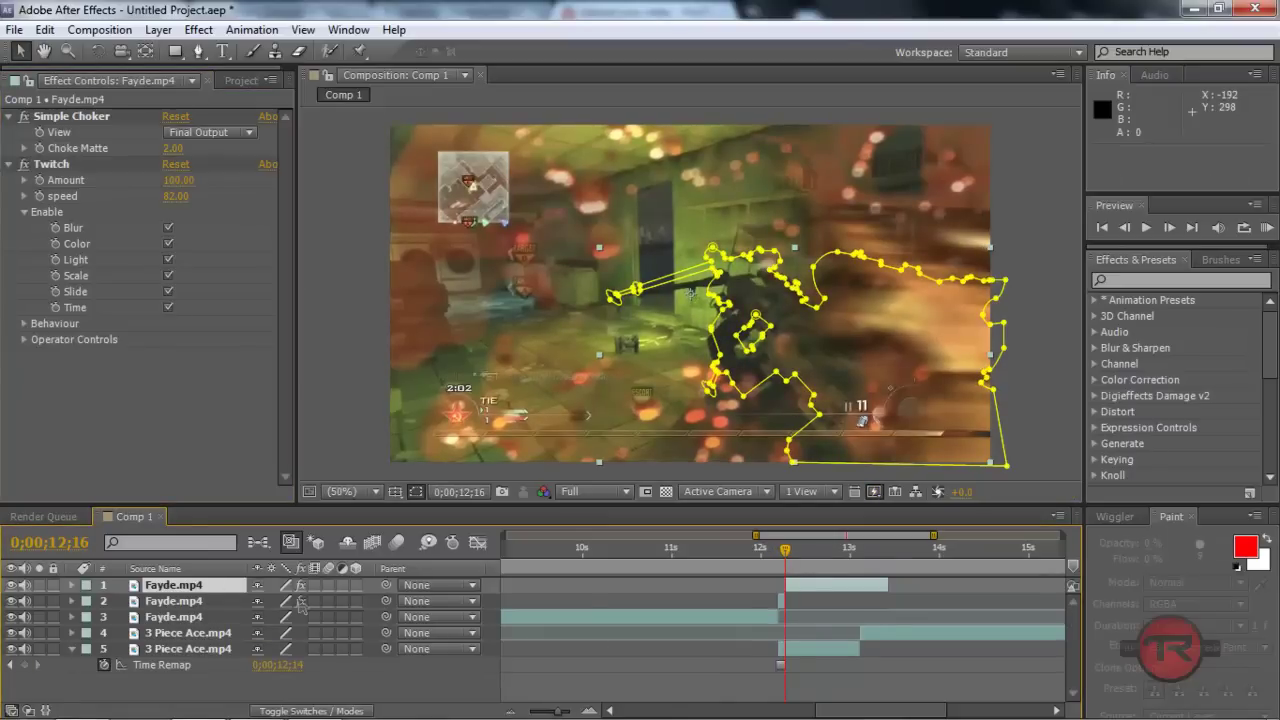
key("Delete")
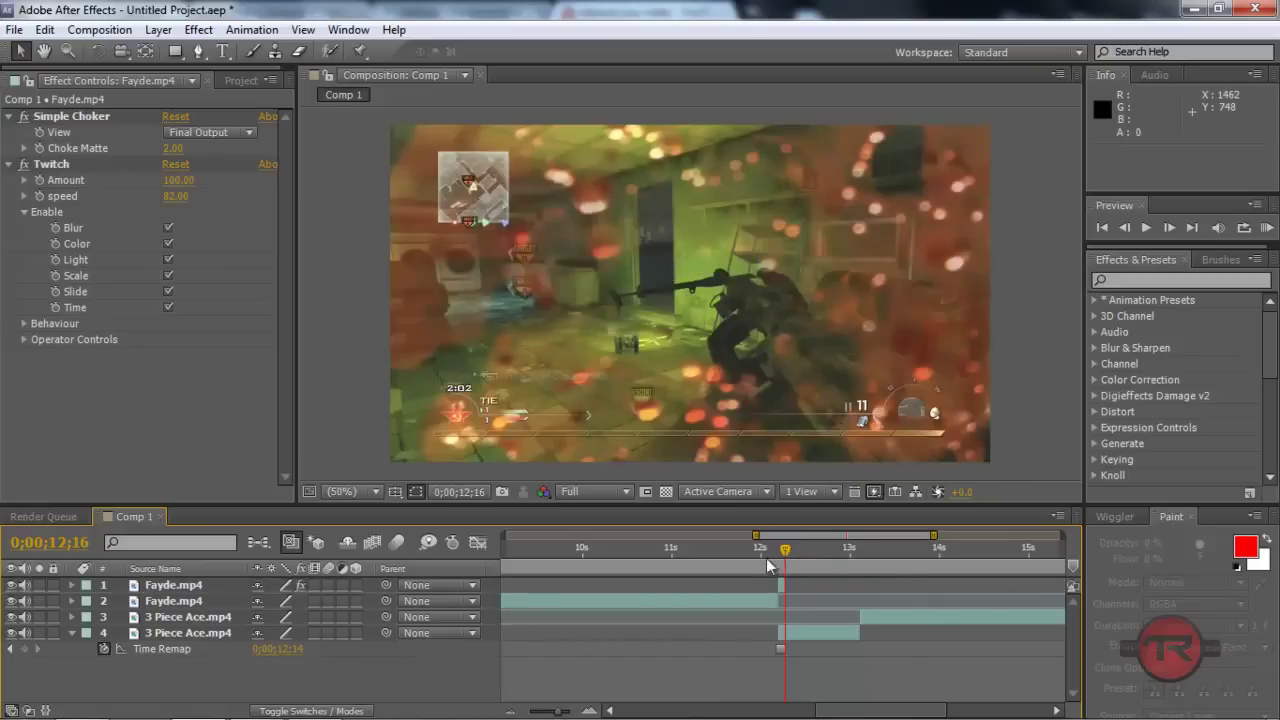
- End the work area at 0;00;13;33 and run a RAM preview of the twitching rifle transition
left_click_drag(933, 536, 1062, 536)
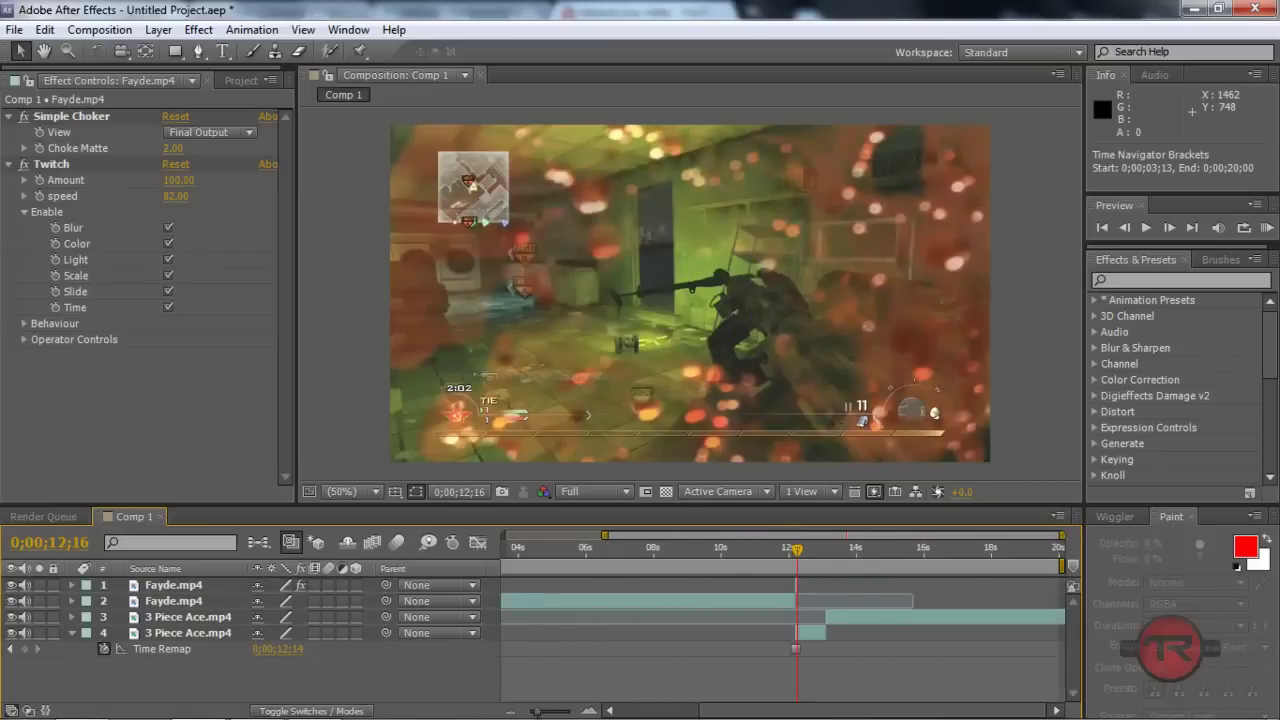
left_click_drag(605, 536, 822, 566)
left_click_drag(1062, 566, 884, 566)
left_click(1266, 227)
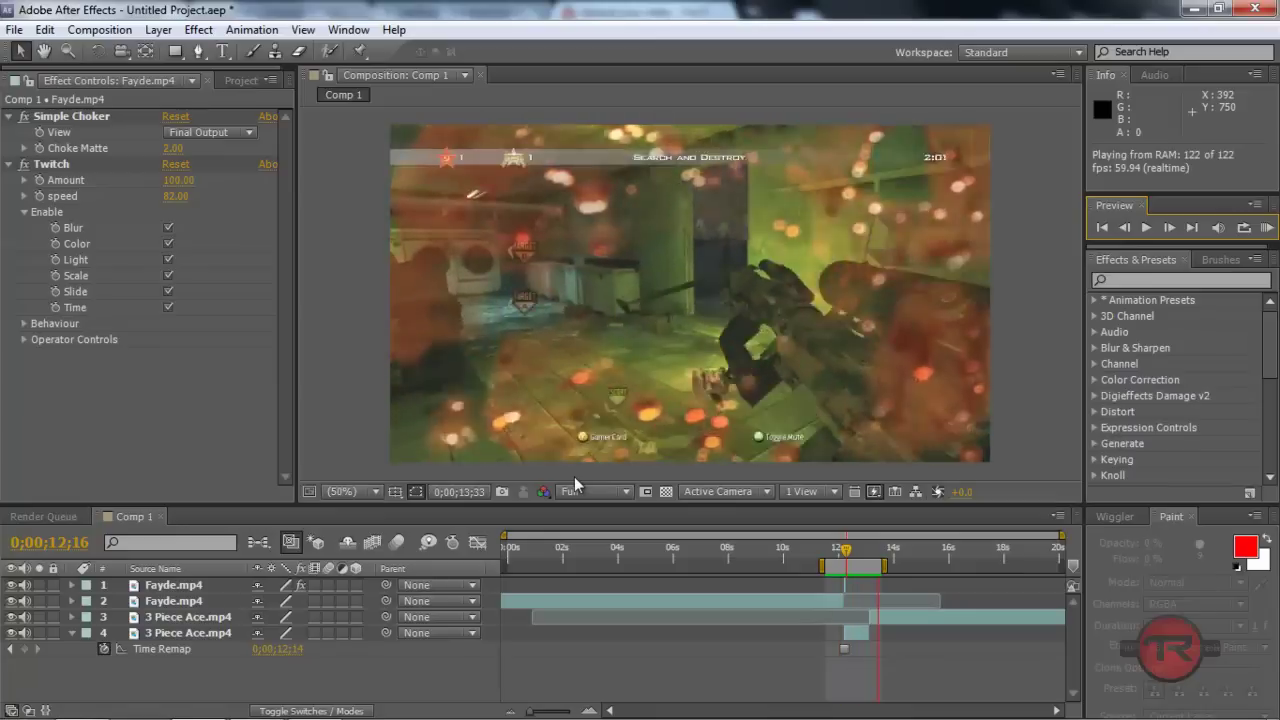
key("space")
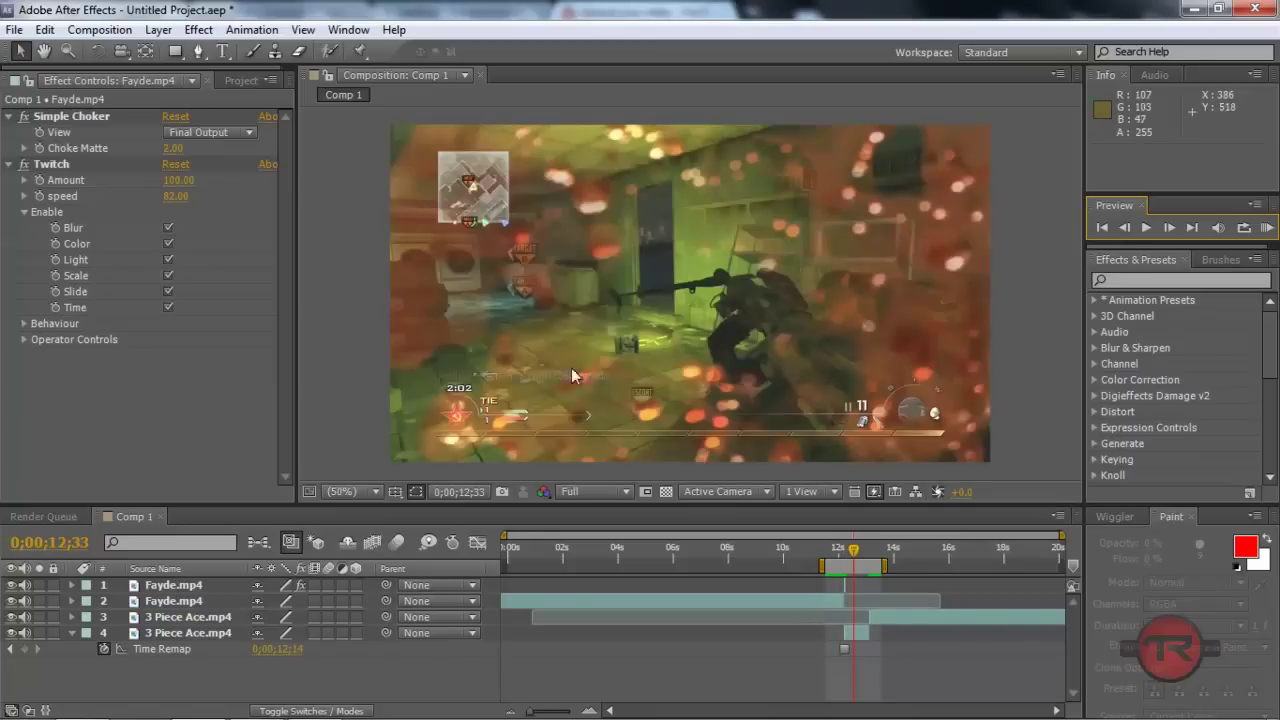